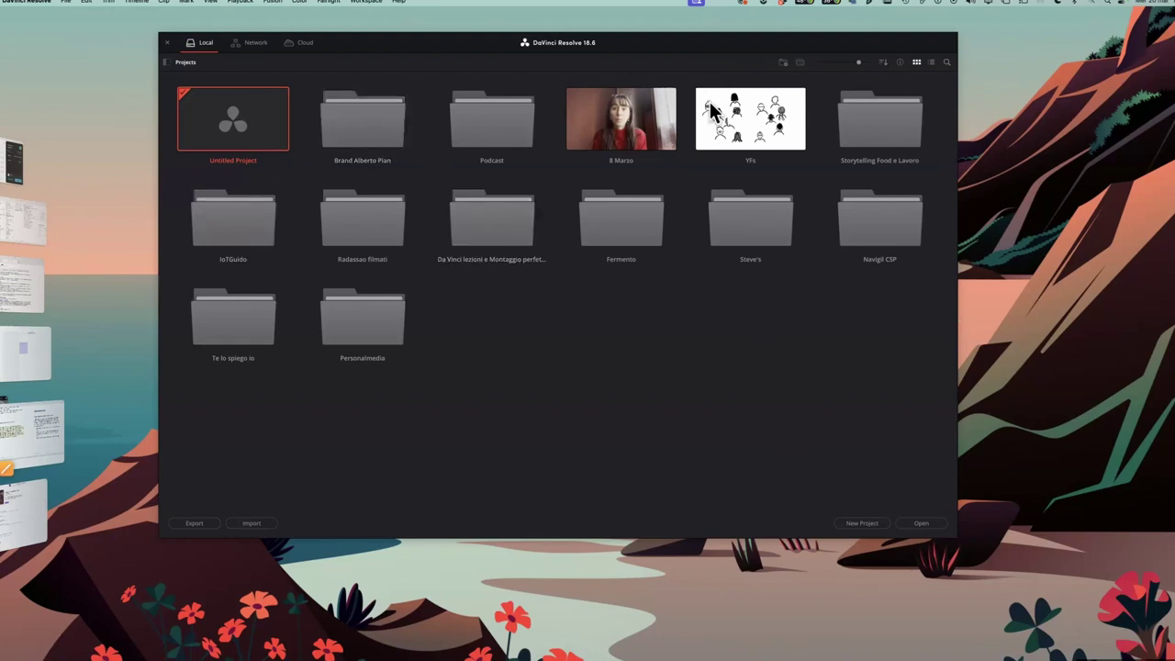
Open the Untitled Project thumbnail from the Project Manager
double_click(271, 136)
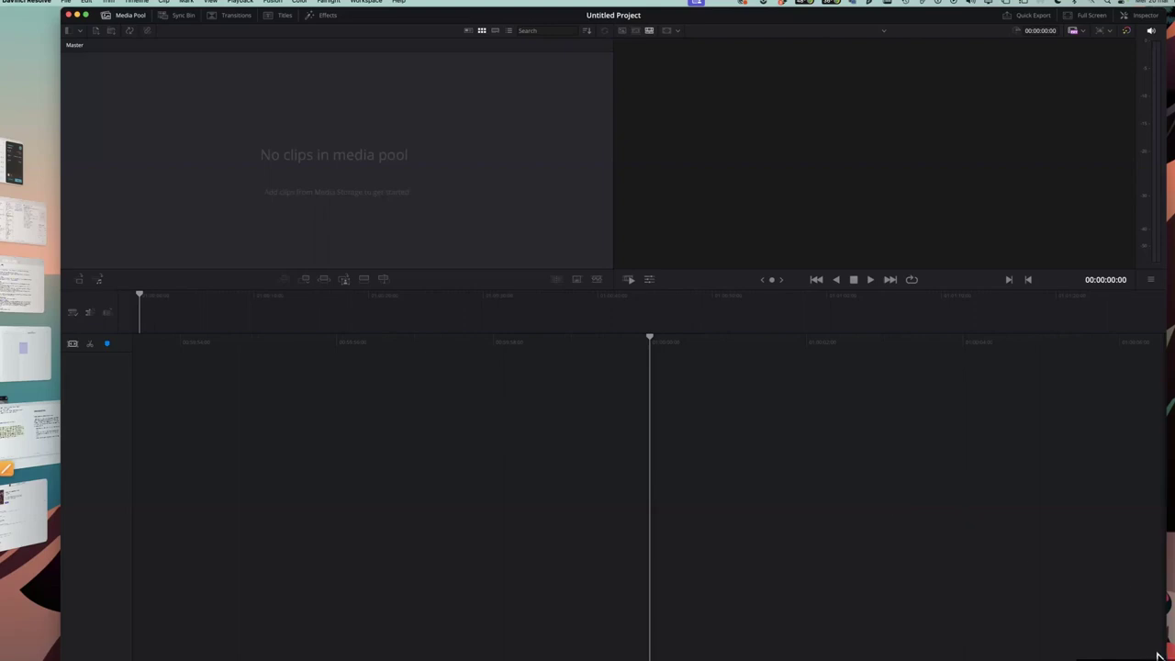
Resize and reposition the Resolve window so the page bar and some desktop show
left_click_drag(1154, 659, 1136, 636)
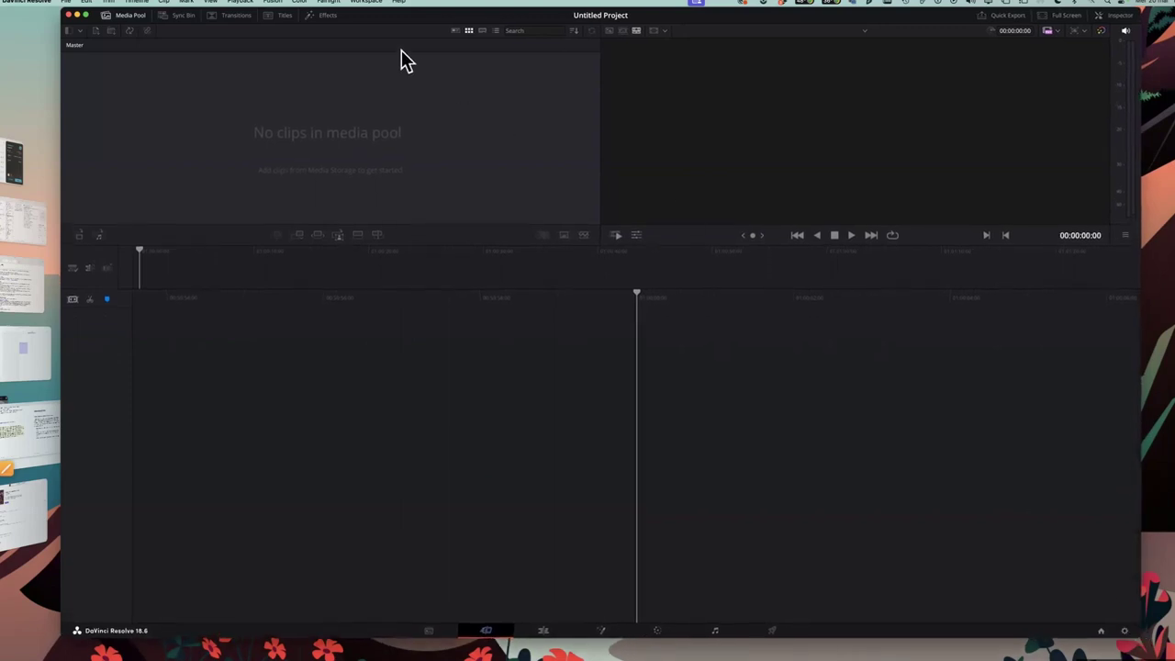
left_click_drag(376, 16, 375, 26)
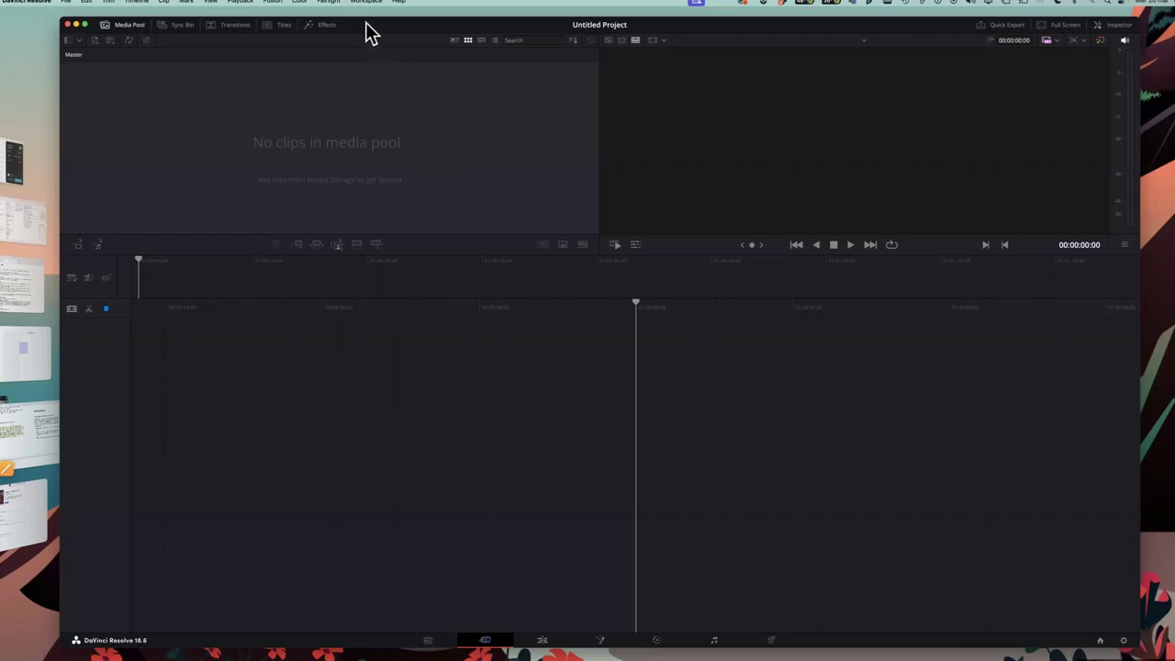
left_click_drag(372, 28, 372, 20)
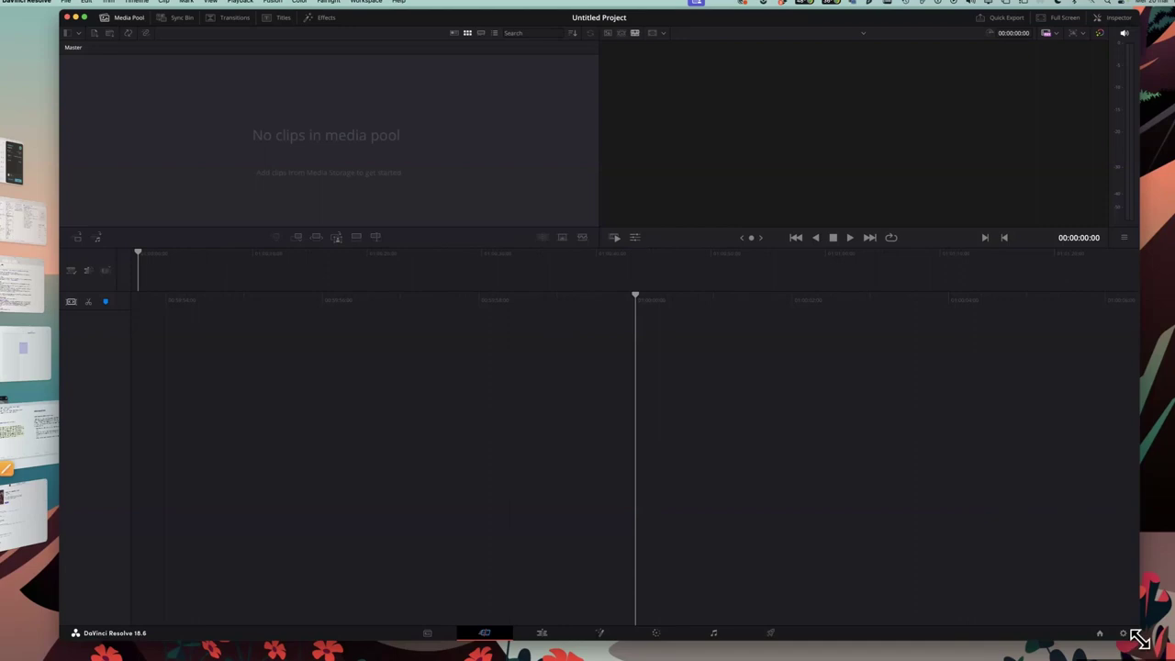
left_click_drag(1138, 640, 1147, 651)
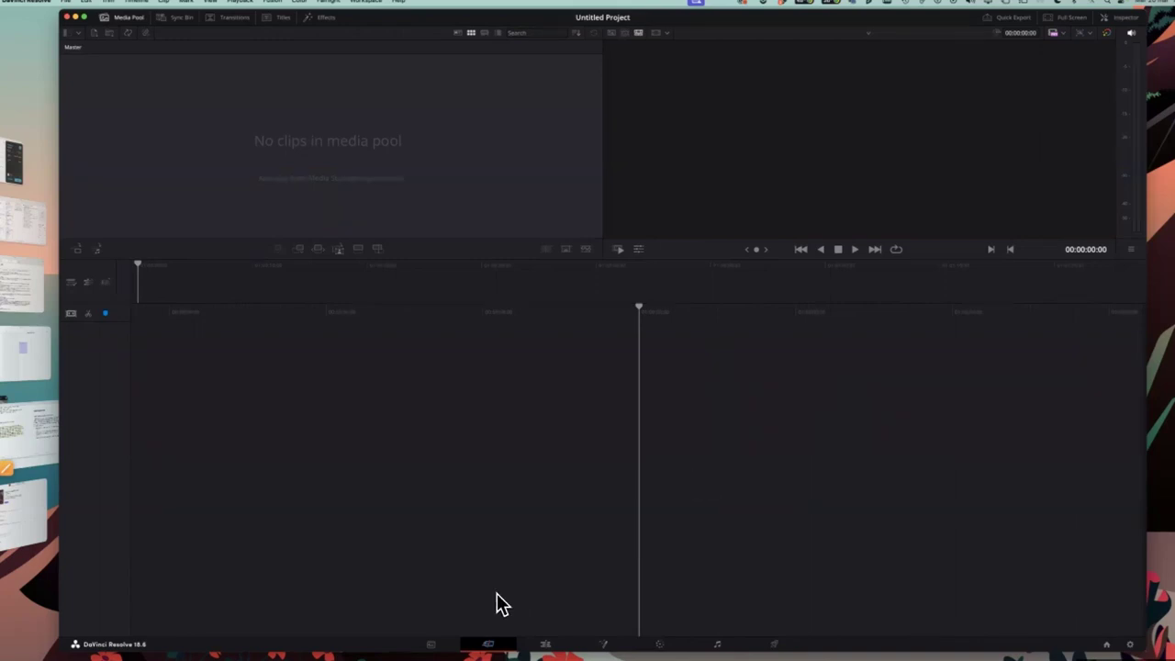
Browse the Edit, Media, Cut and Edit pages, ending on the Fusion page
left_click(544, 644)
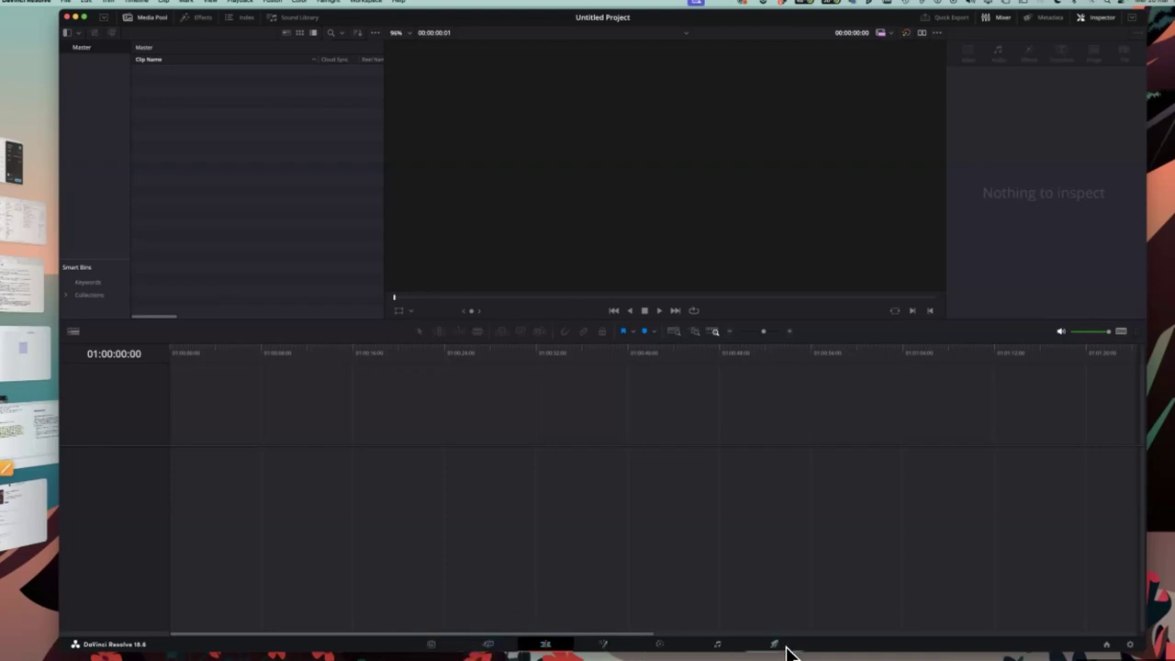
left_click(432, 646)
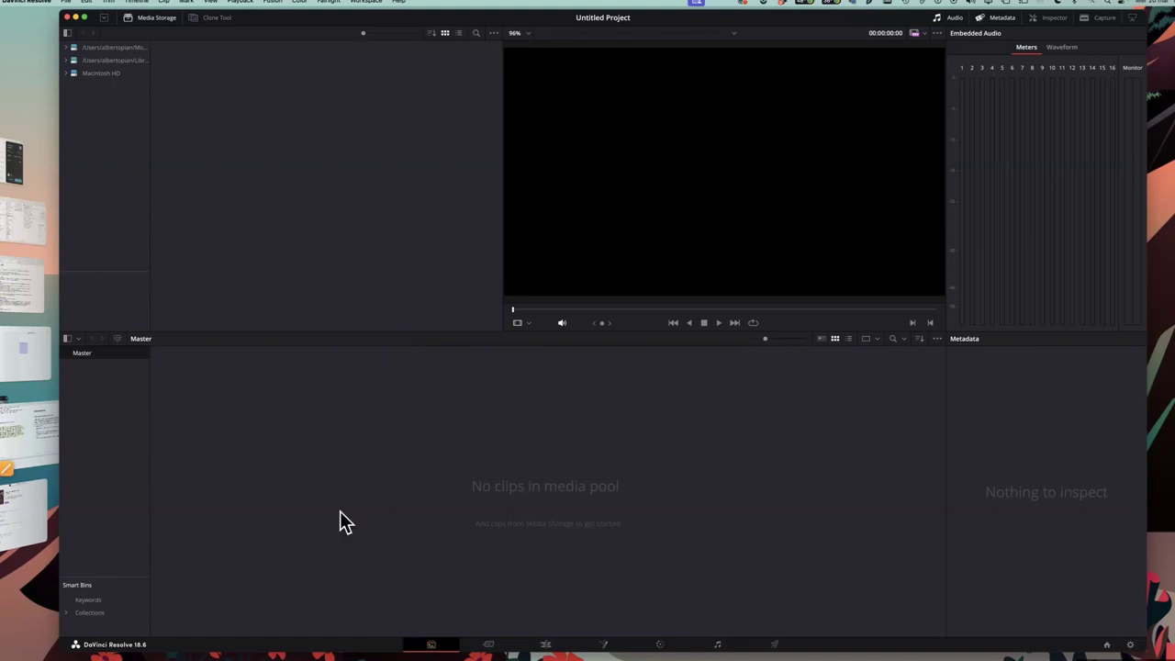
left_click(490, 645)
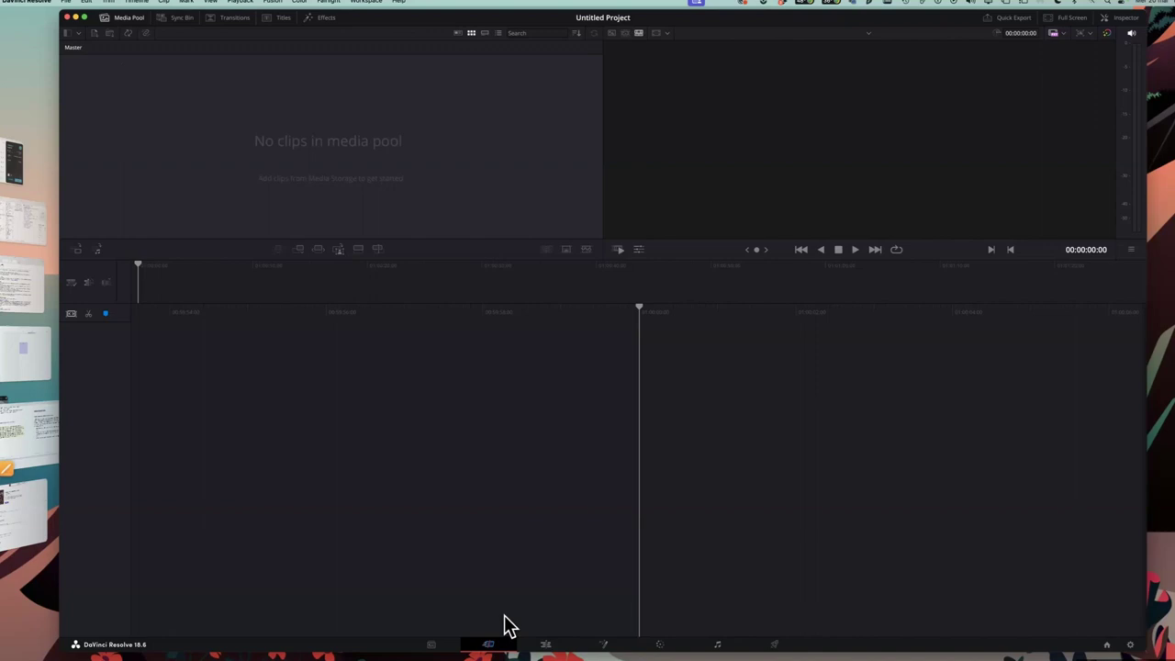
left_click(547, 647)
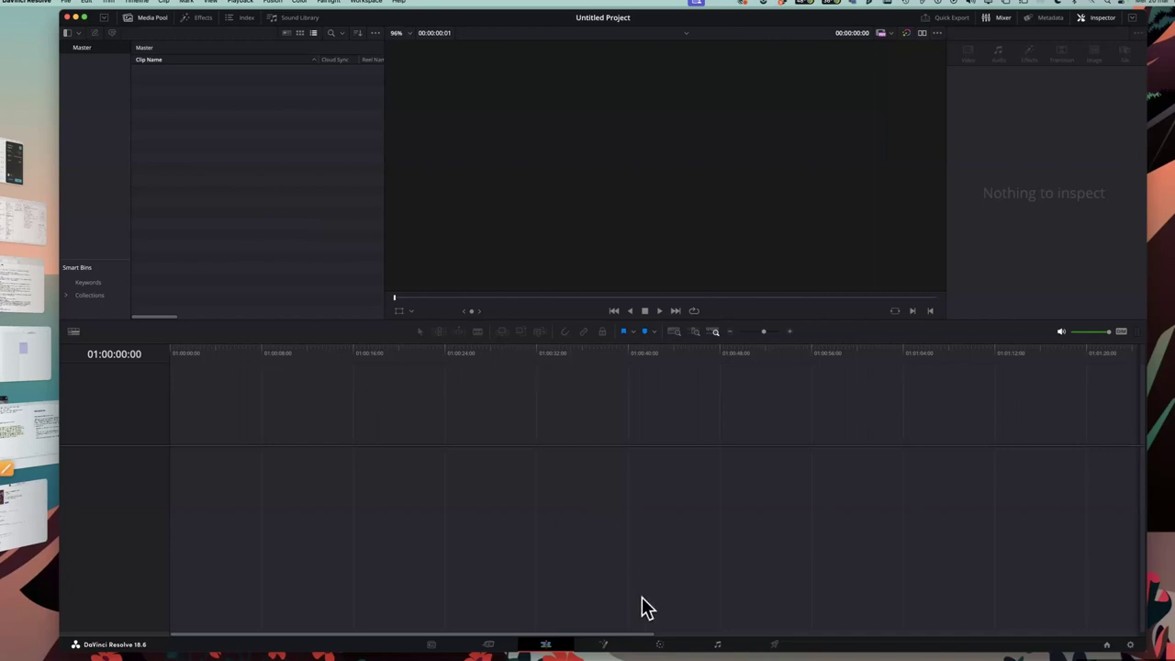
left_click(604, 646)
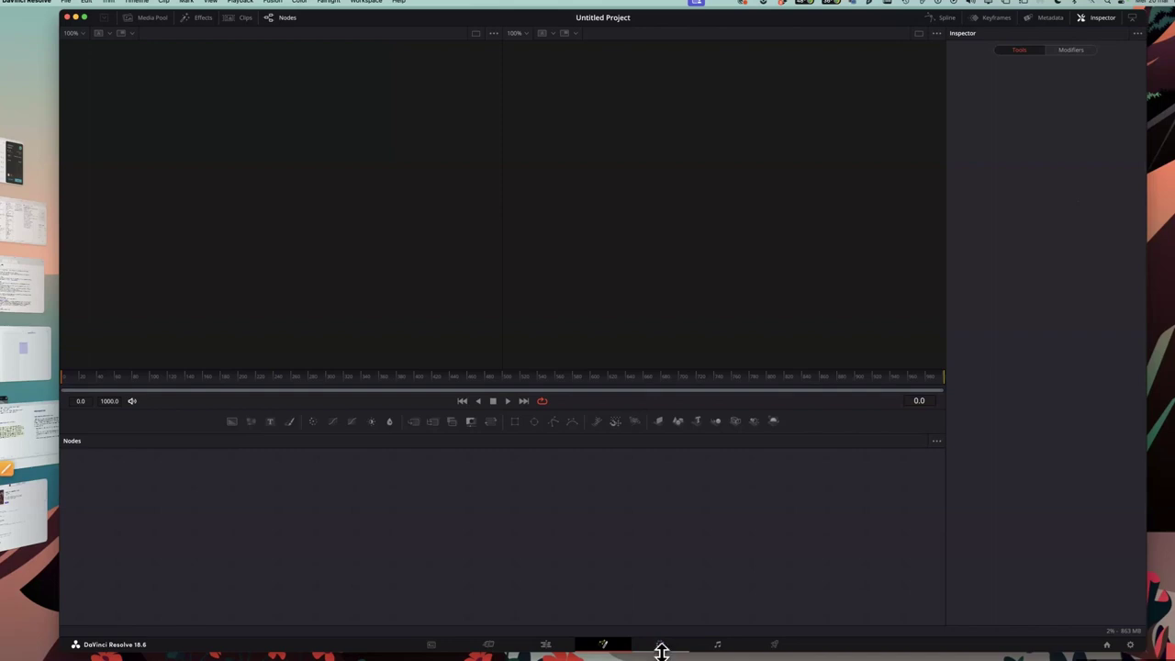
Visit the Color, Fairlight and Deliver pages, alternating with Edit, and finish on Edit
left_click(660, 644)
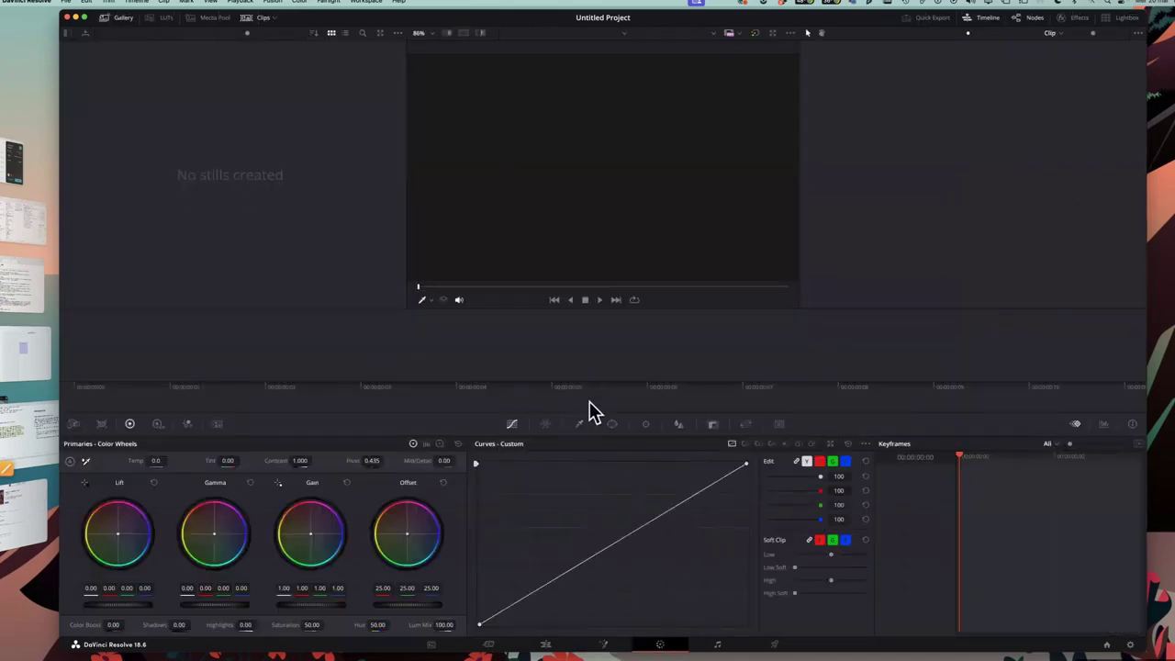
left_click(720, 647)
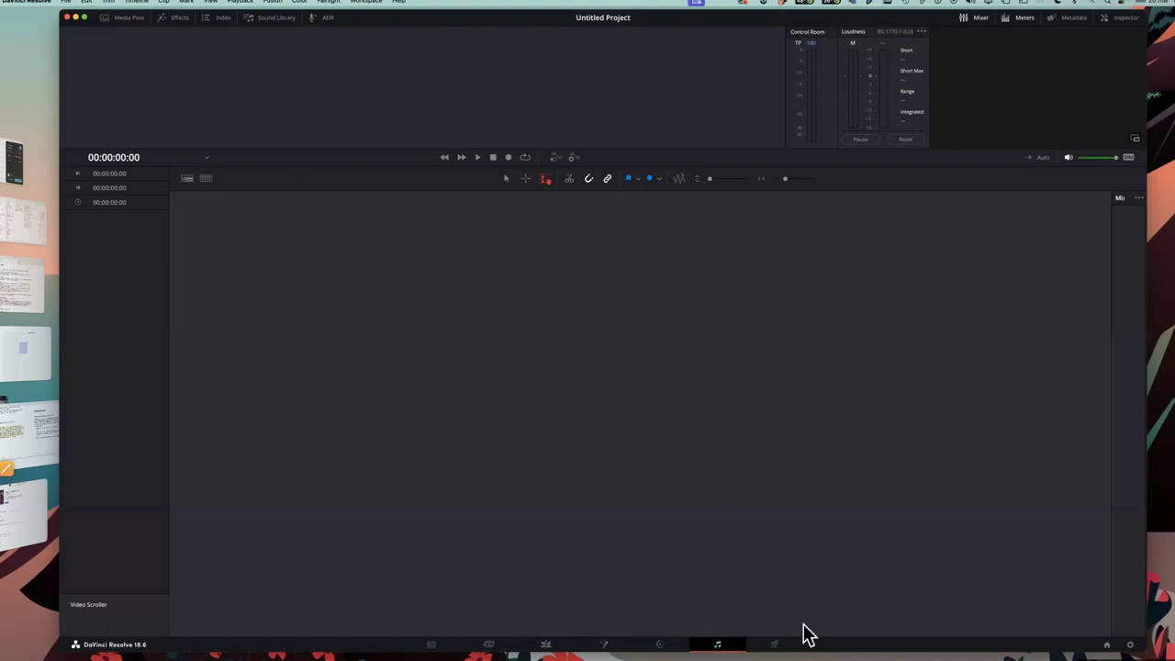
left_click(775, 644)
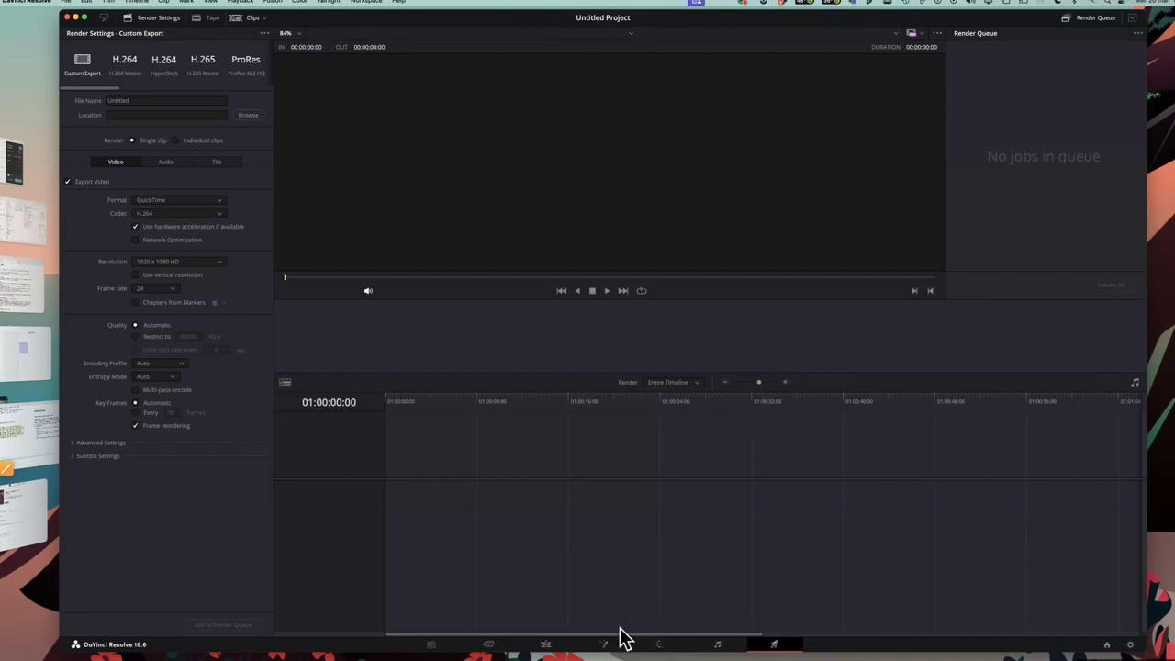
left_click(545, 645)
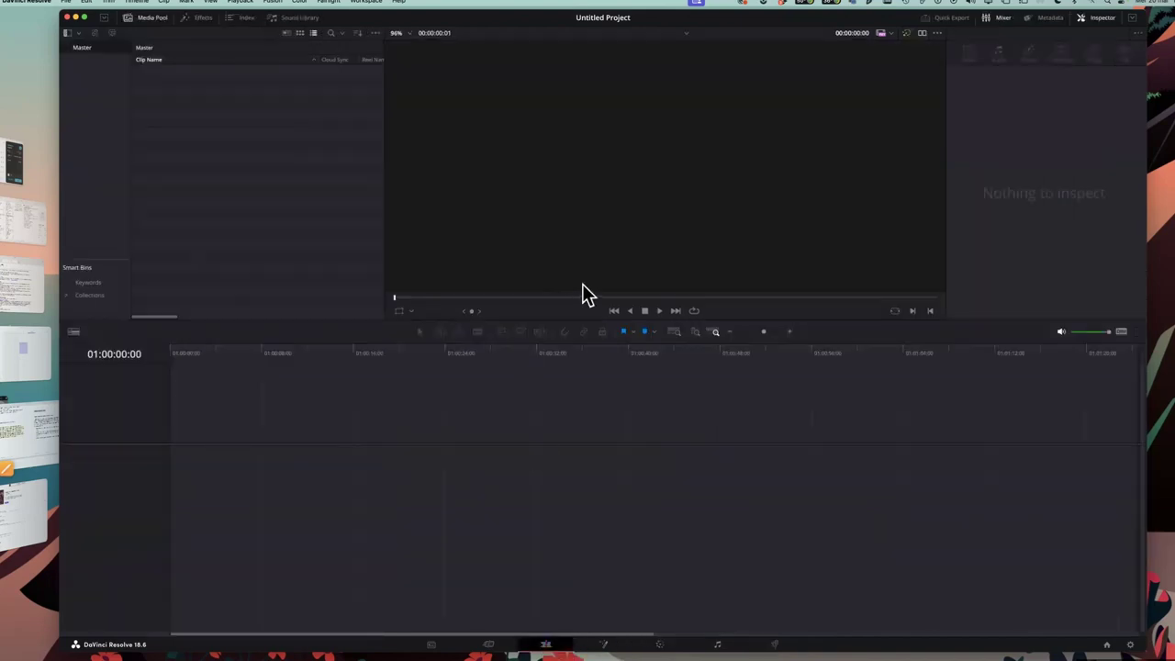
left_click(716, 645)
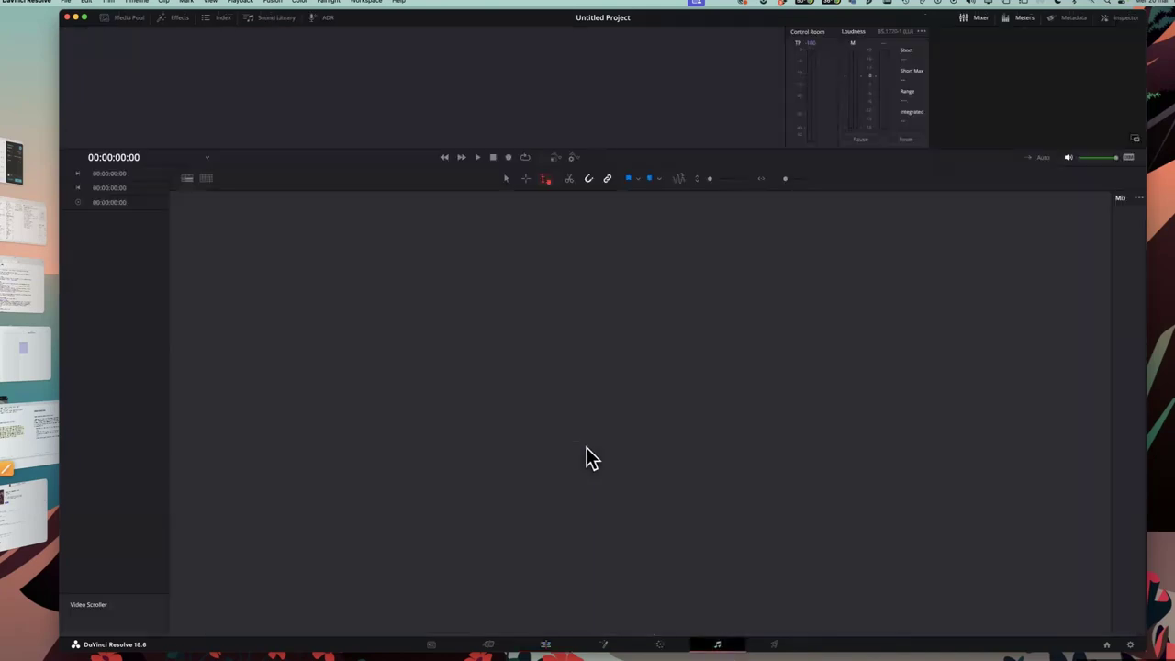
left_click(774, 646)
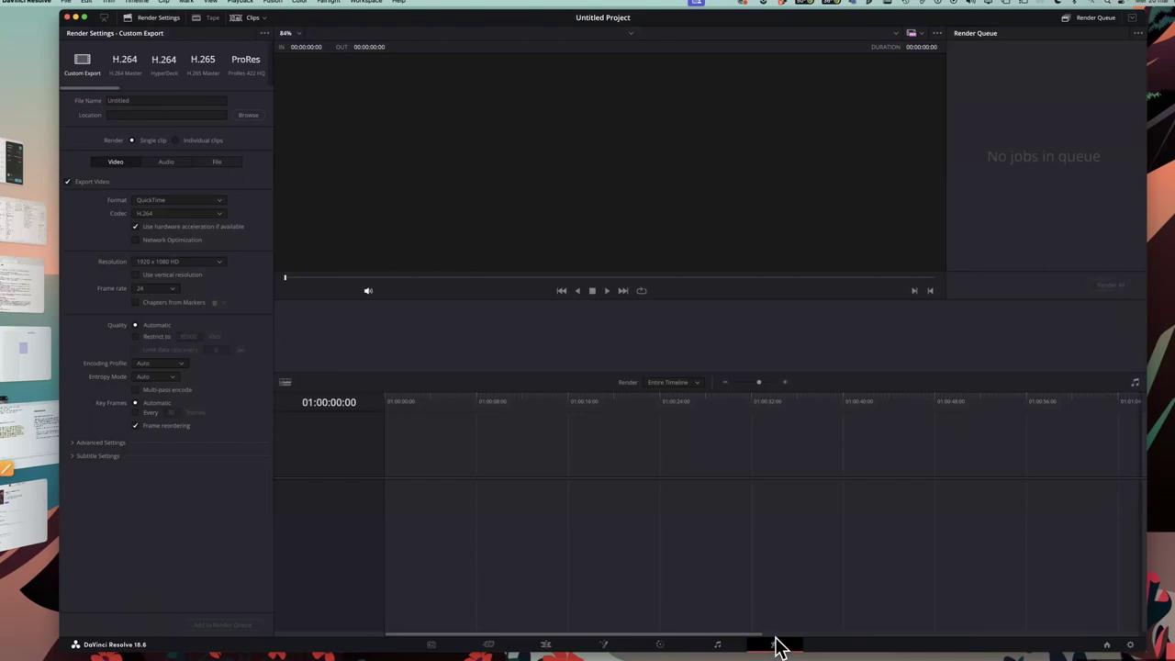
left_click(547, 645)
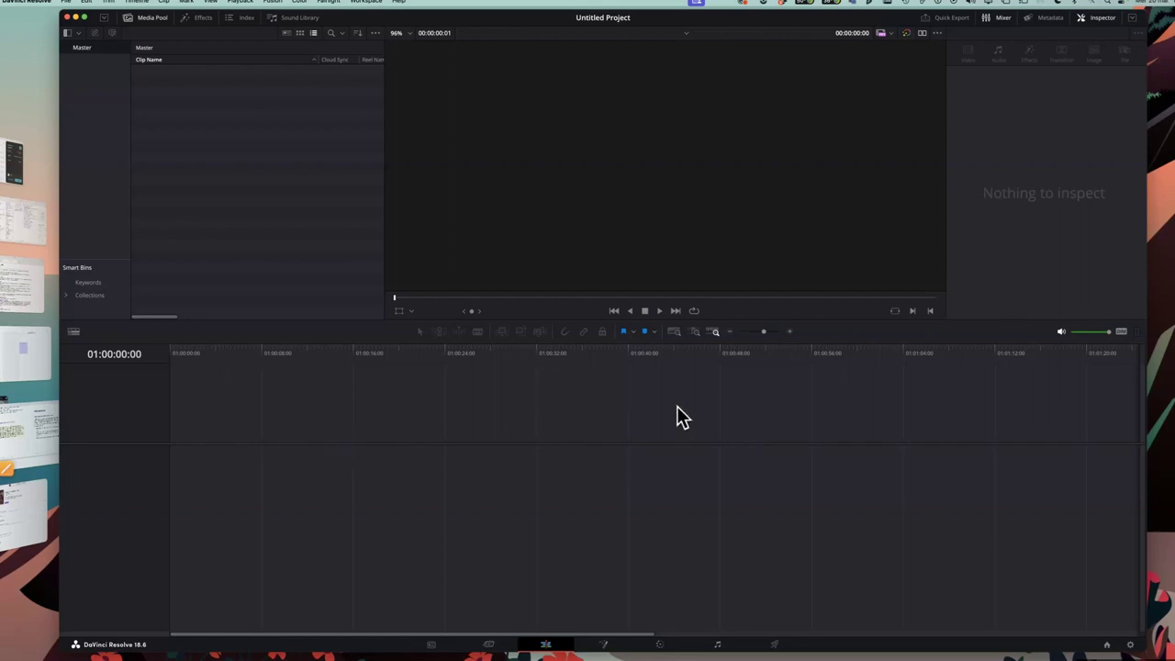
left_click(718, 646)
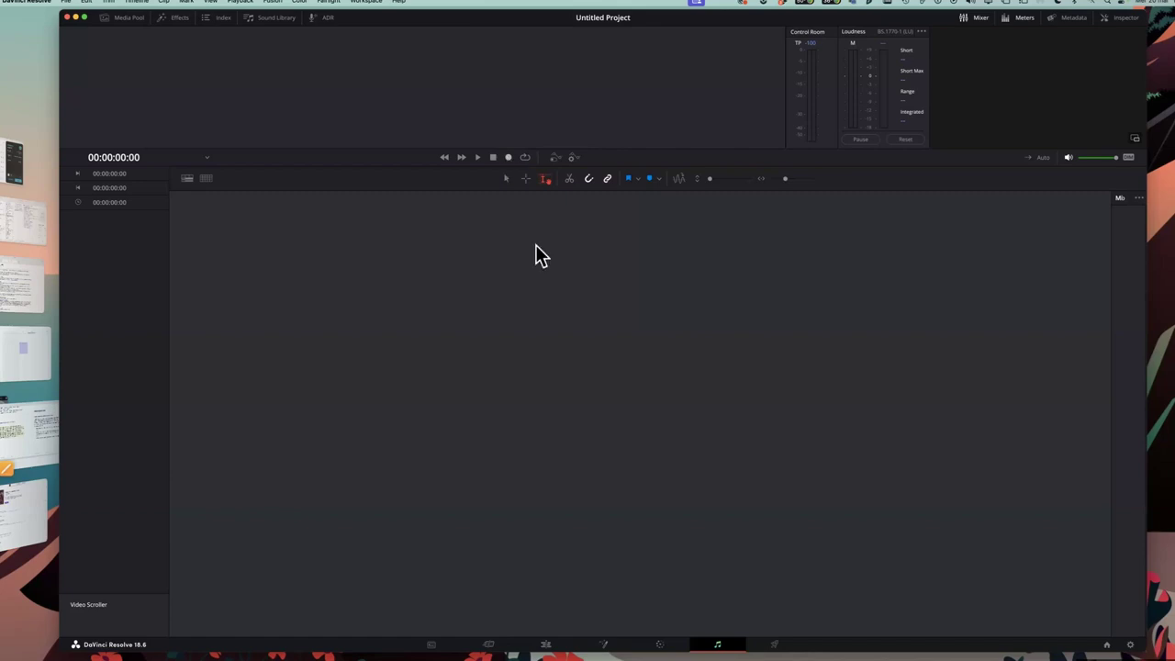
left_click(546, 646)
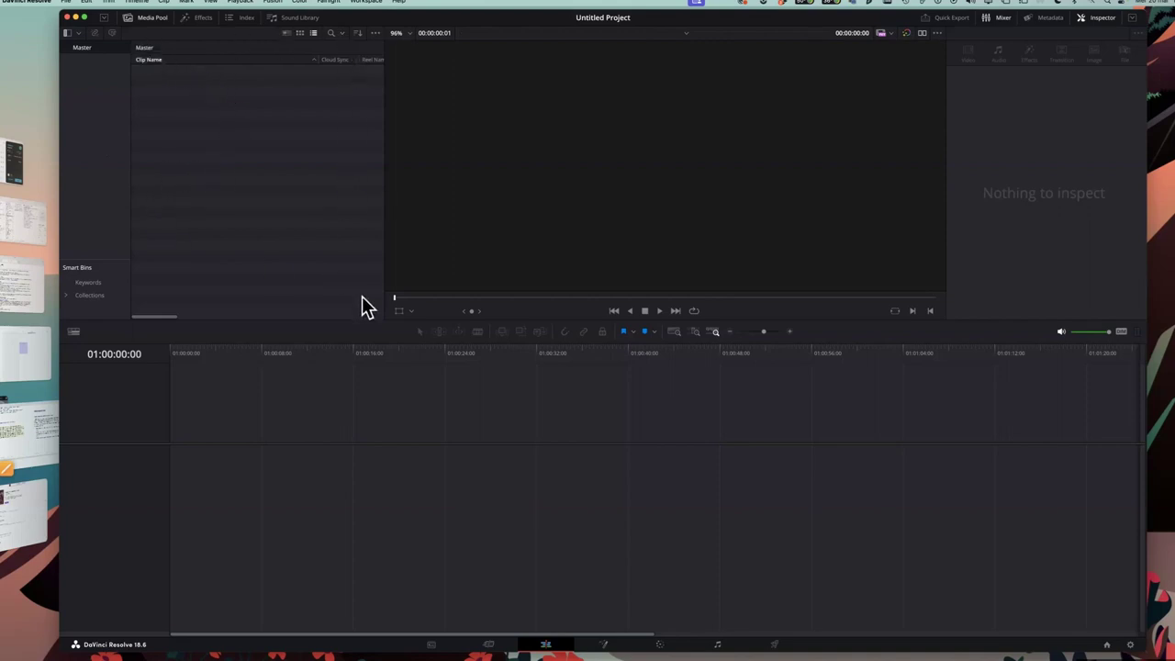
Create a new timeline named 'Epsiodio 1' from the Media Pool's Timelines context menu
right_click(189, 144)
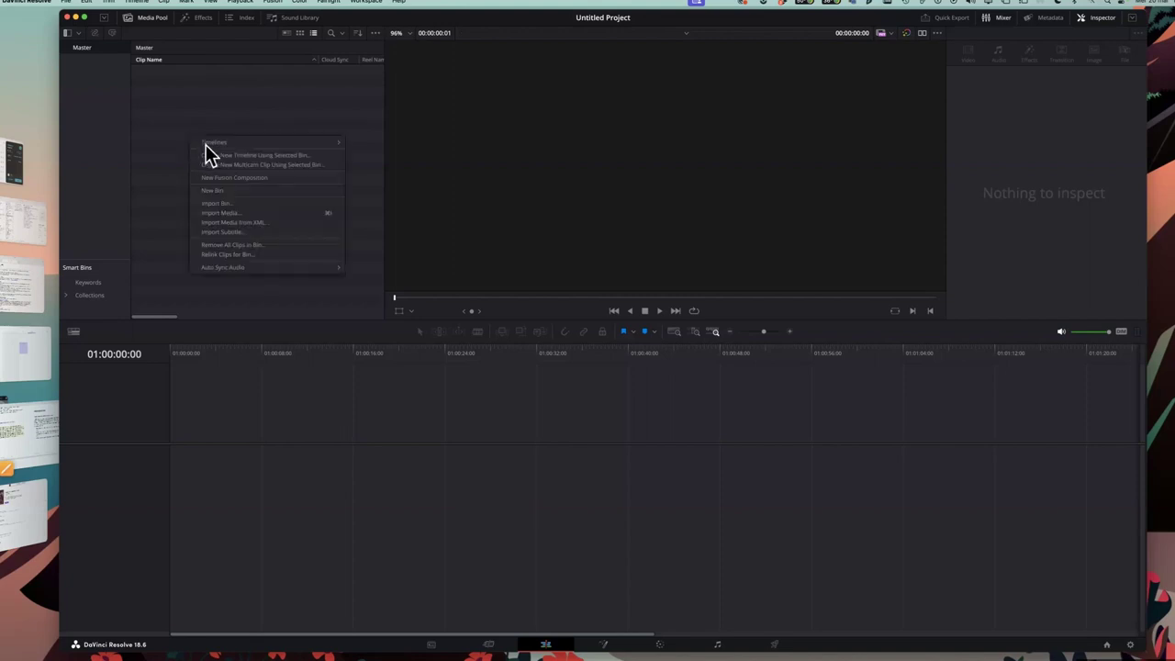
mouse_move(208, 146)
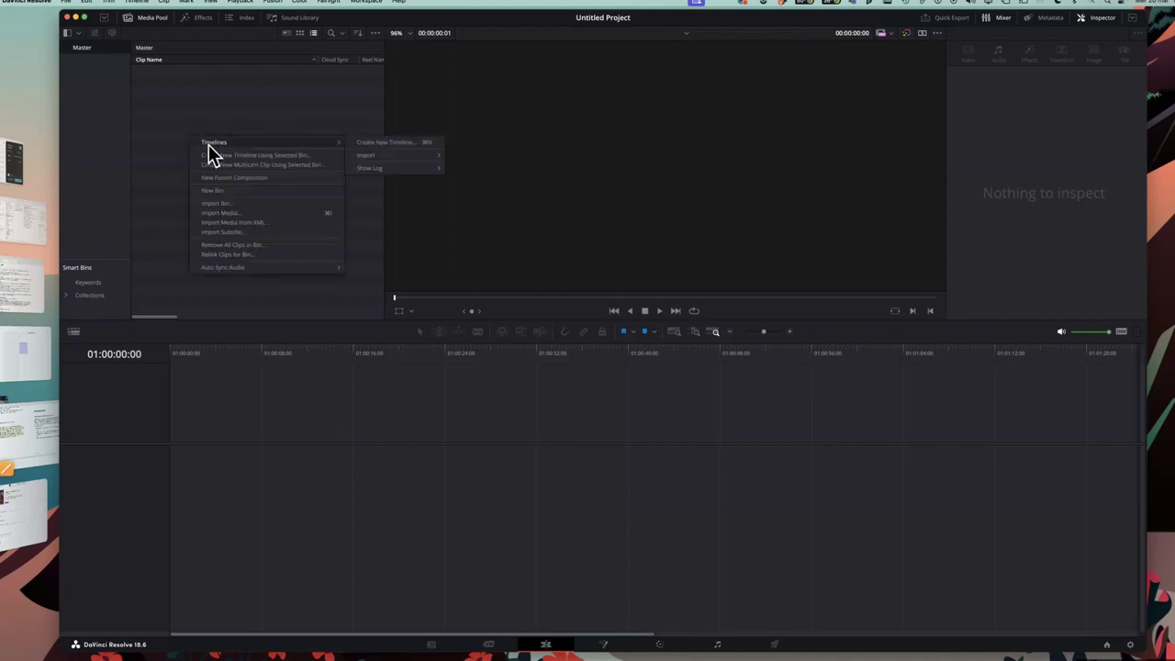
left_click(397, 147)
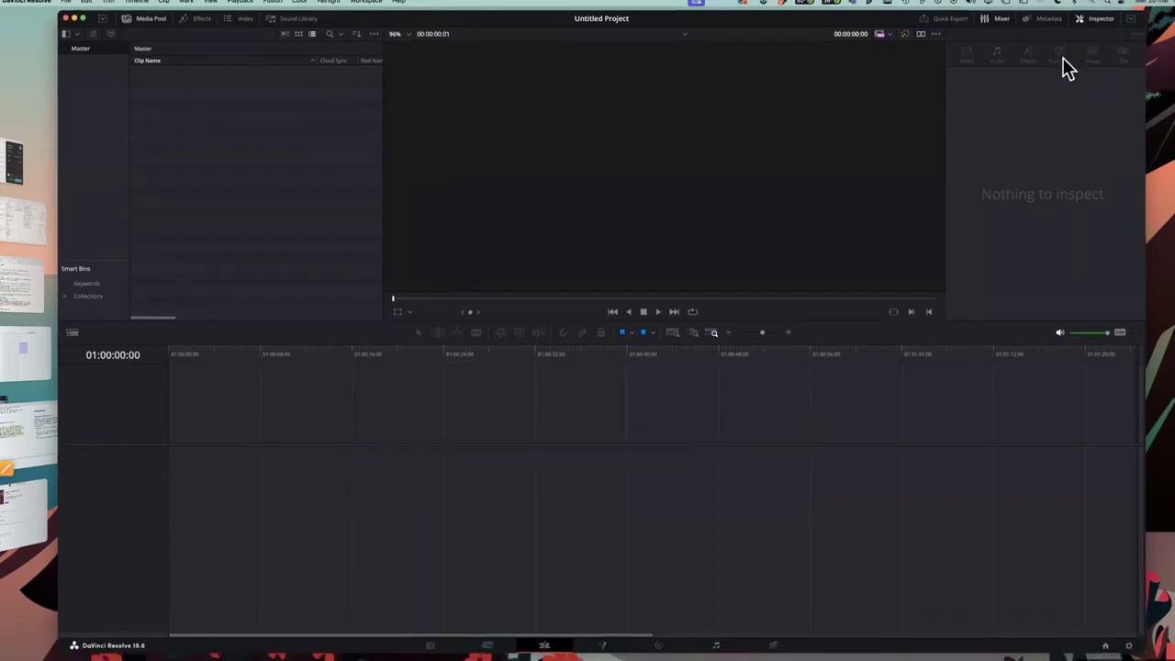
right_click(204, 98)
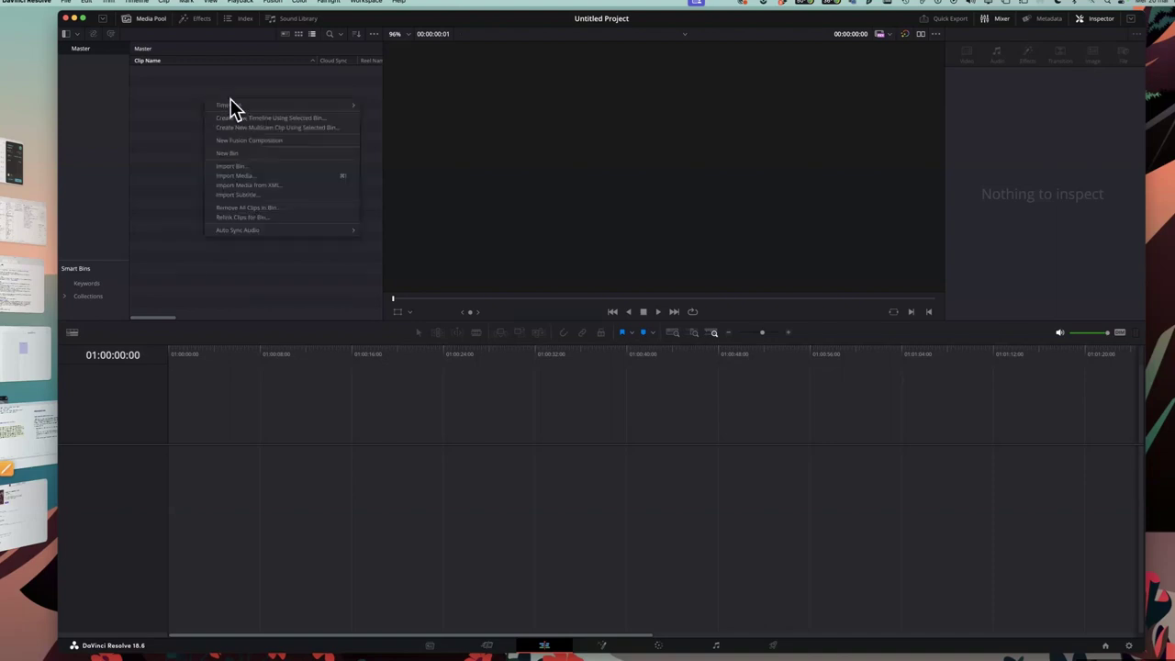
mouse_move(232, 105)
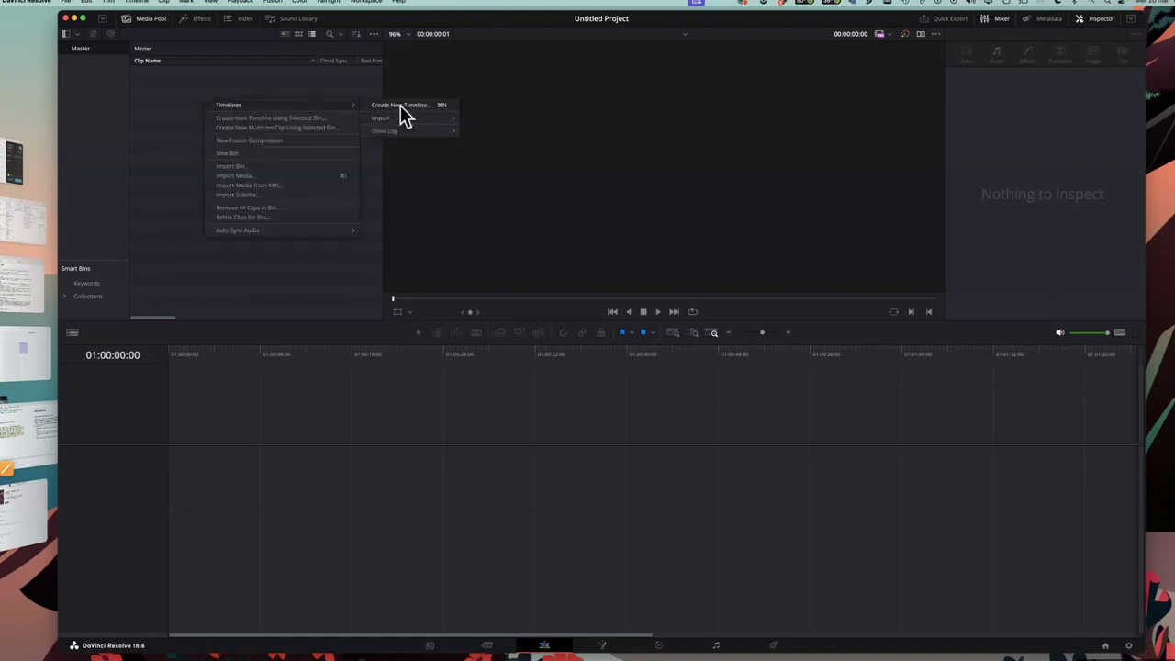
left_click(402, 106)
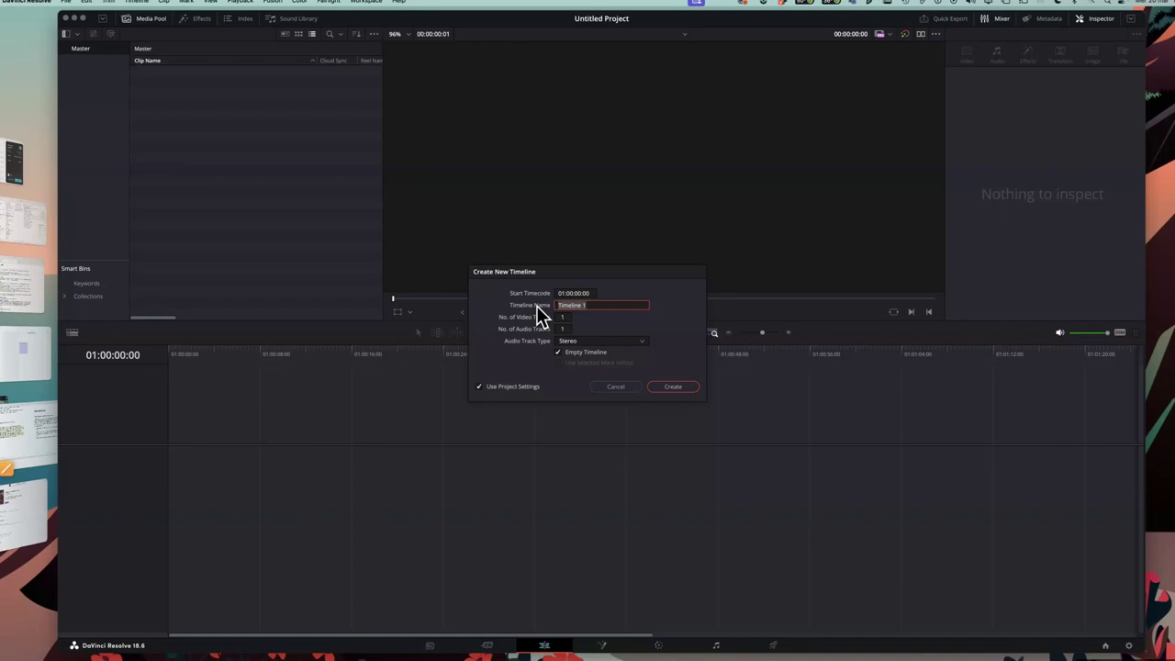
type("Epsiodio 1")
left_click(670, 388)
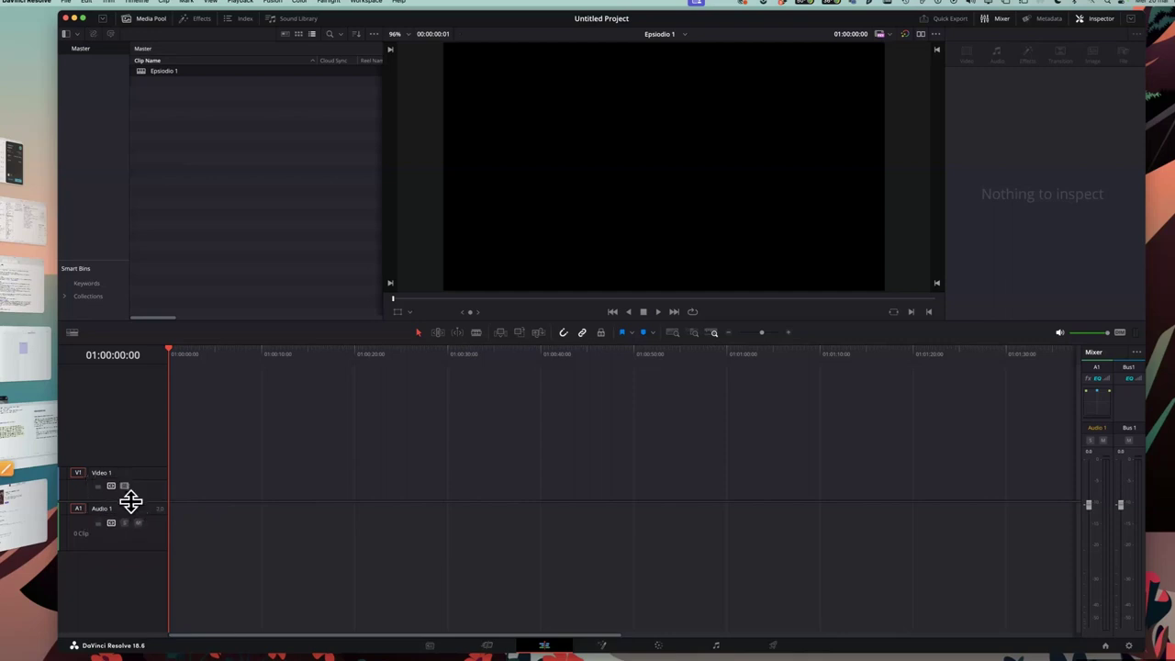
Drag the track divider up and rename the Audio 1 track to the speaker's first name
left_click_drag(130, 502, 131, 407)
double_click(107, 412)
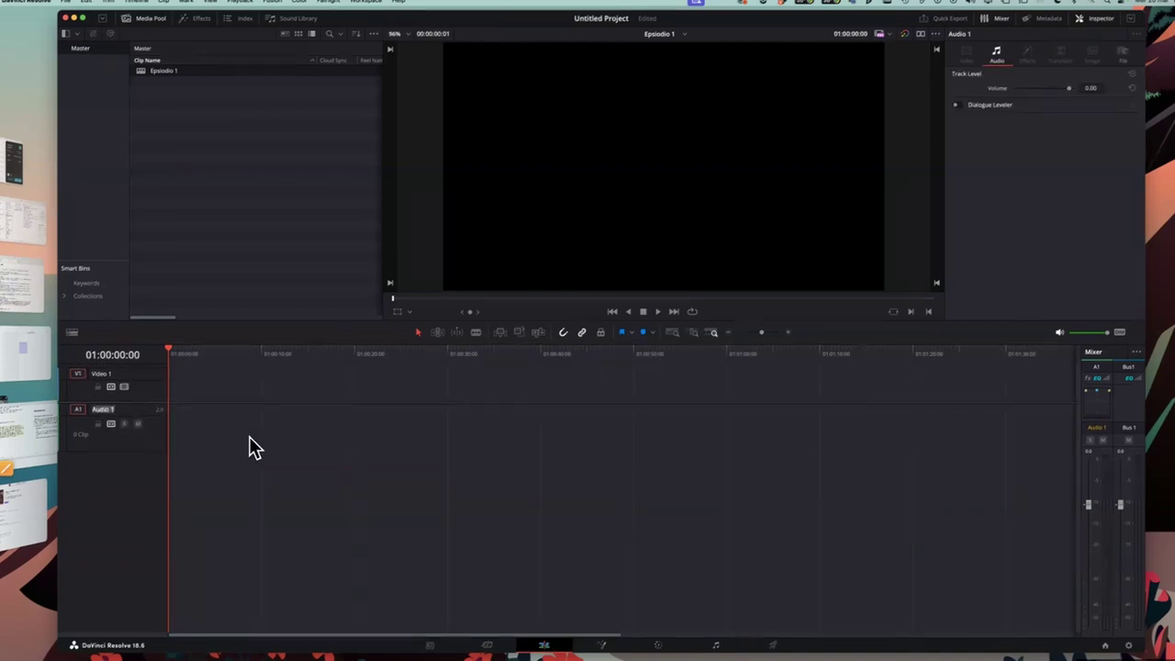
type("Alberto")
left_click(114, 493)
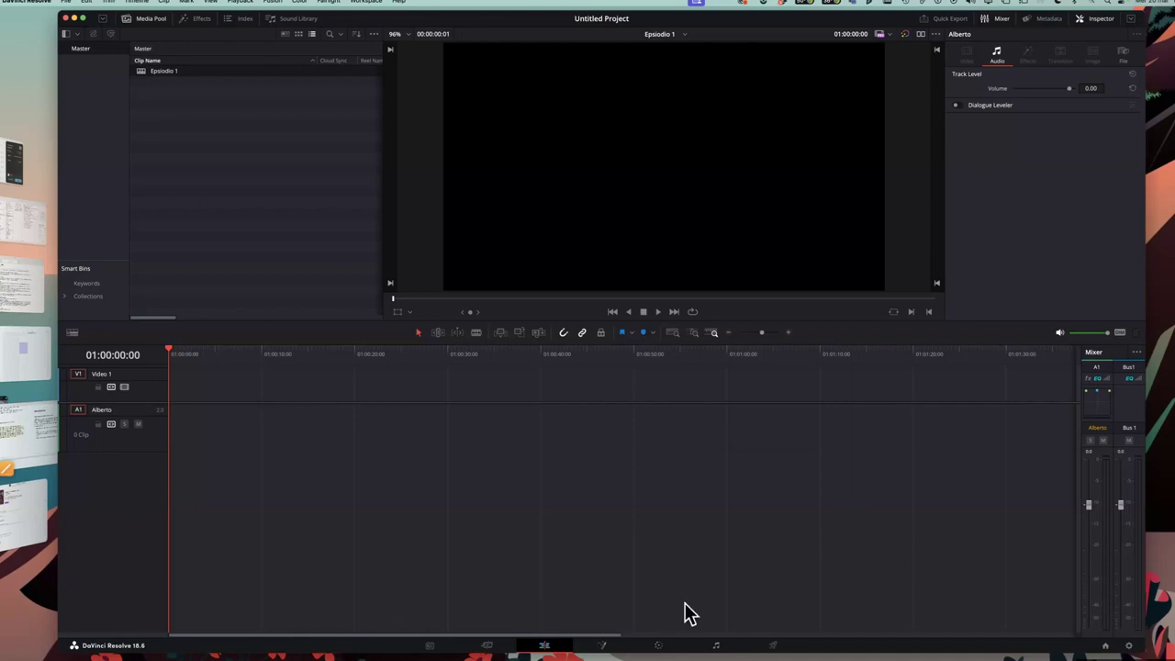
left_click(717, 646)
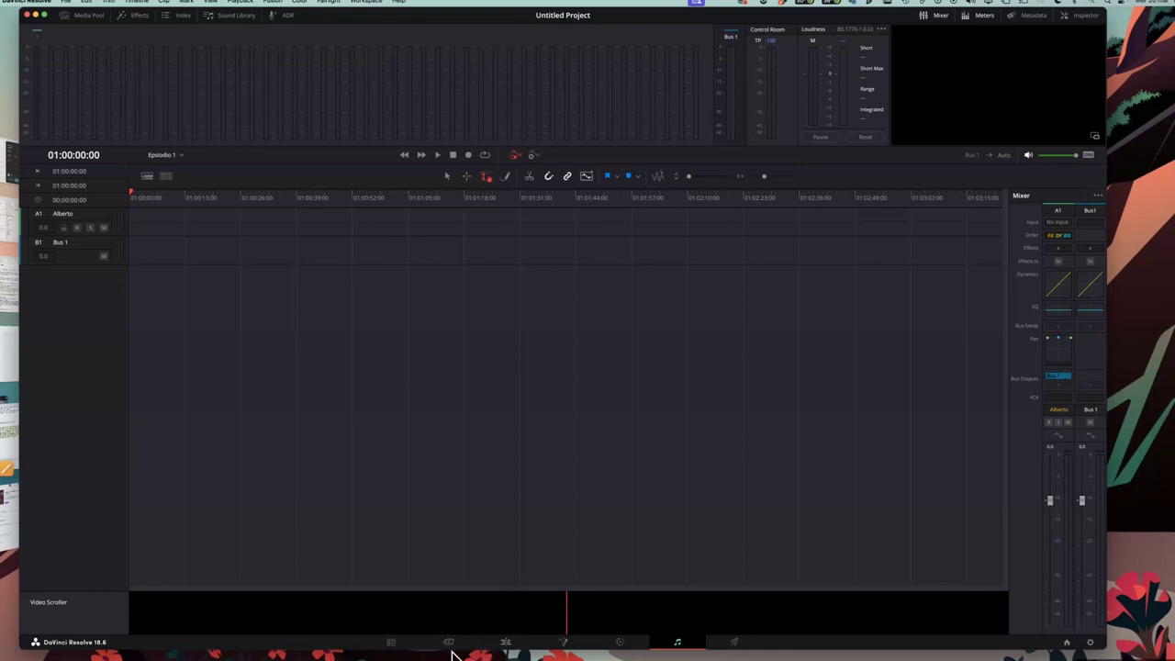
left_click(504, 642)
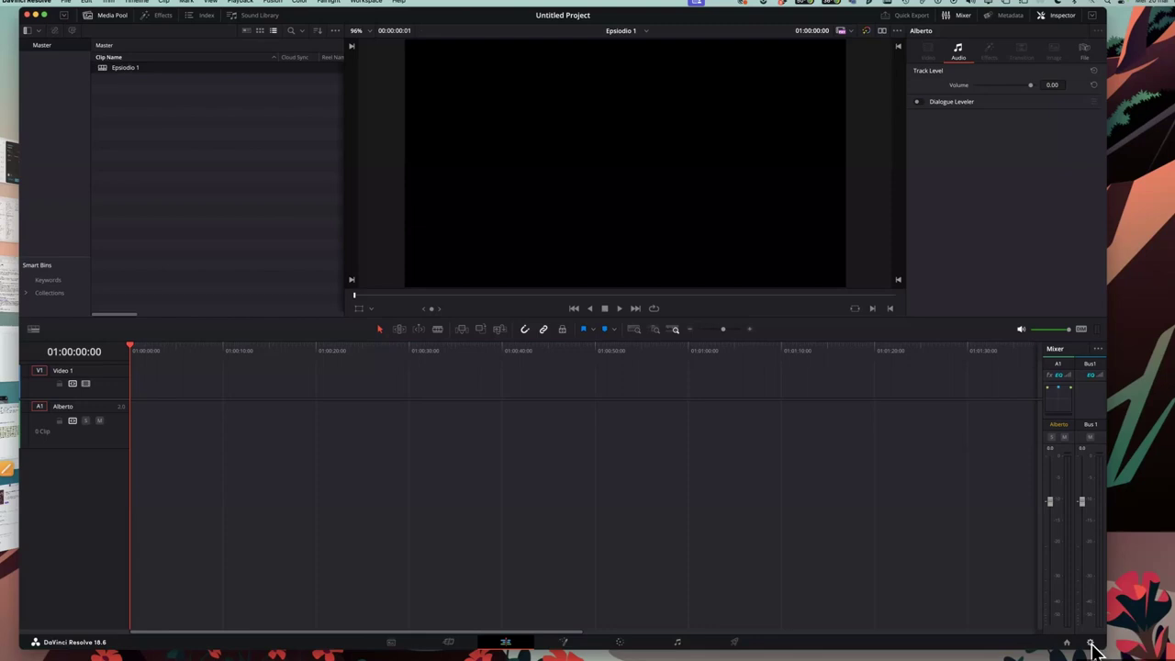
In Project Settings > Capture and Playback, set Capture to Video and audio
left_click(1090, 642)
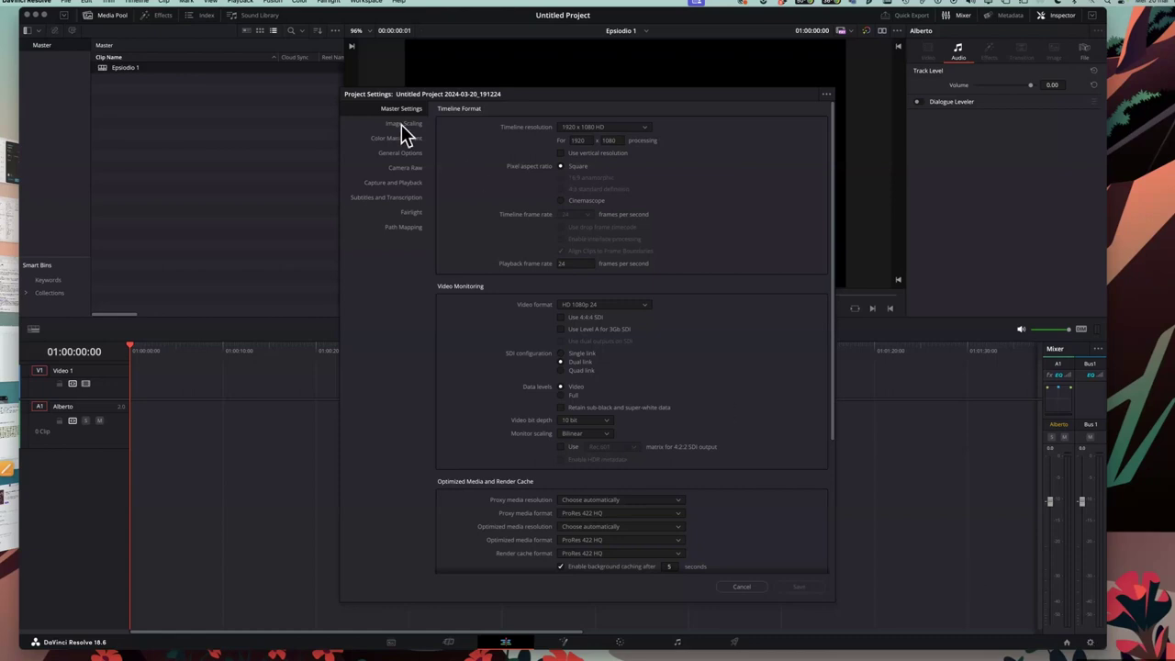
left_click(399, 184)
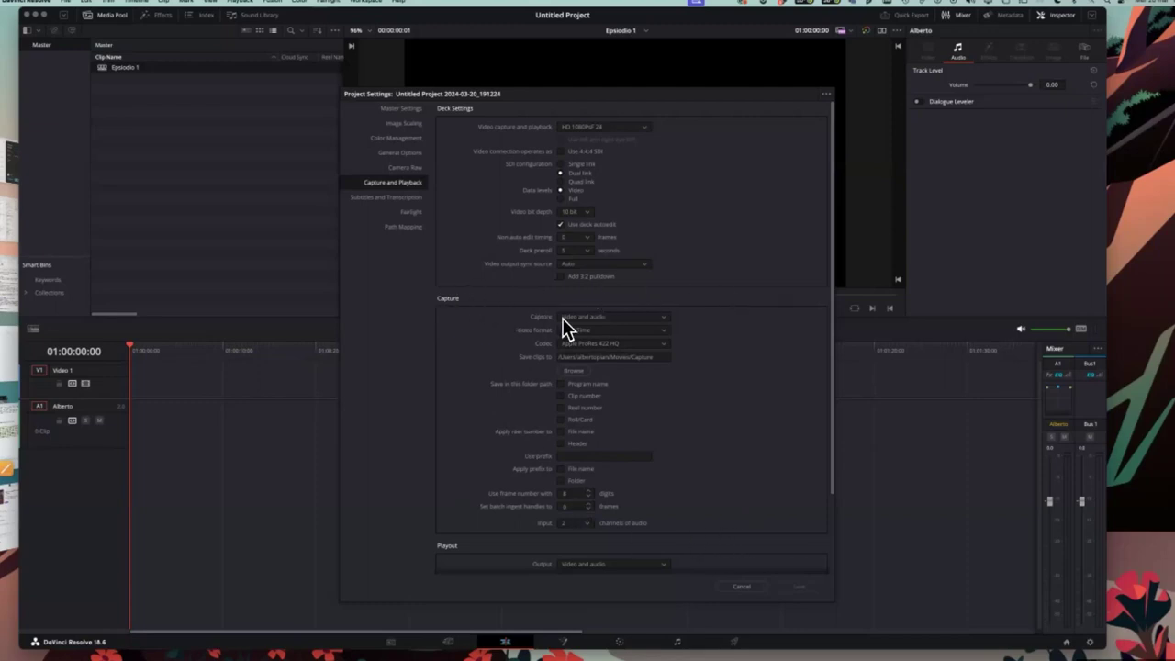
left_click(615, 316)
left_click(609, 318)
Set Save clips to a new Desktop folder named 'Corso 26 audio registrazioni'
left_click(576, 371)
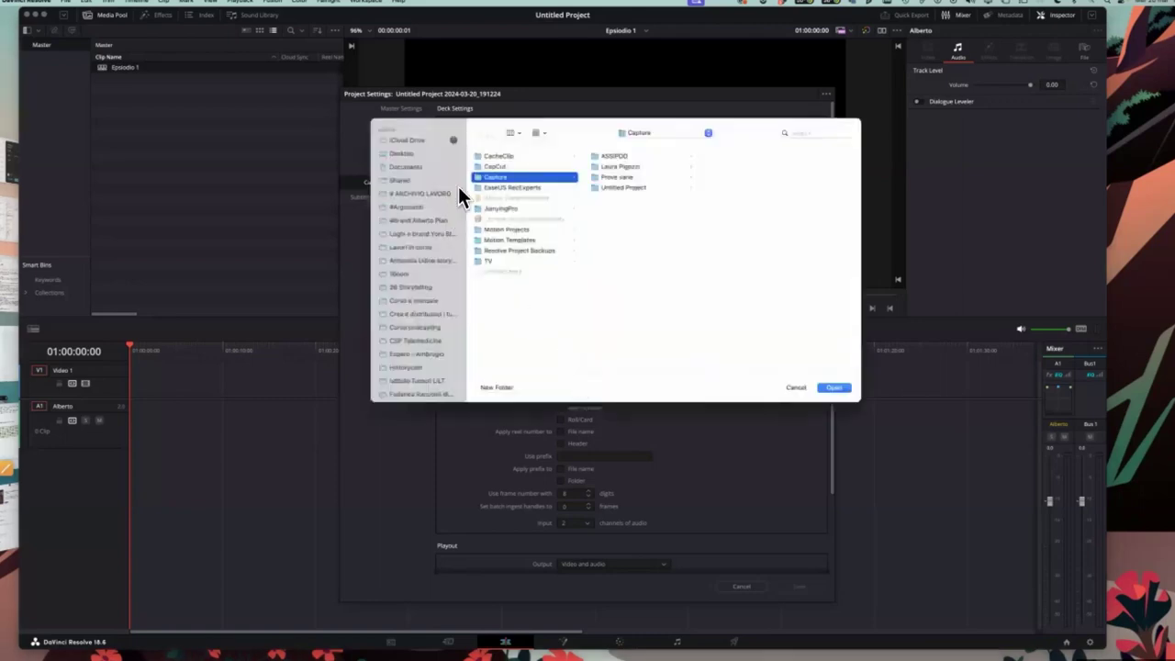
left_click(422, 154)
left_click(502, 389)
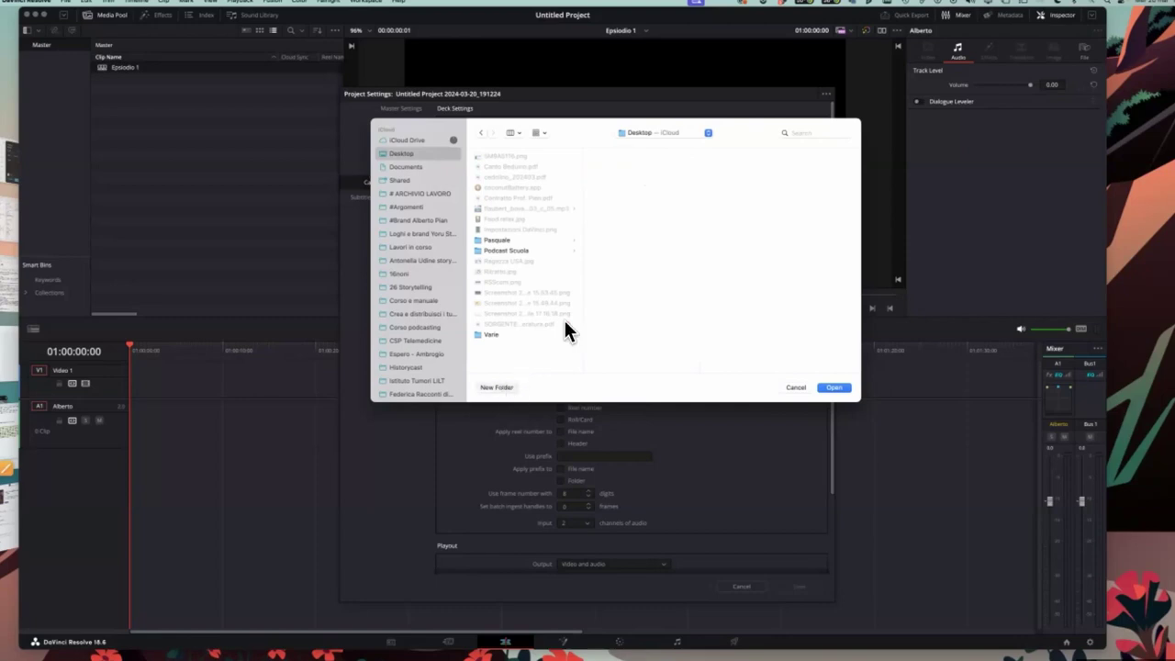
type("Co")
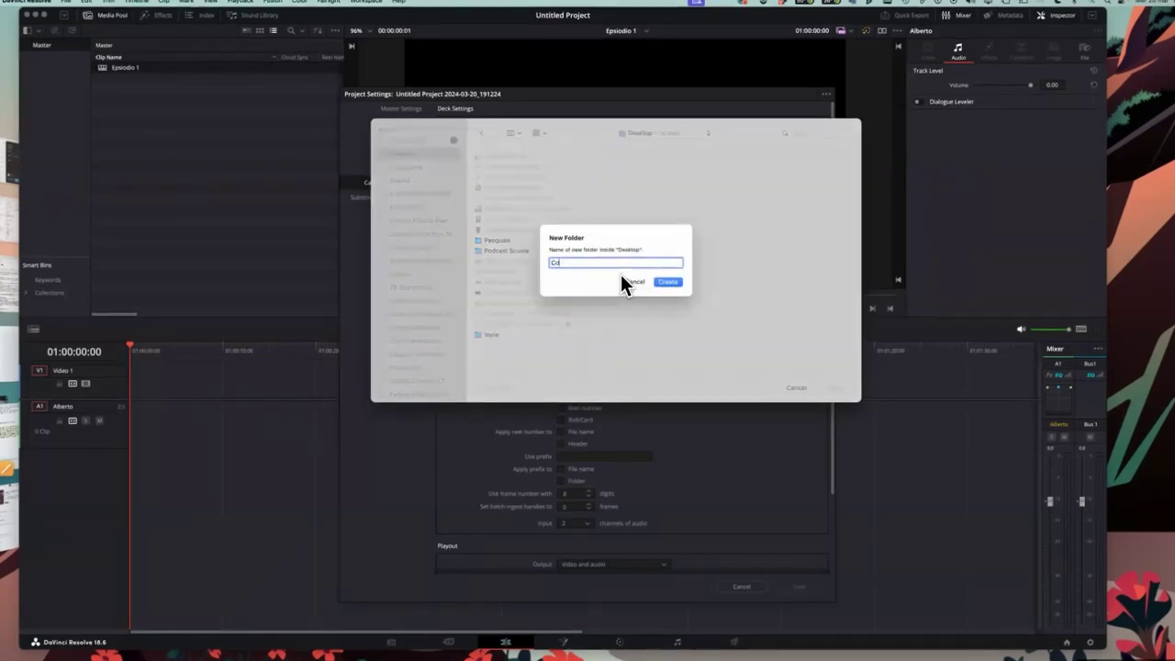
type("rso 26 audio registrazioni")
left_click(662, 283)
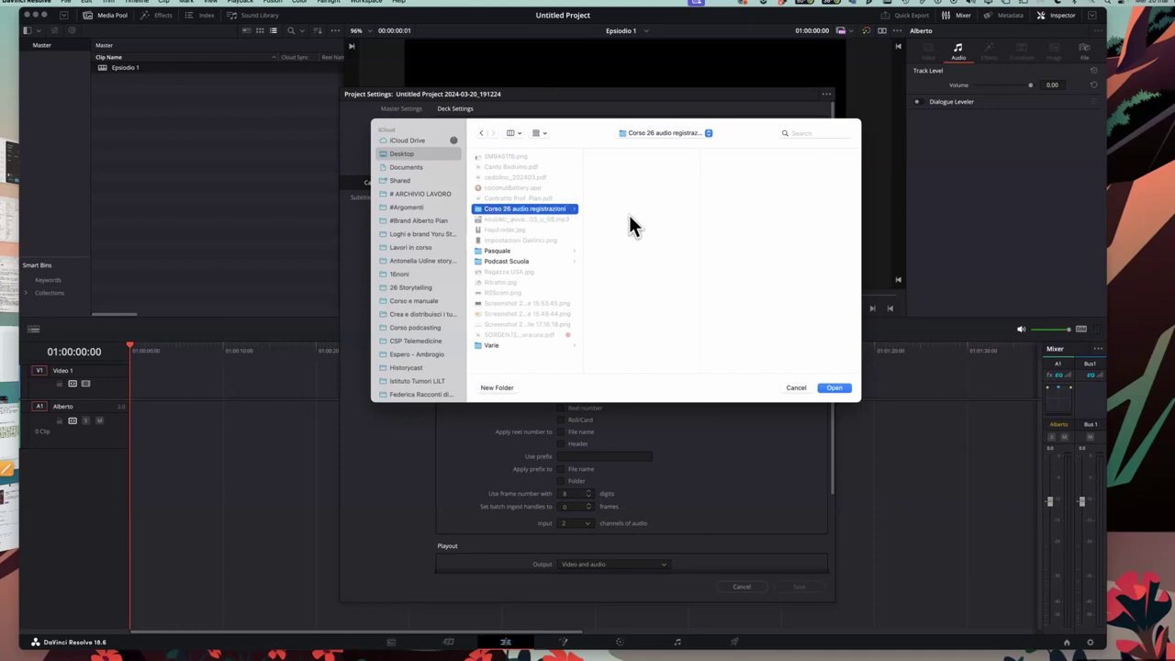
left_click(835, 388)
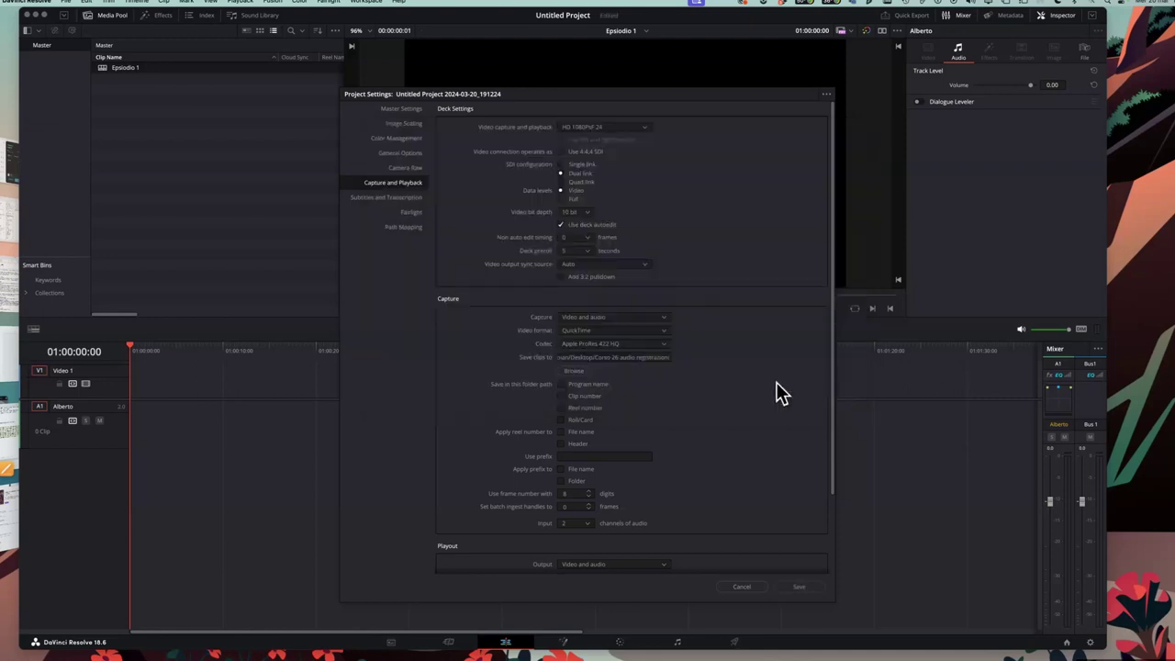
Save the Project Settings, switch to Fairlight, and toggle the Mixer off and back on
left_click(800, 585)
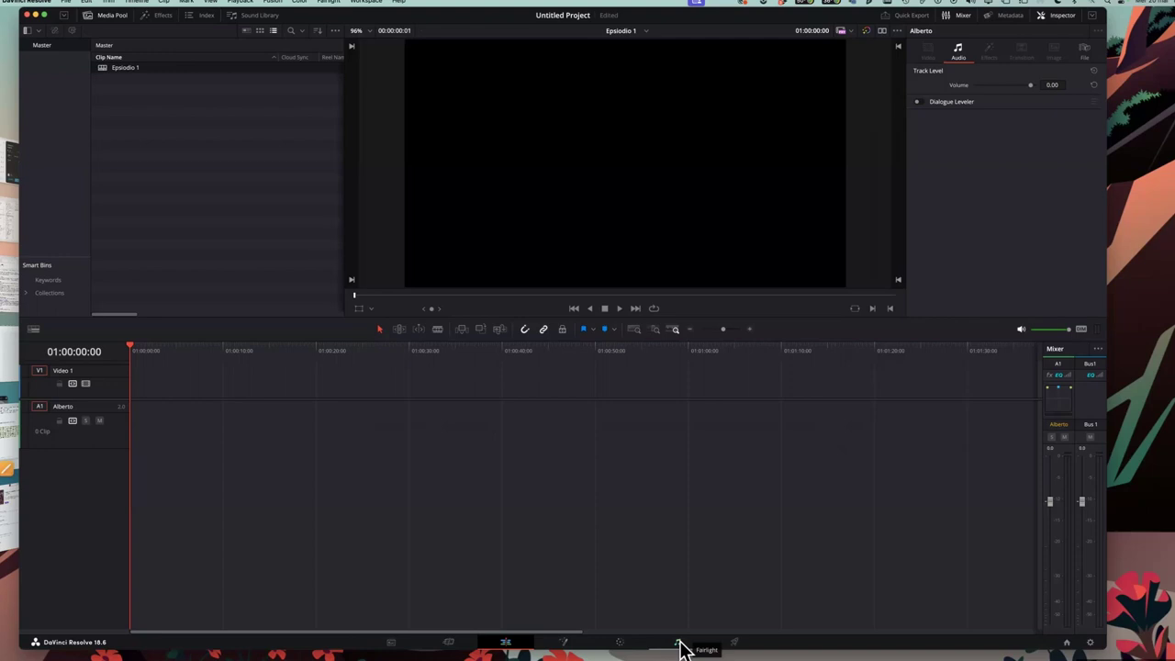
left_click(679, 645)
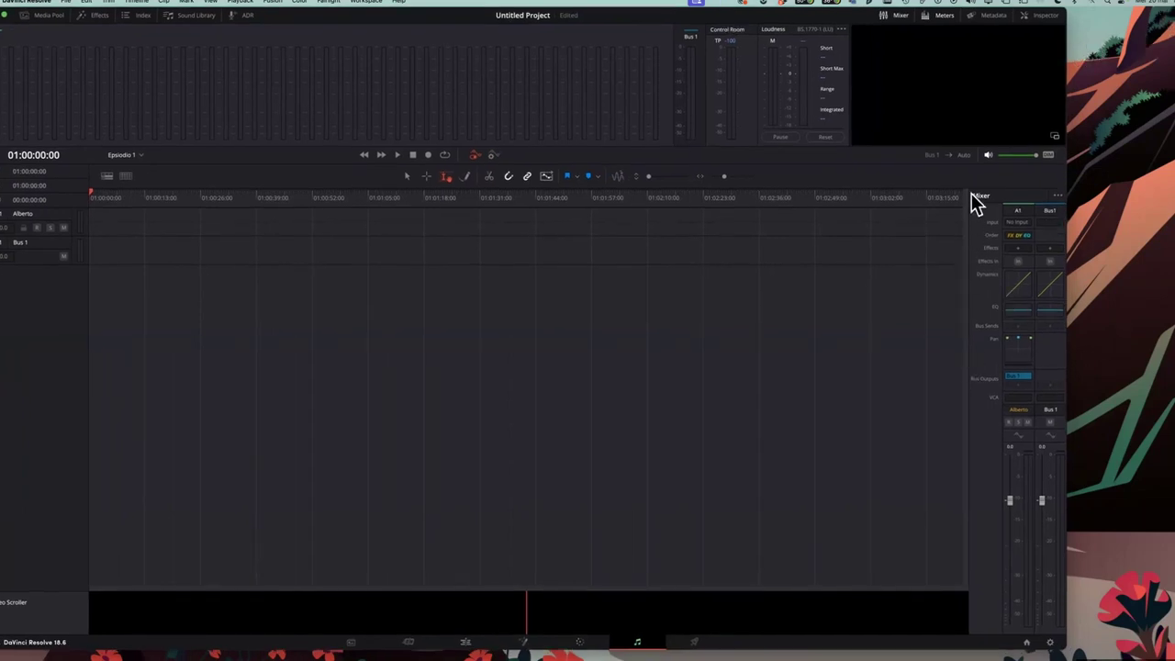
left_click(896, 22)
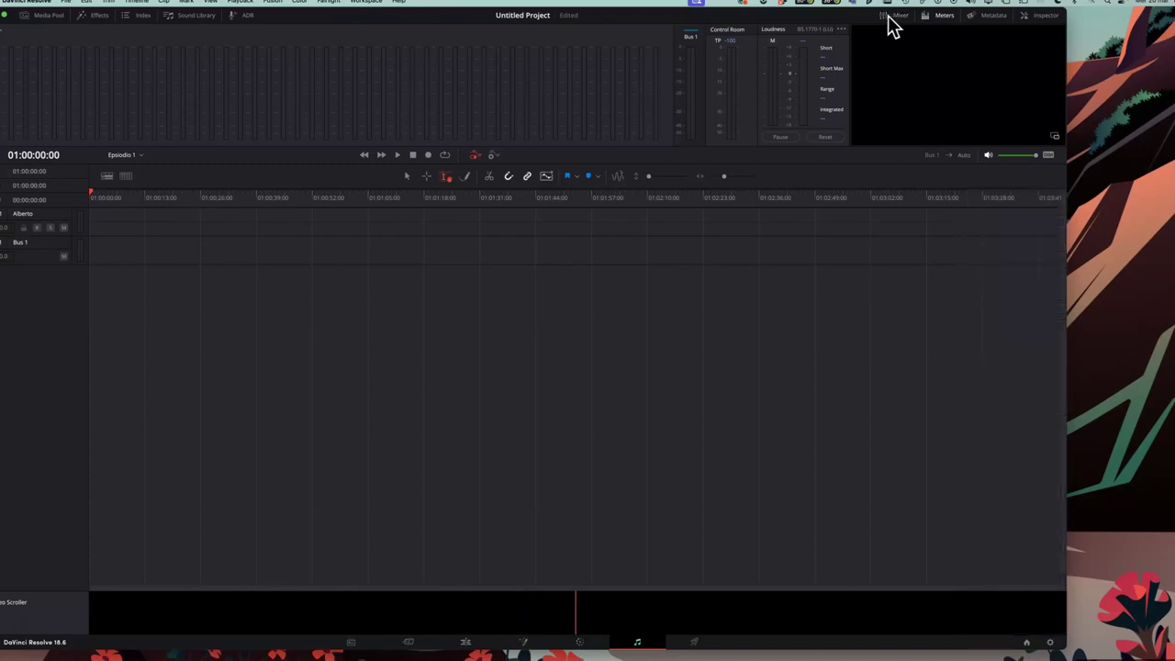
left_click(890, 23)
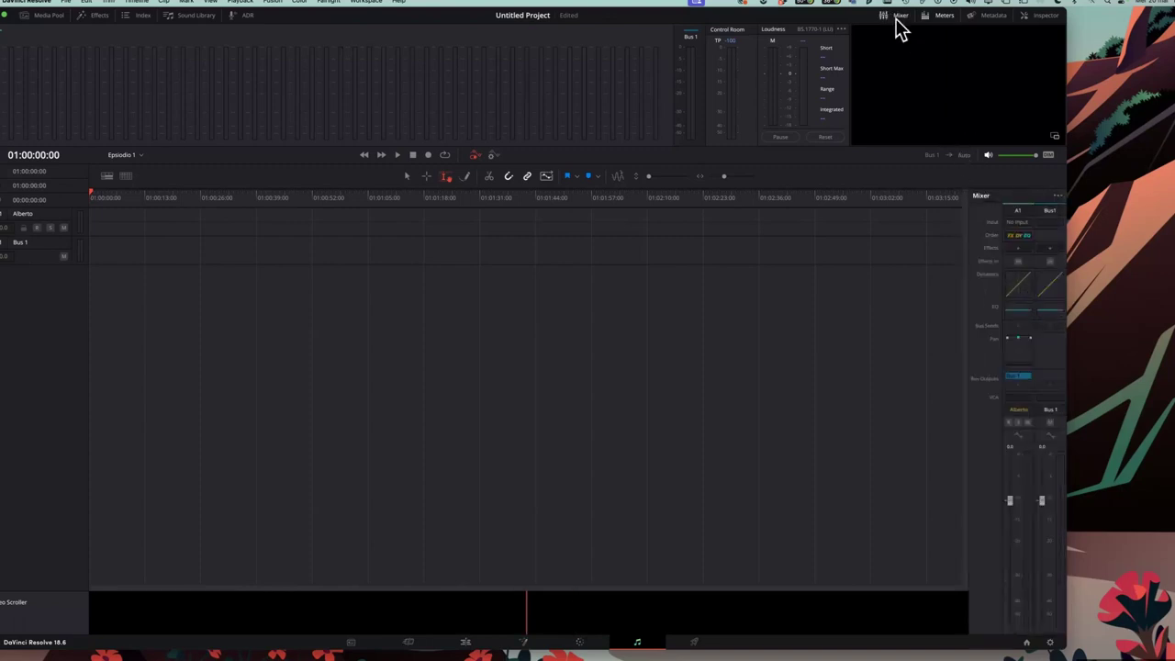
left_click(889, 23)
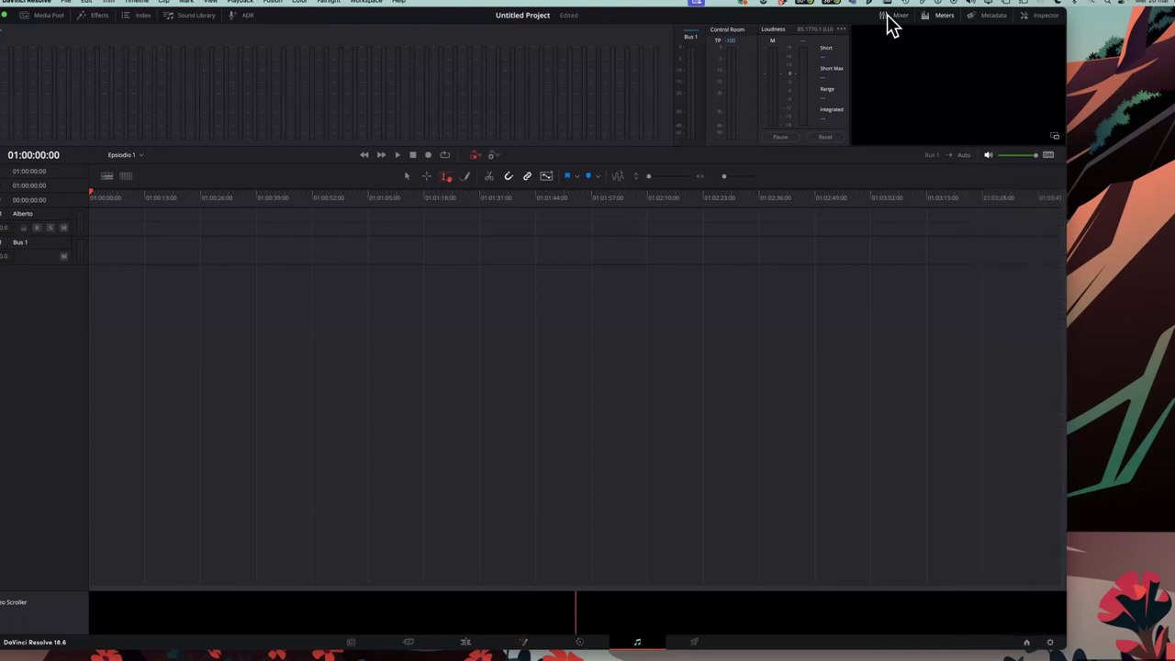
left_click(889, 23)
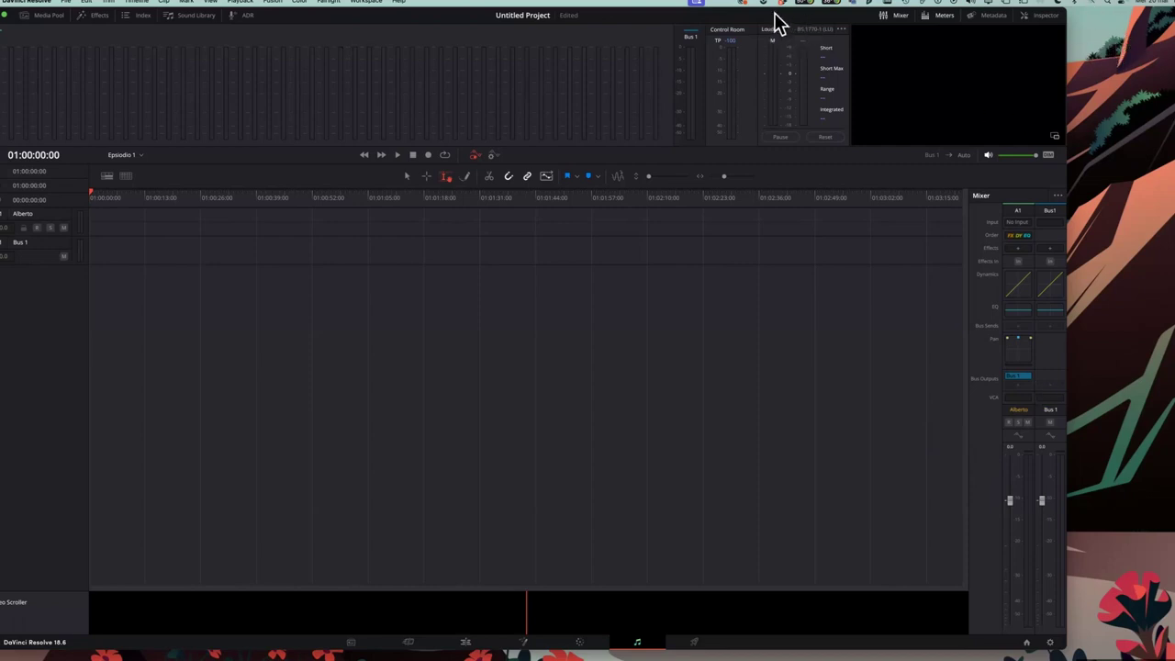
Nudge the Bus 1 fader up to +0.3, undoing one misstep, and save the project
left_click_drag(776, 21, 826, 27)
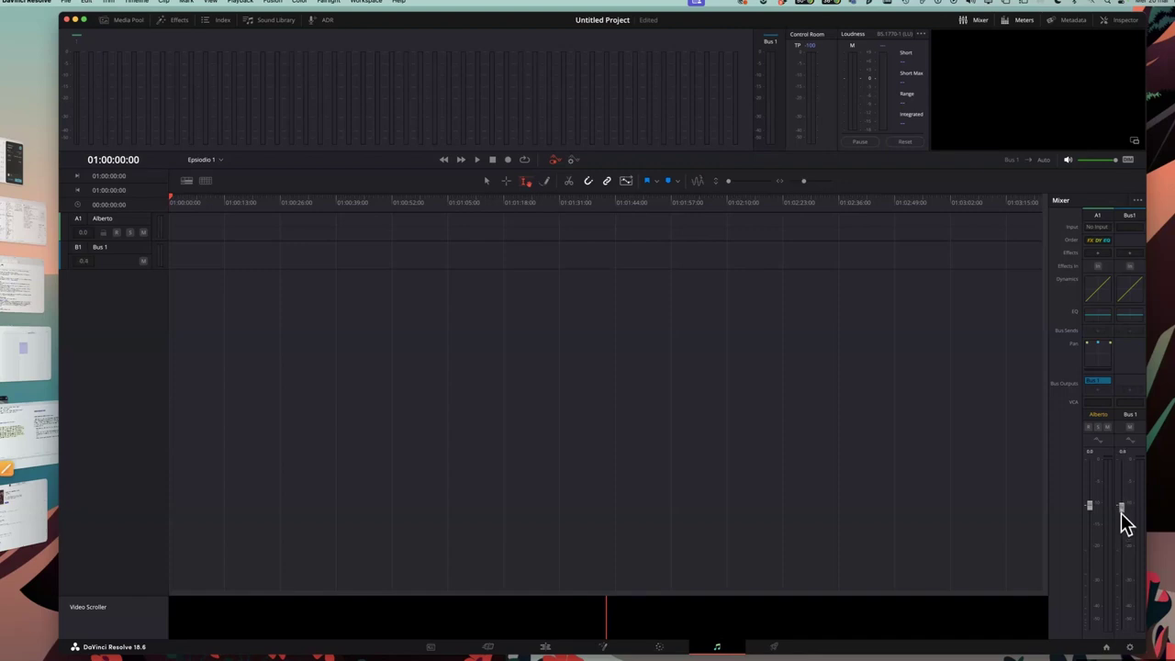
left_click_drag(1122, 506, 1122, 508)
key("super+z")
left_click_drag(1122, 506, 1123, 507)
key("super+s")
Patch Volt 276 inputs 1 and 2 to the left and right channels of track A1
left_click(1096, 228)
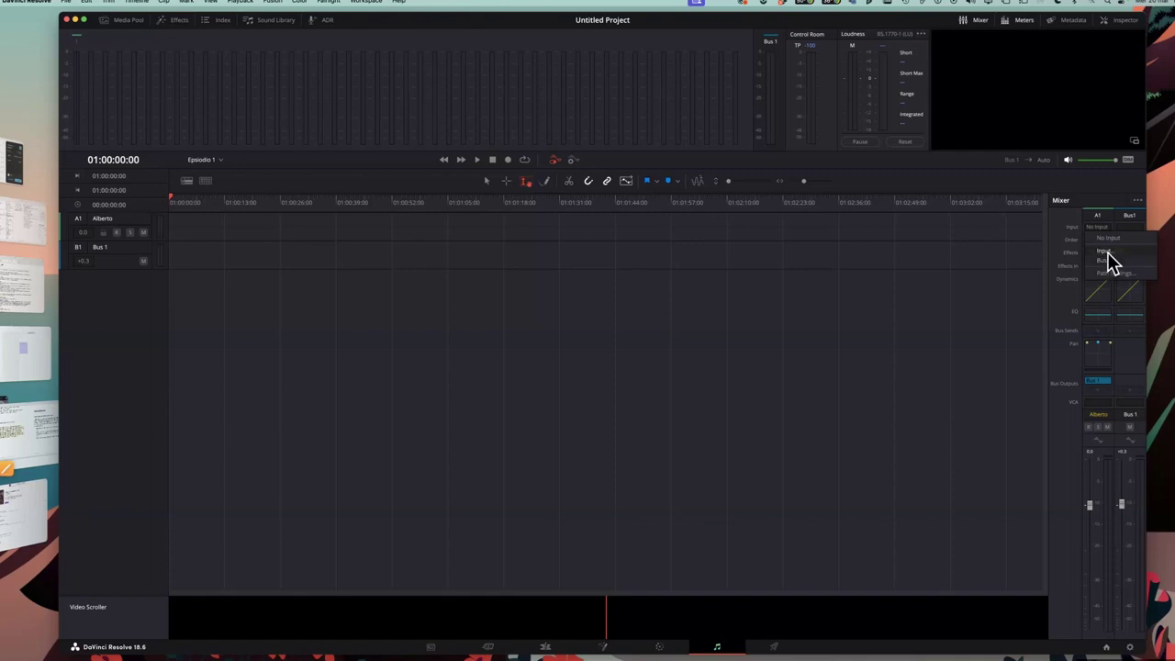
left_click(1107, 254)
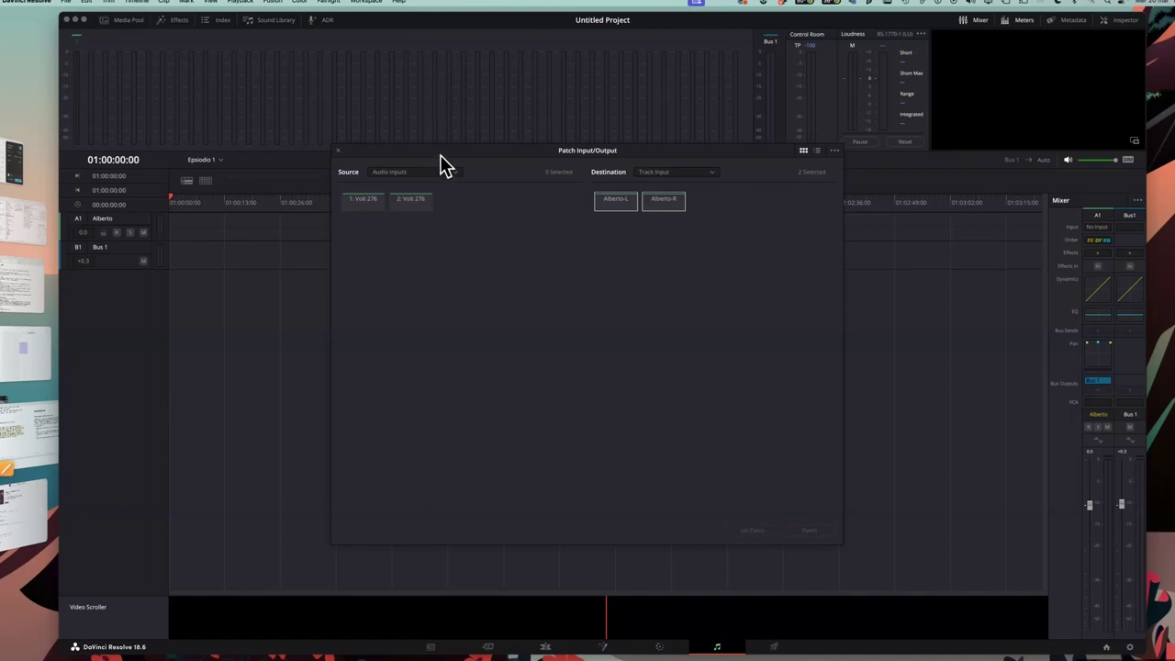
left_click_drag(440, 151, 450, 174)
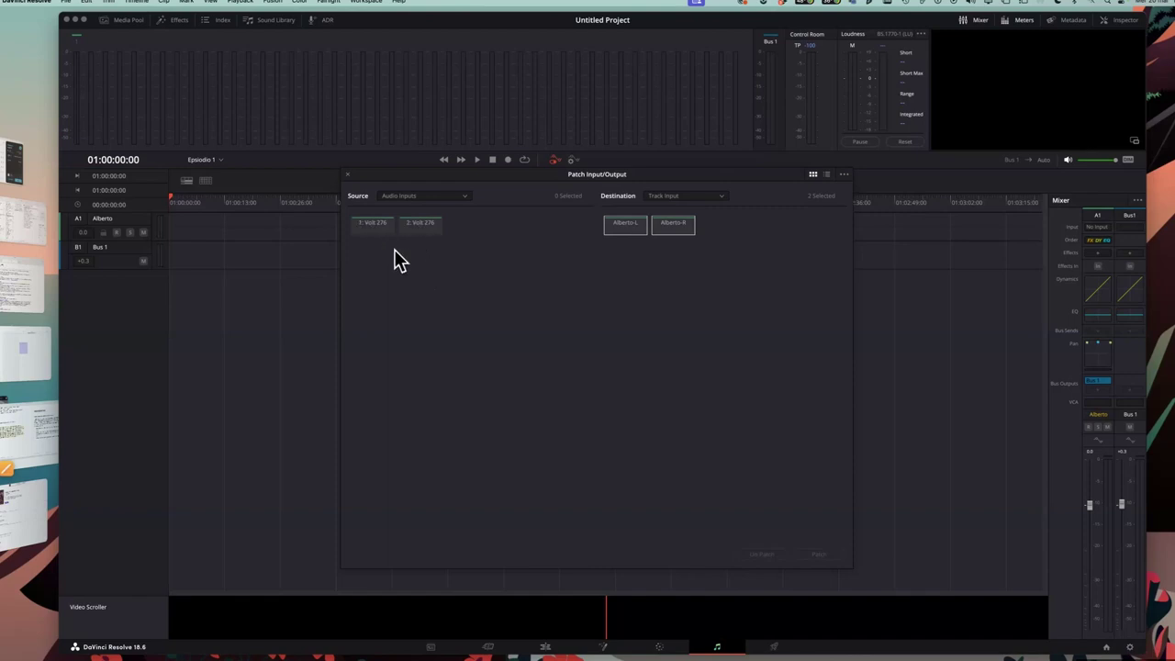
left_click(372, 229)
left_click(420, 225)
left_click(826, 554)
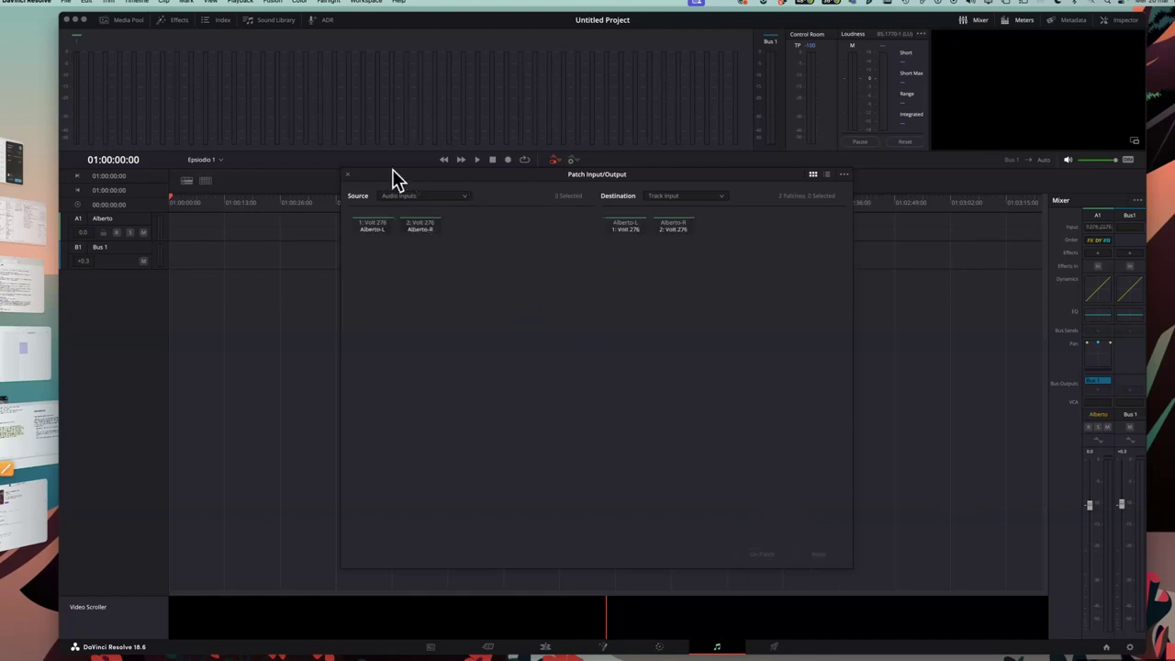
left_click(348, 175)
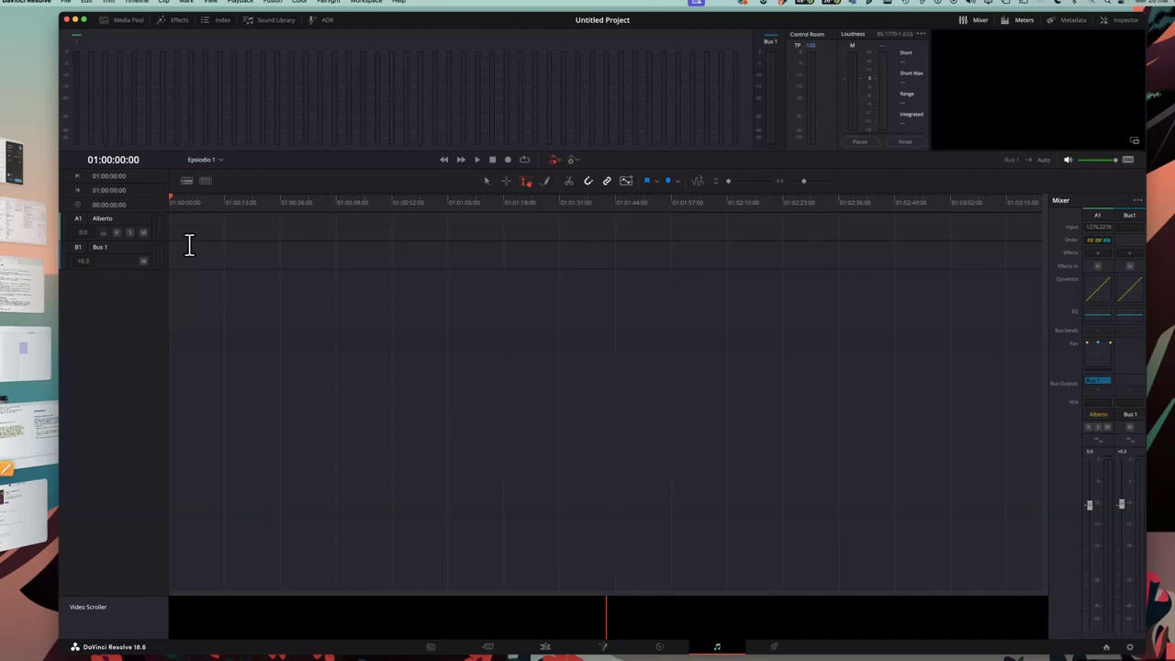
left_click(118, 235)
left_click(249, 234)
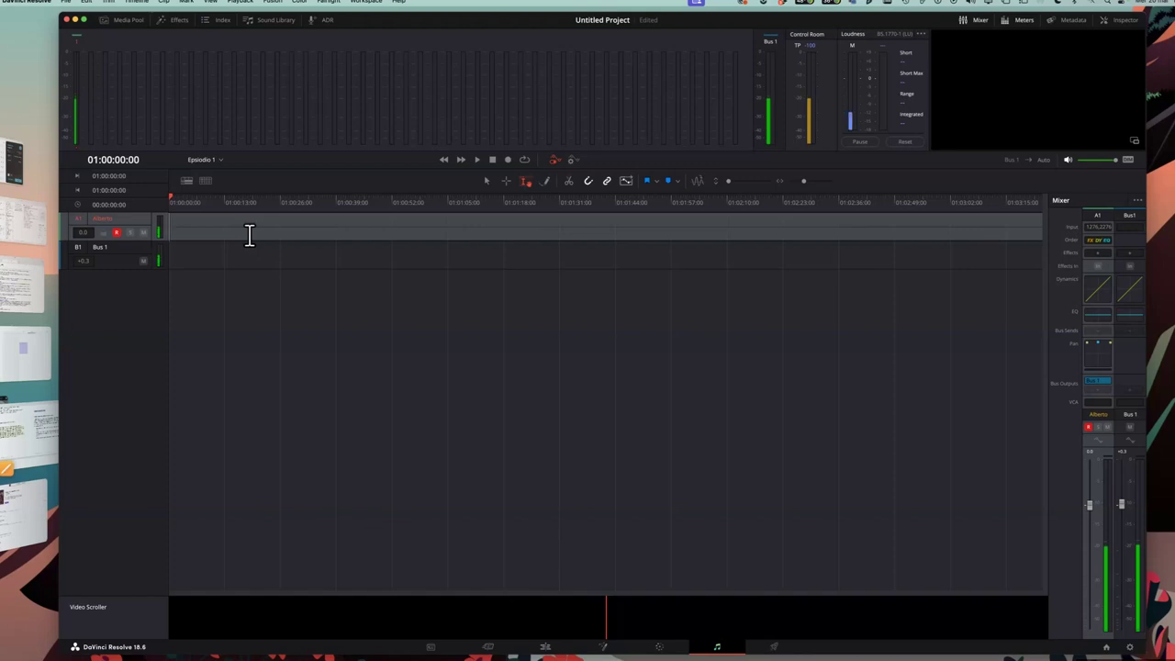
left_click(116, 231)
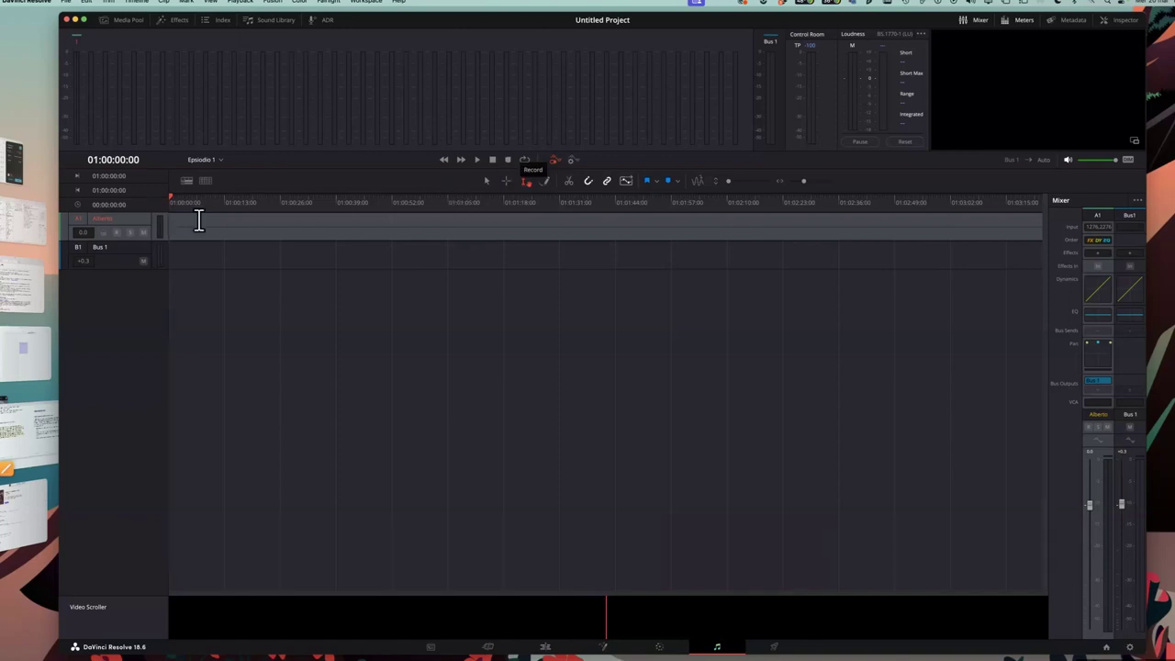
Record a roughly 25-second voice take on armed track A1, then disarm it
left_click(116, 234)
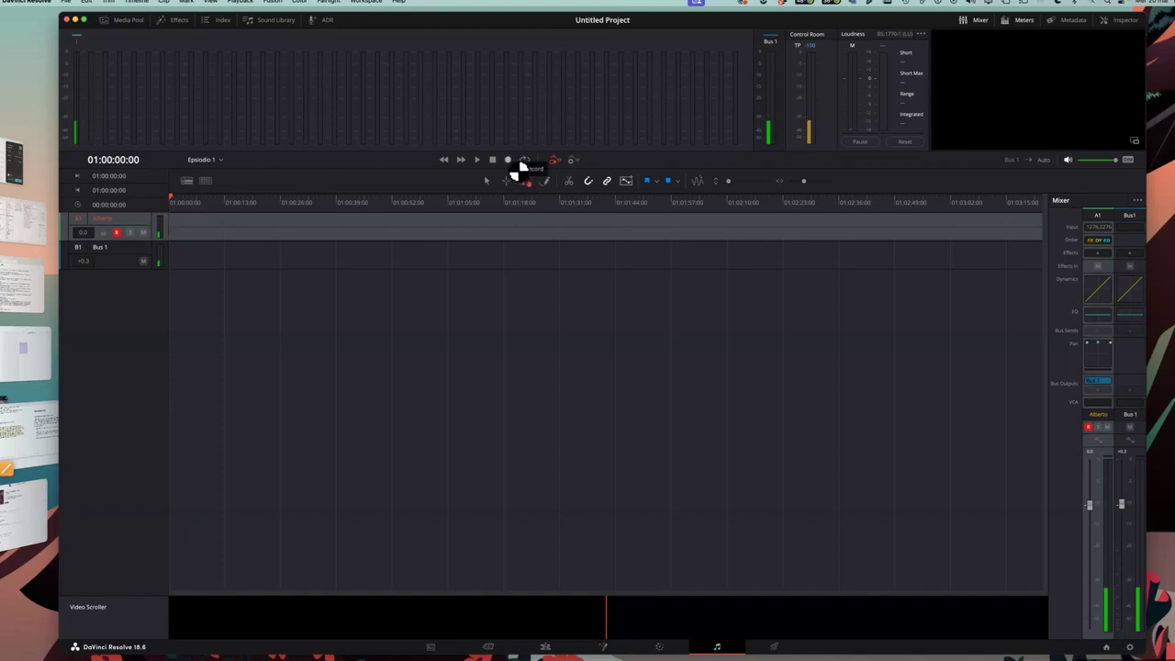
left_click(509, 161)
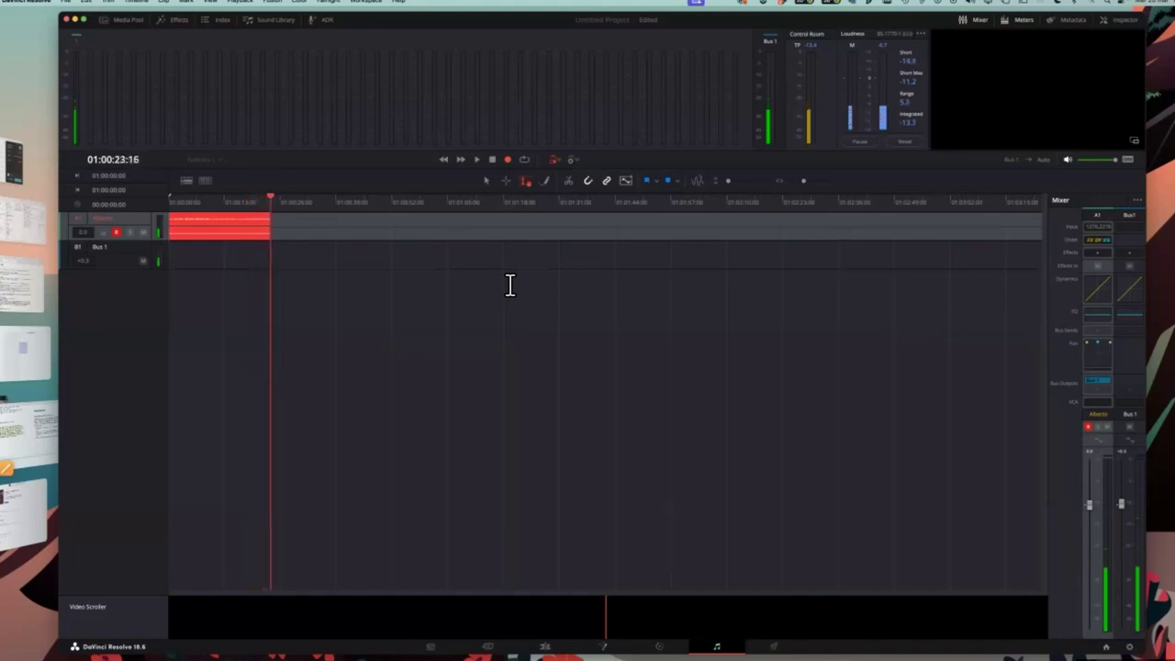
left_click(493, 159)
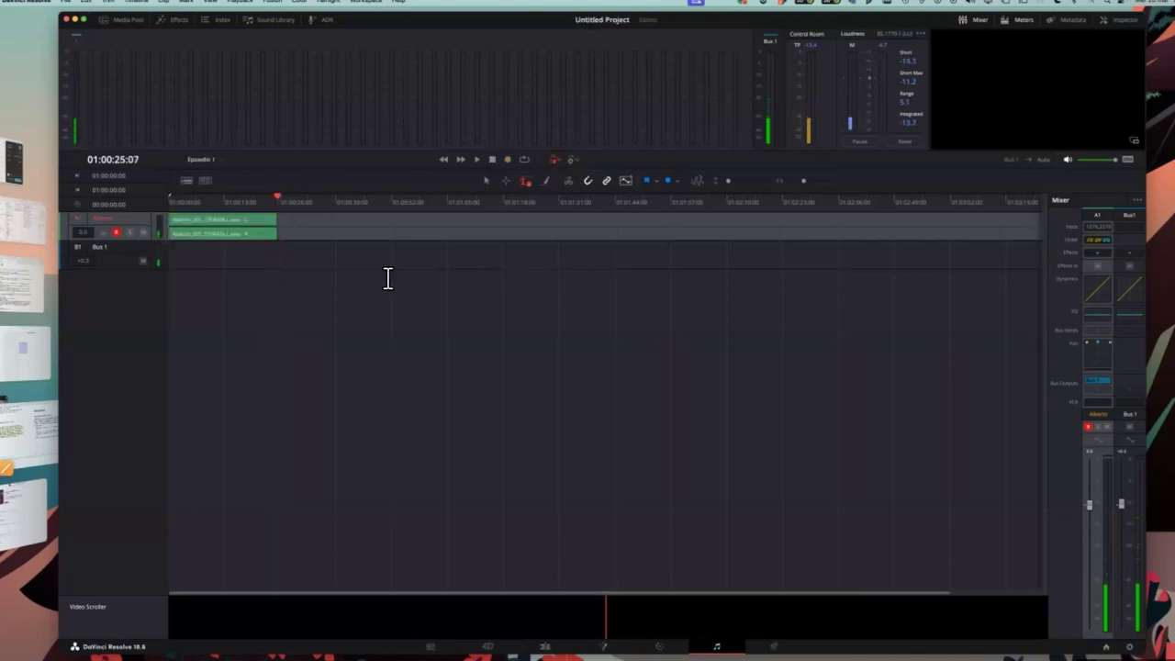
left_click(113, 231)
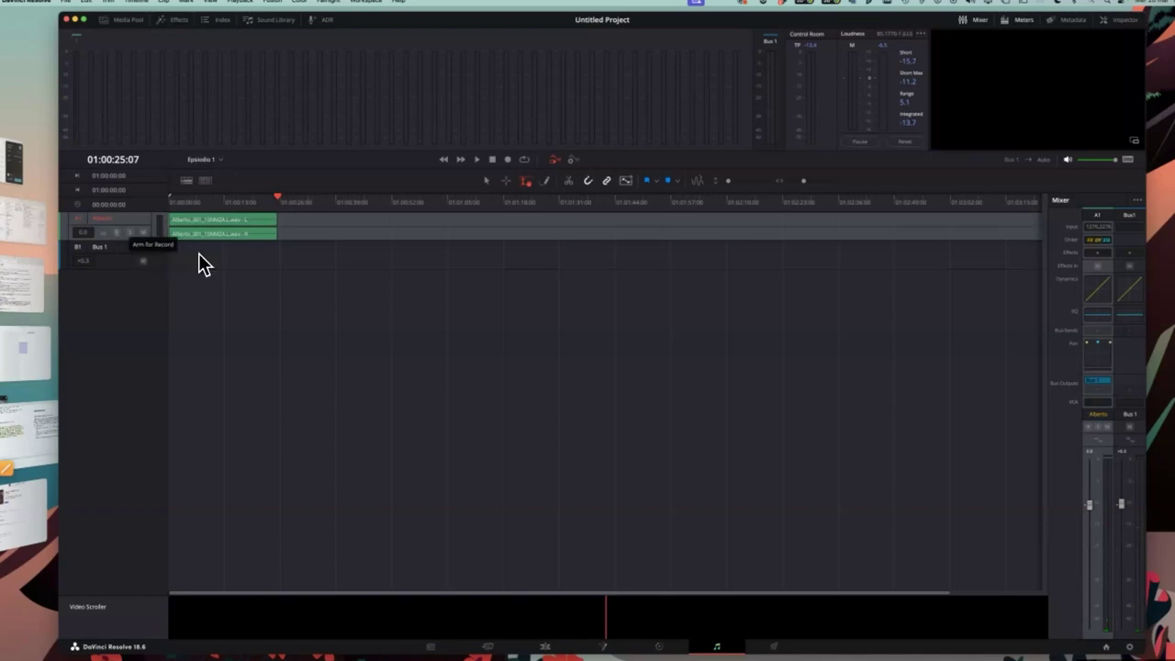
left_click(477, 160)
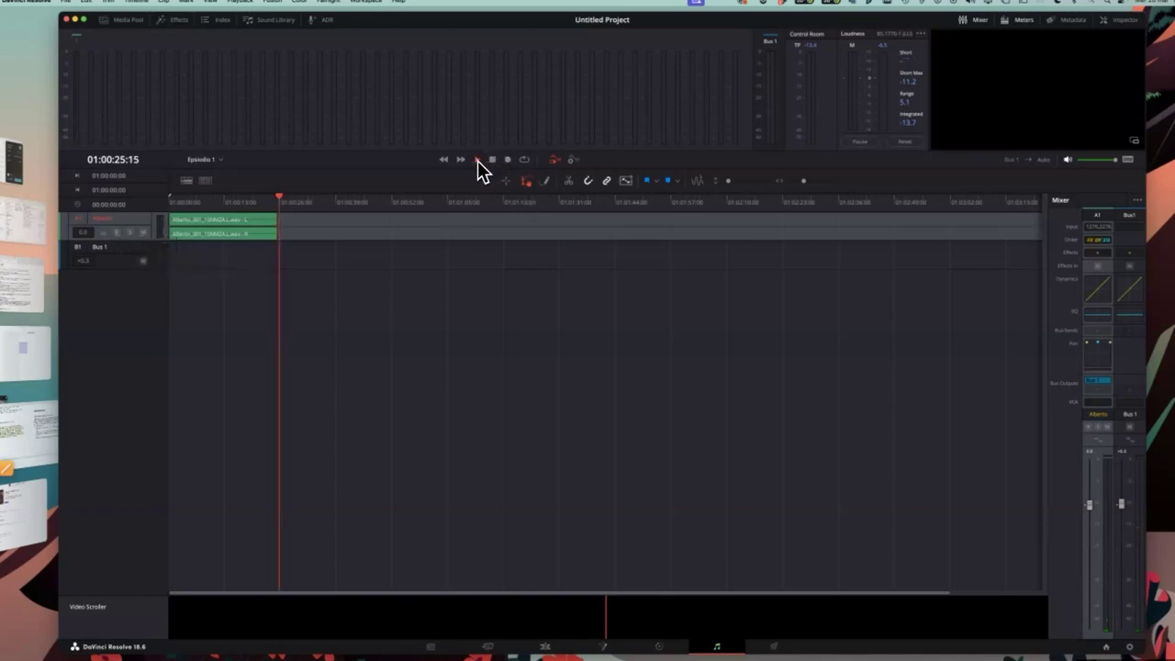
left_click(172, 198)
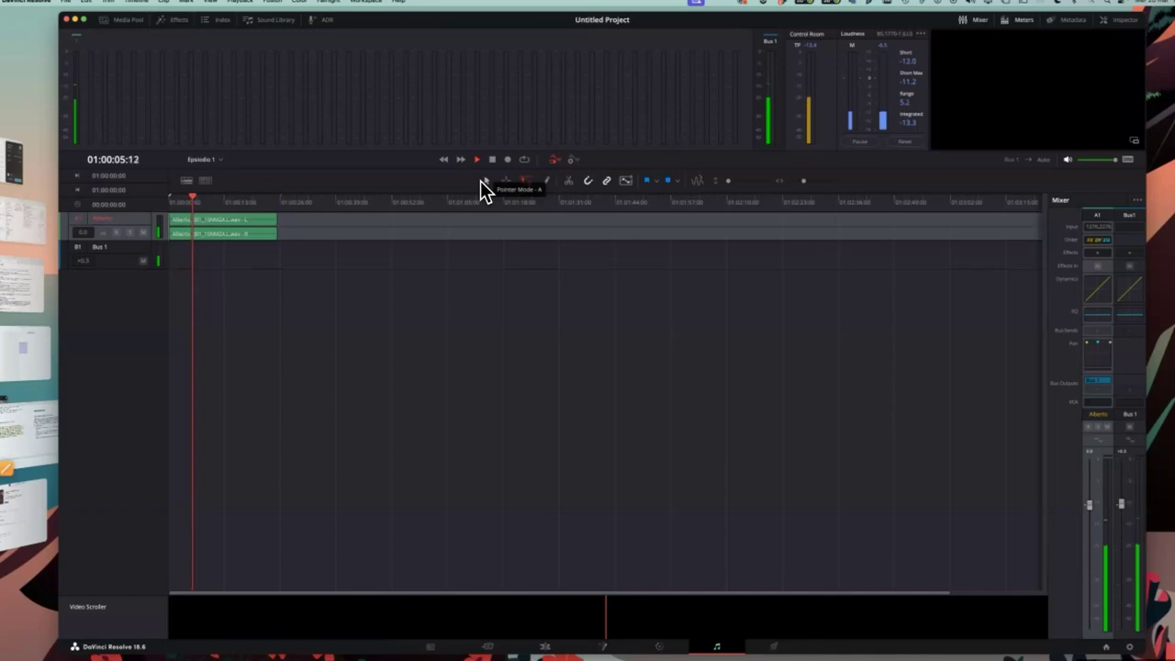
key("space")
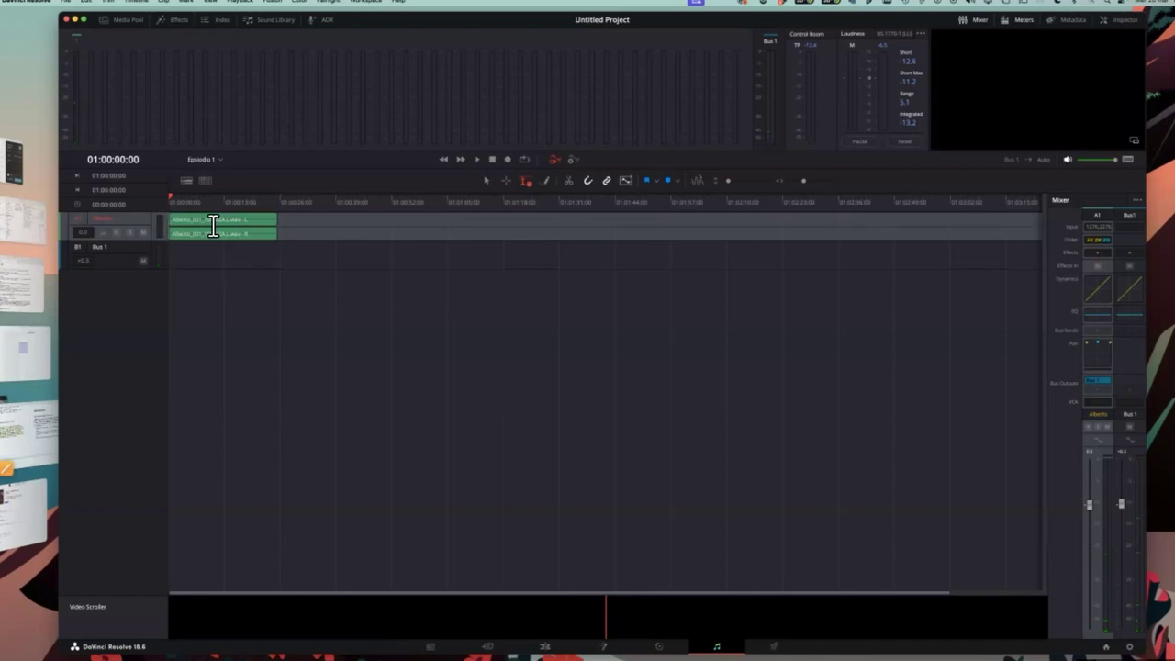
left_click(478, 159)
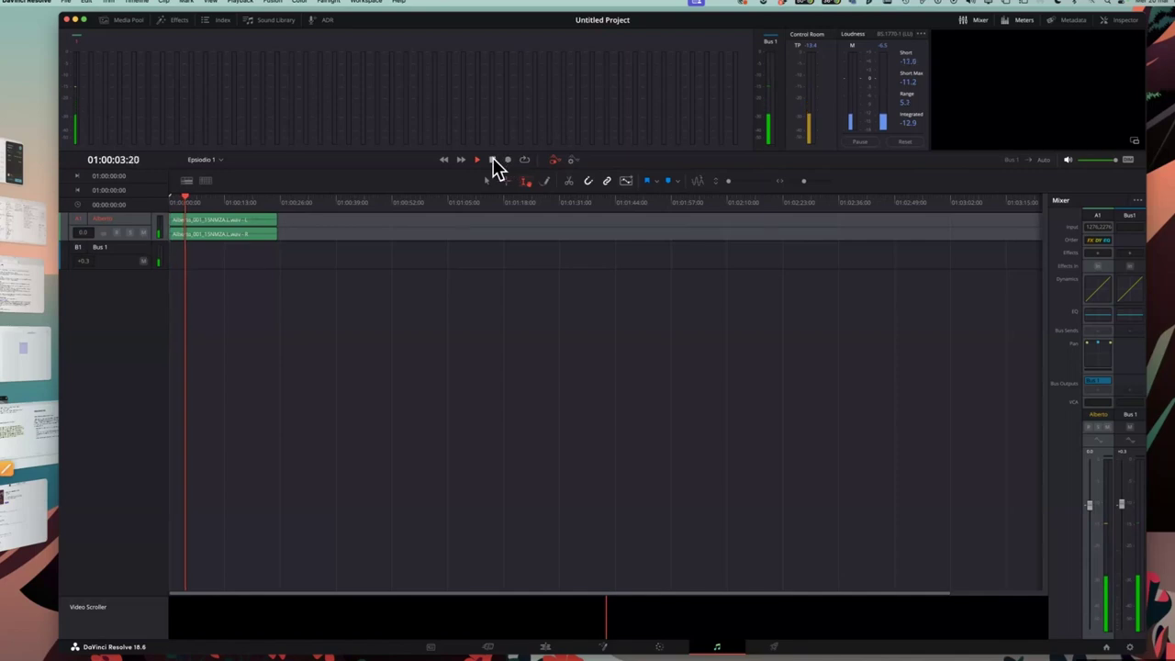
left_click(492, 160)
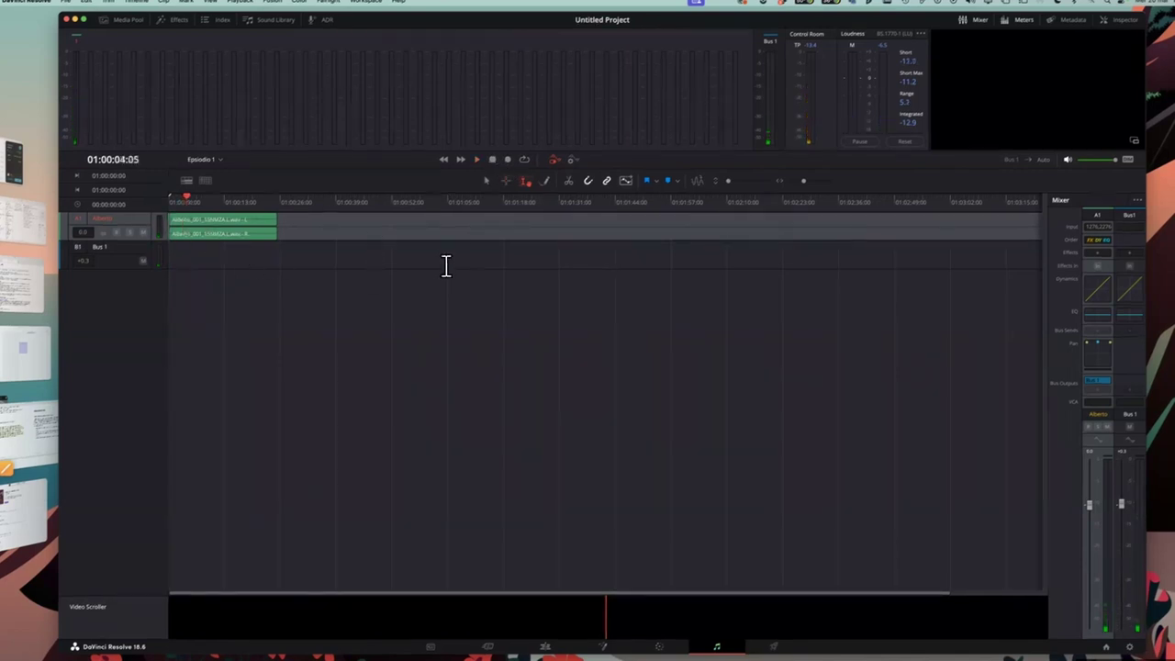
left_click(226, 233)
left_click(222, 225)
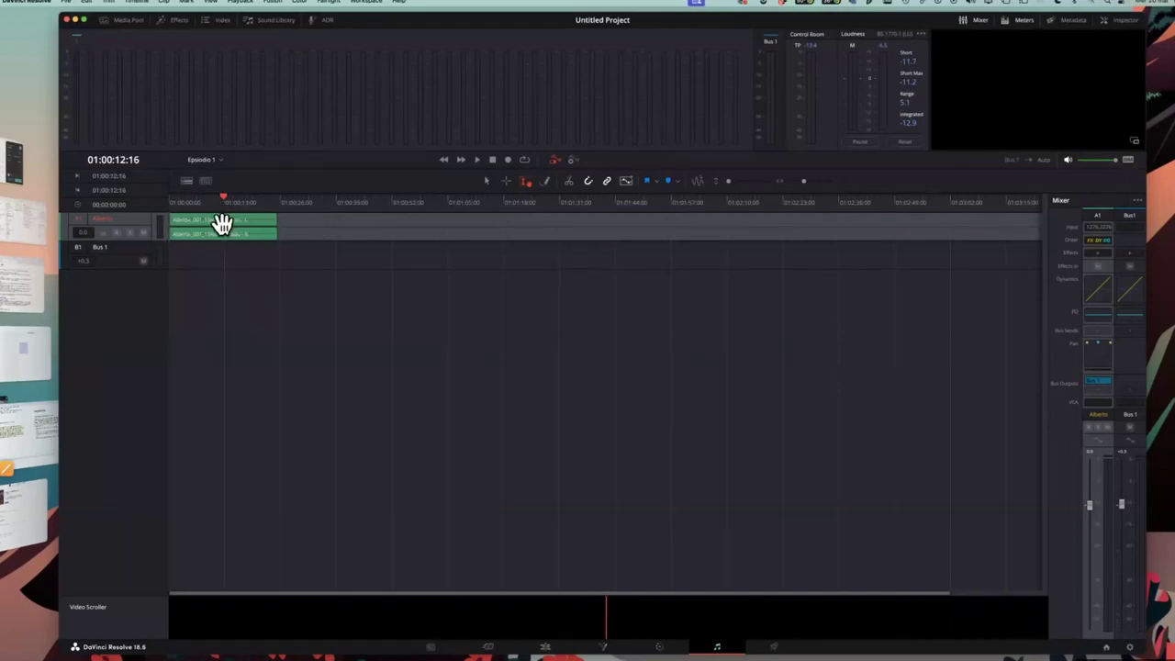
Open Clip Attributes for the recorded green clip on A1 to see its audio channels
right_click(223, 226)
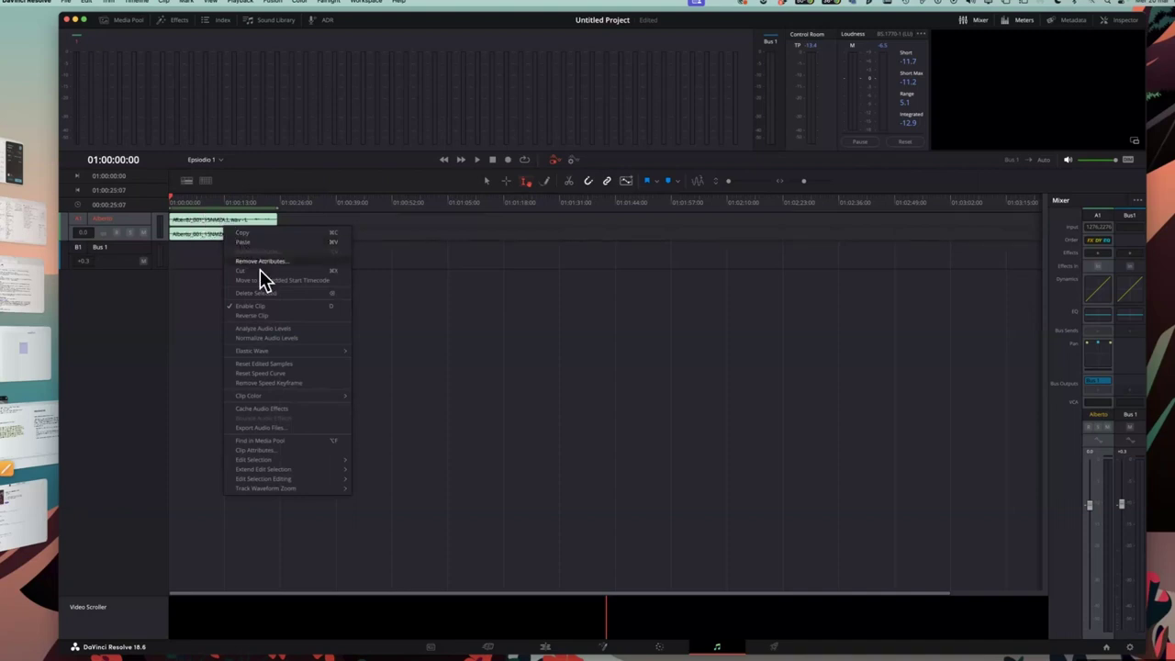
mouse_move(300, 464)
left_click(267, 451)
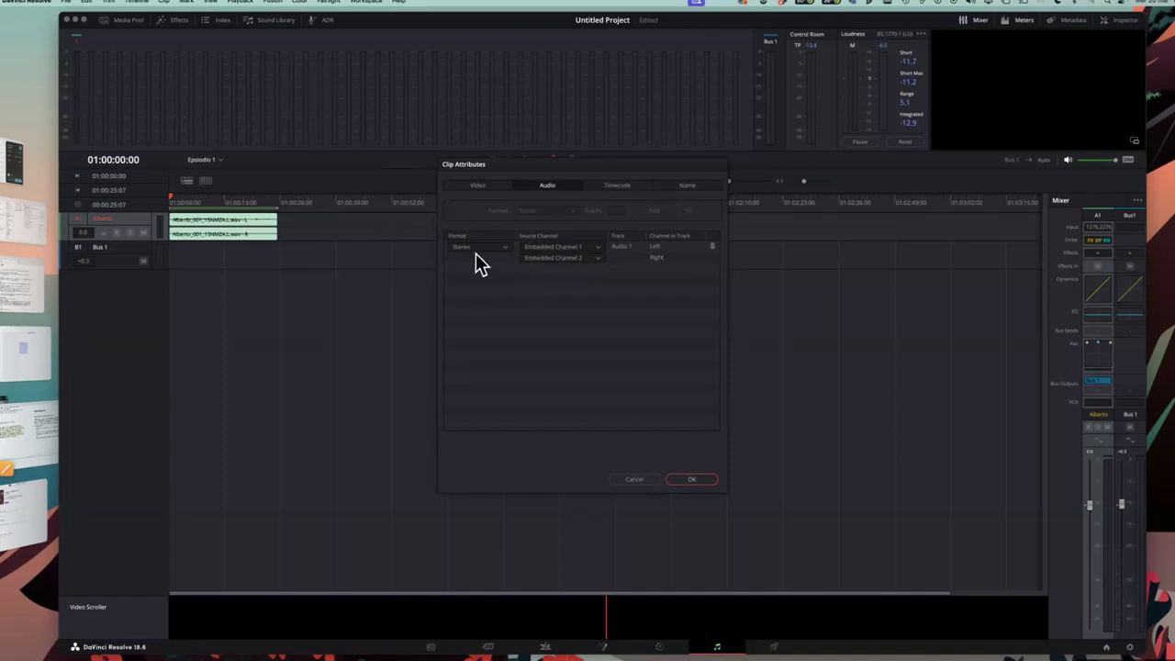
Set the clip's right channel source to Embedded Channel 1 and confirm with OK
left_click(580, 257)
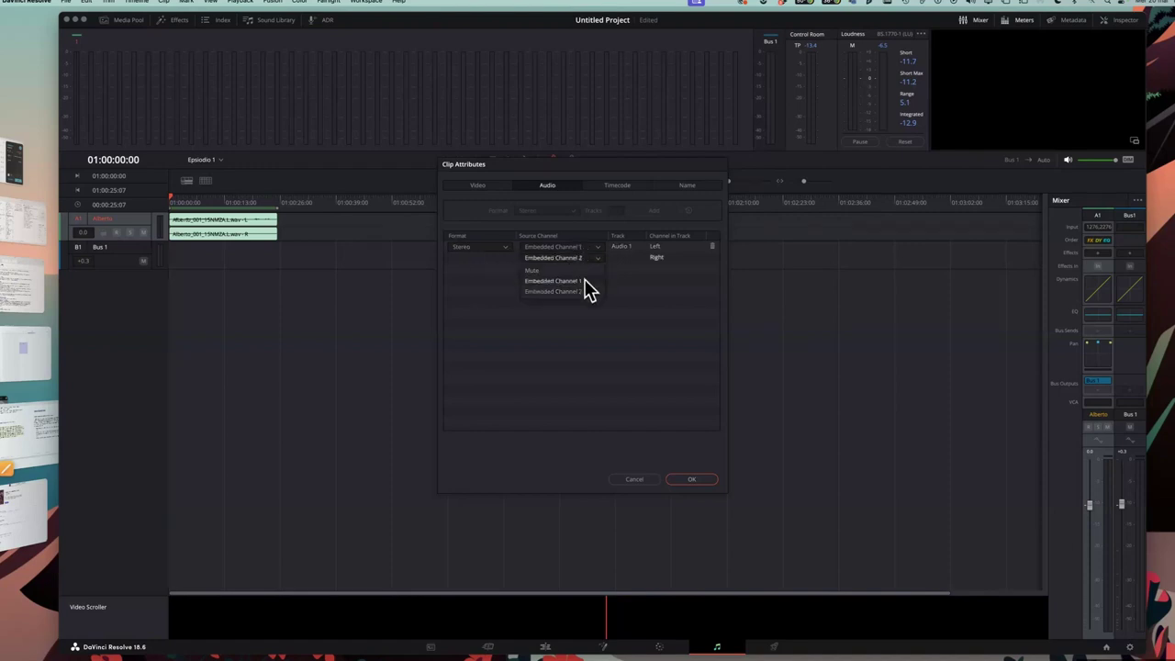
left_click(561, 259)
left_click(576, 260)
left_click(571, 281)
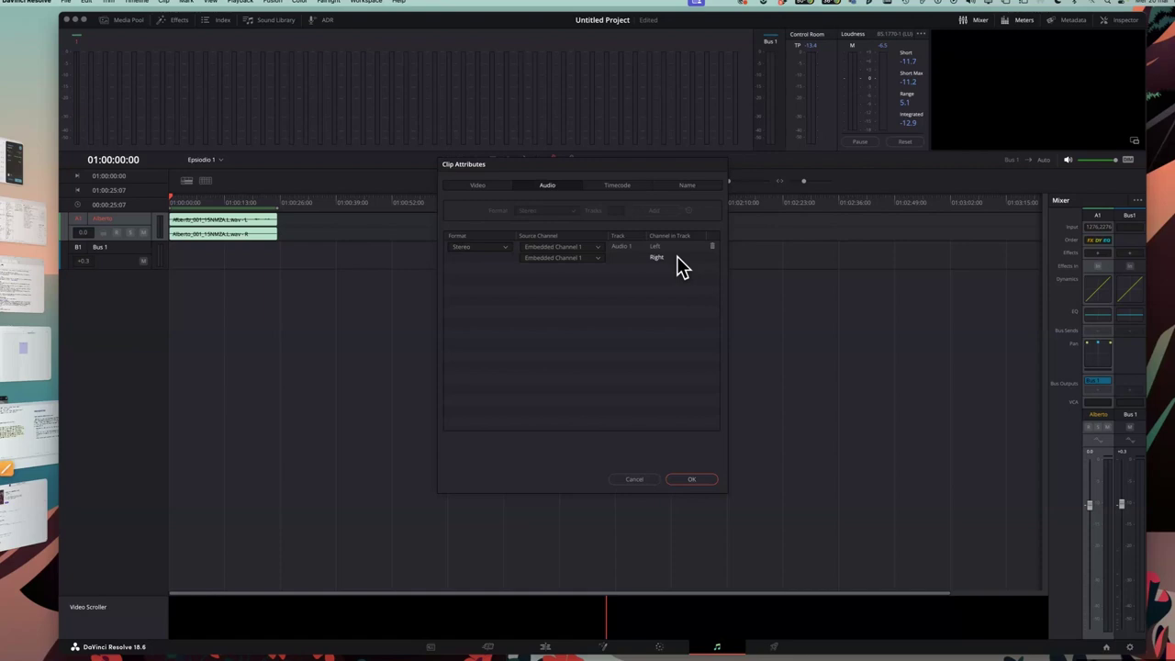
left_click_drag(633, 167, 653, 181)
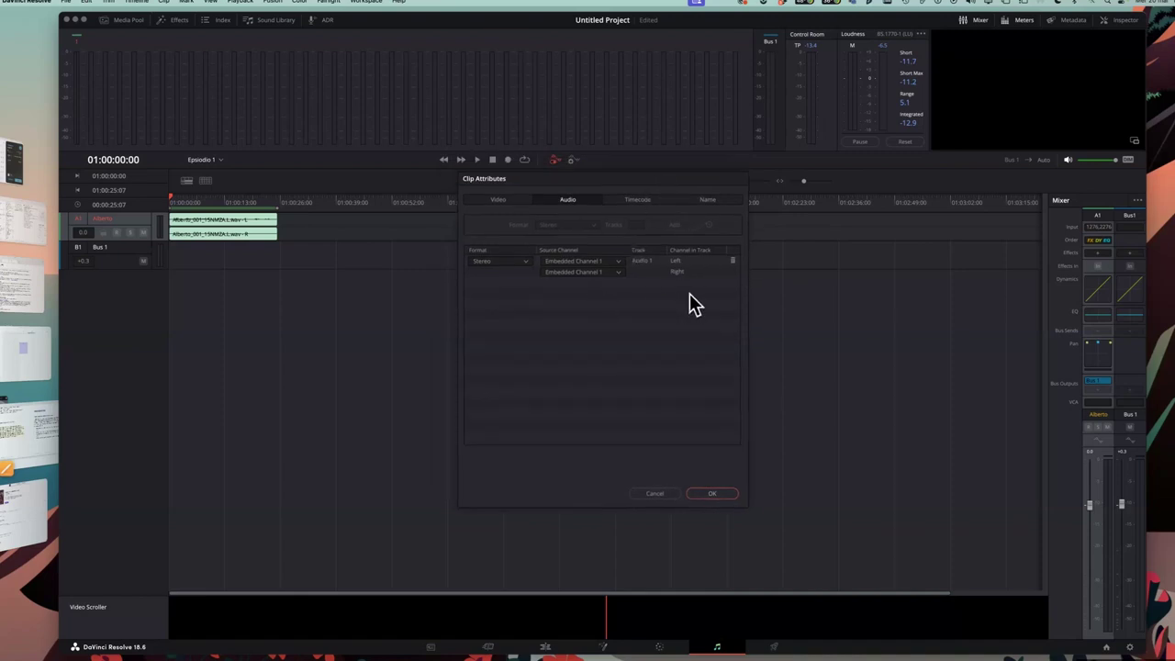
left_click(712, 496)
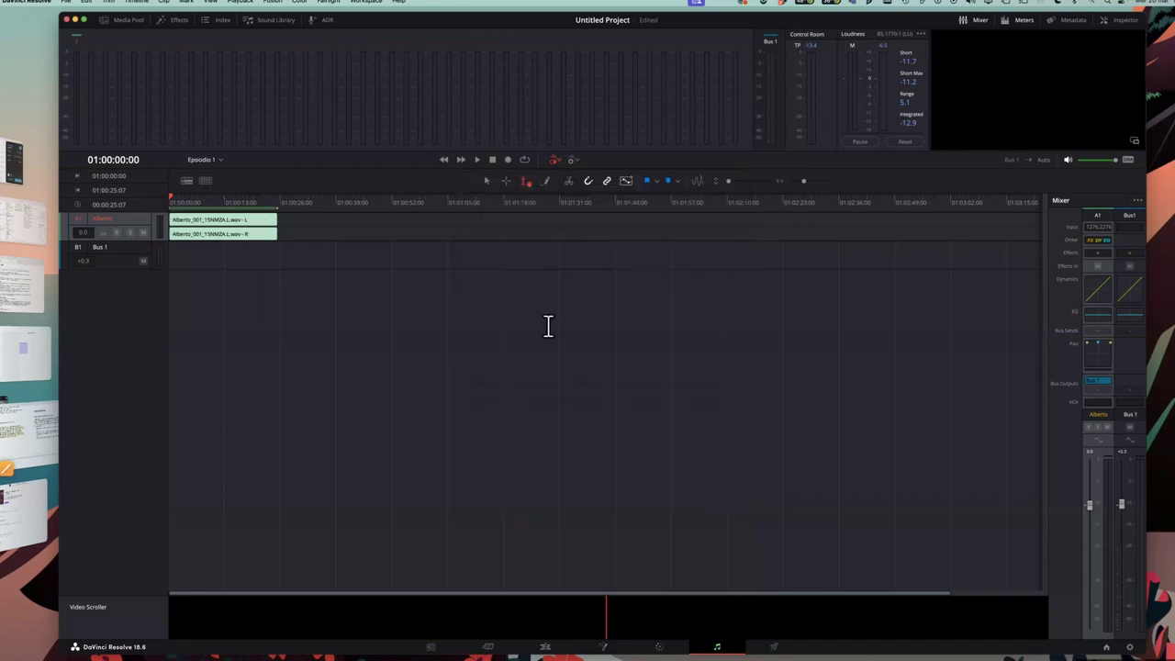
Reopen Clip Attributes to verify the right channel still uses Embedded Channel 1, then close it
right_click(229, 223)
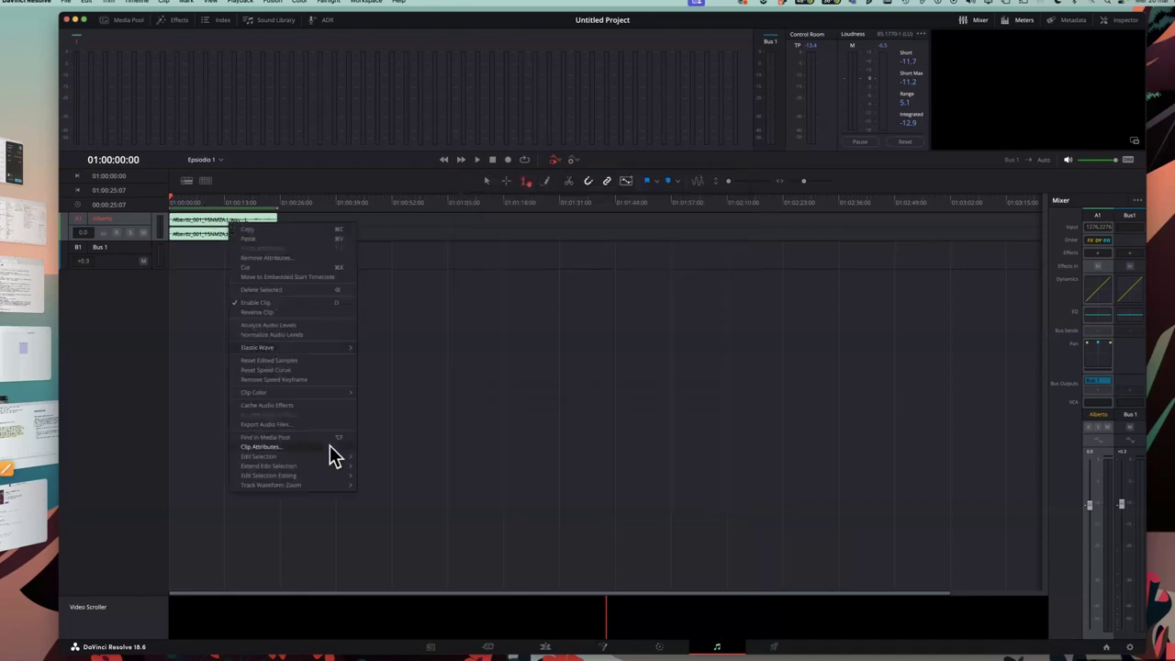
left_click(266, 447)
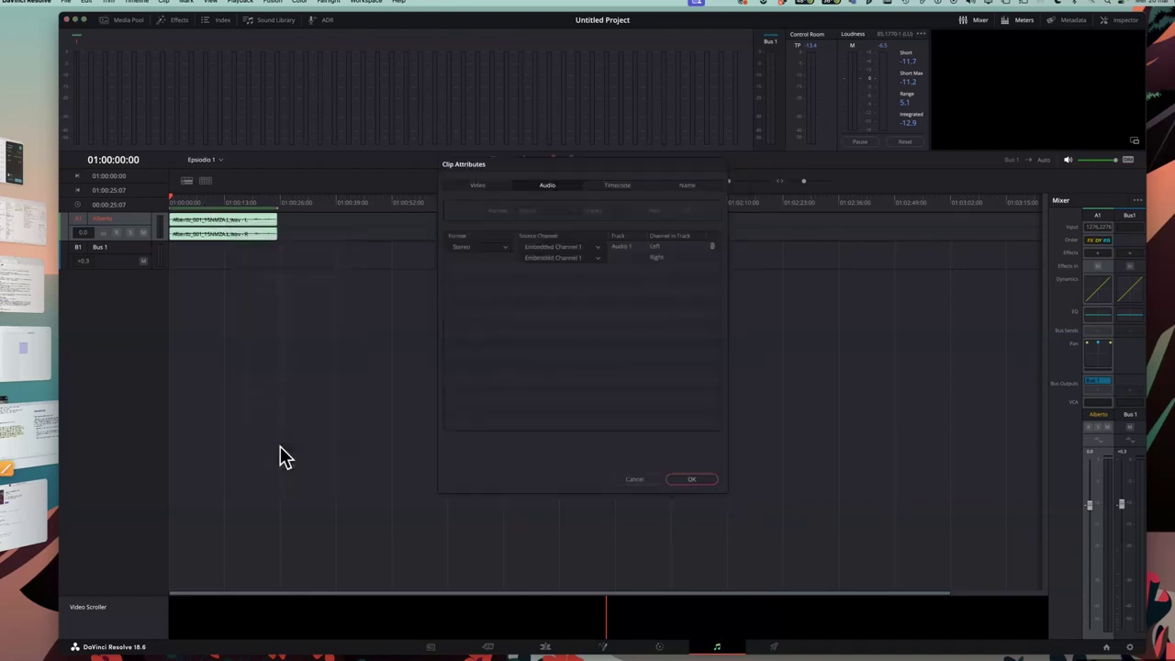
left_click(577, 257)
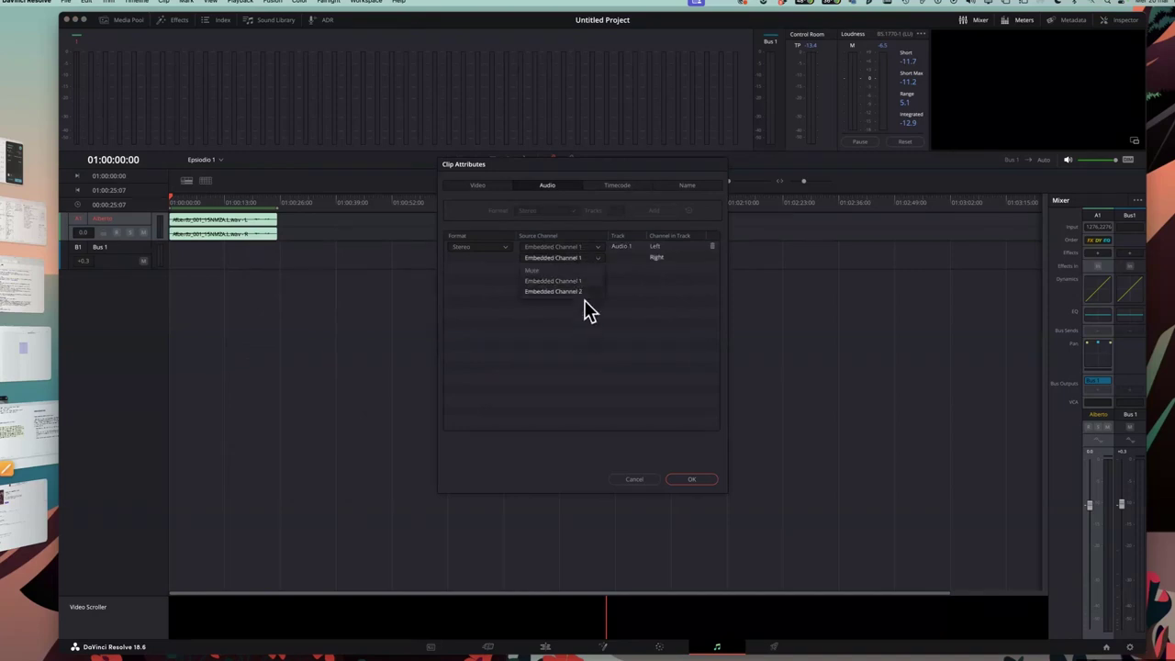
left_click(594, 257)
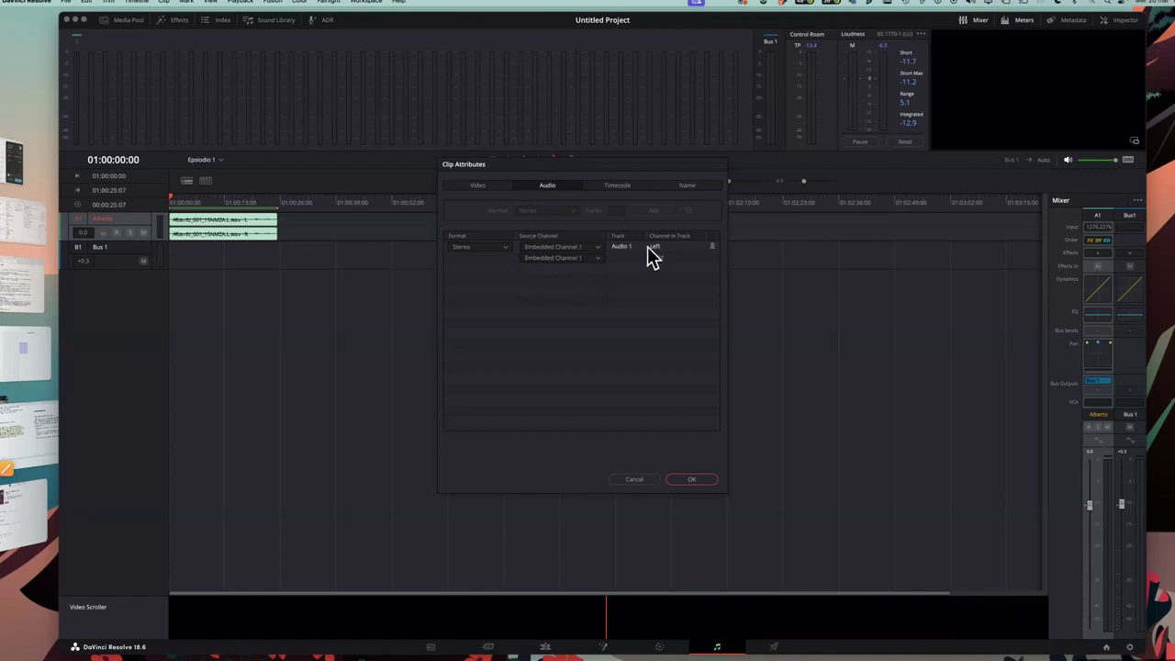
left_click(683, 481)
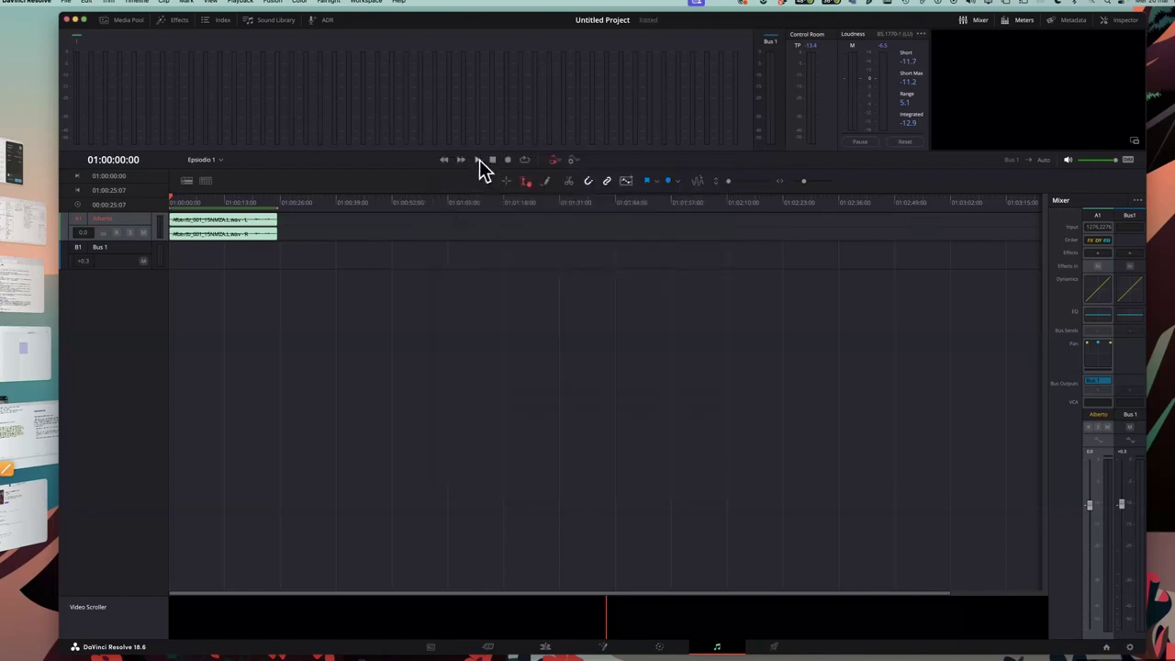
Preview the voice clip, then normalize it to a -6.0 dBFS sample peak
left_click(479, 160)
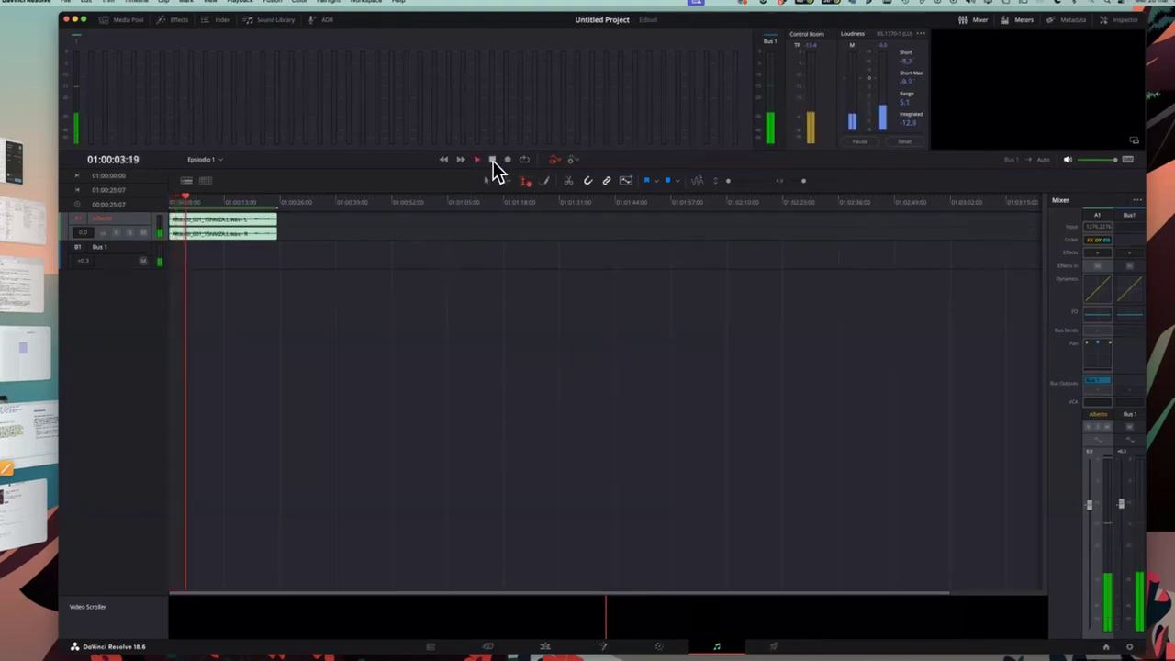
left_click(493, 161)
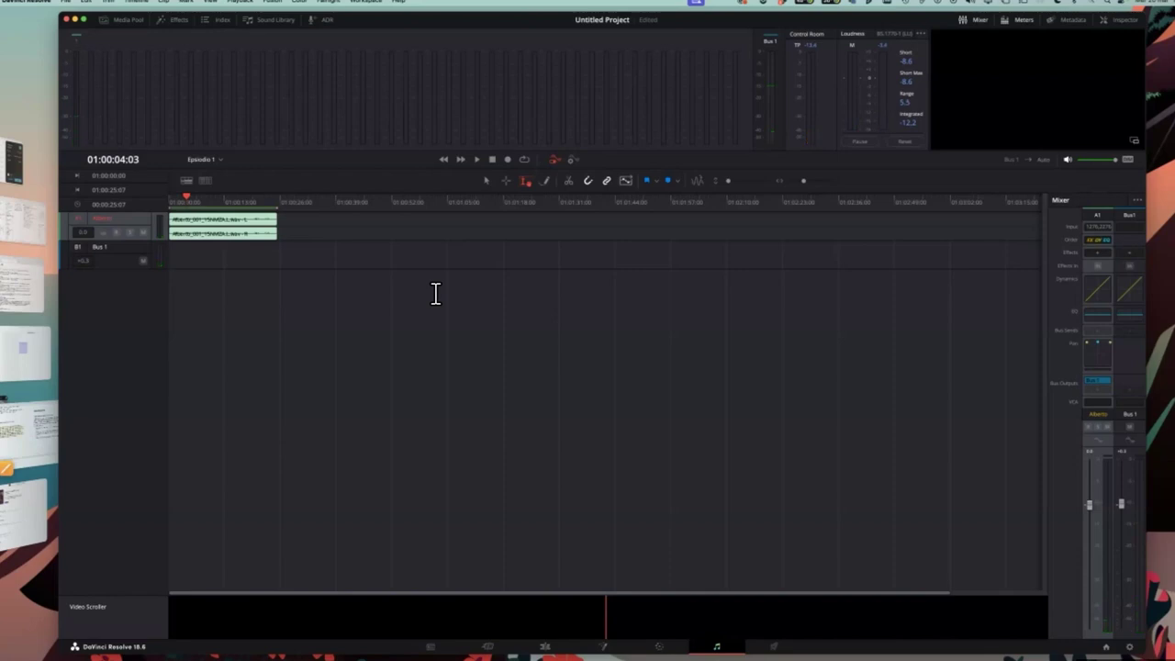
right_click(241, 224)
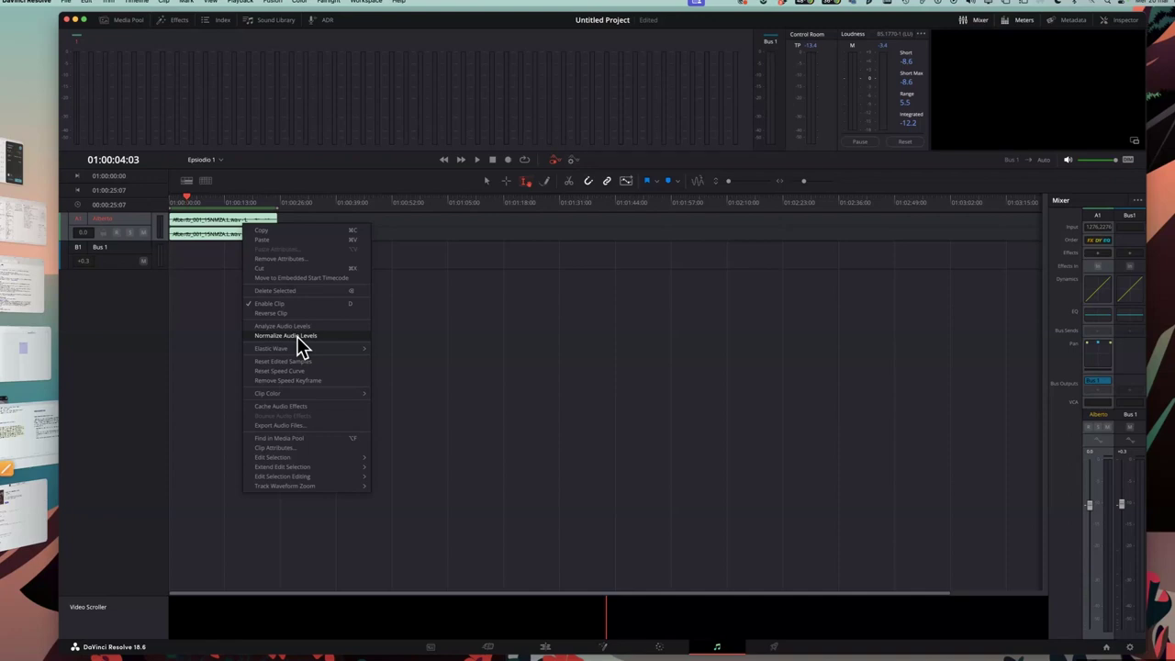
left_click(296, 336)
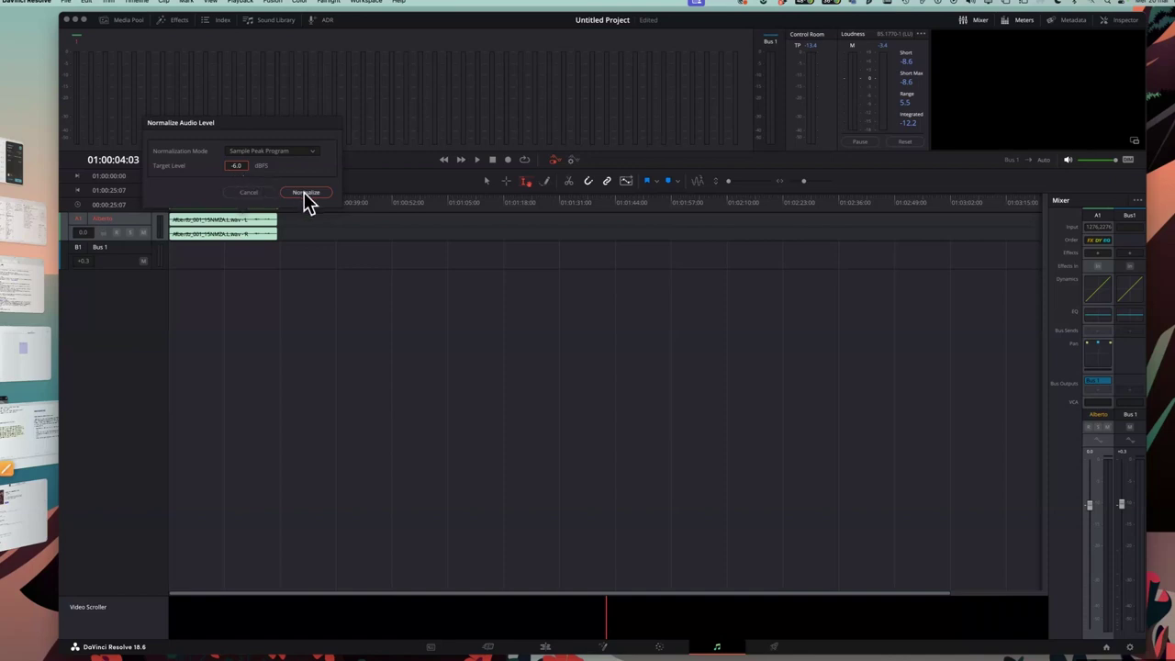
left_click(304, 191)
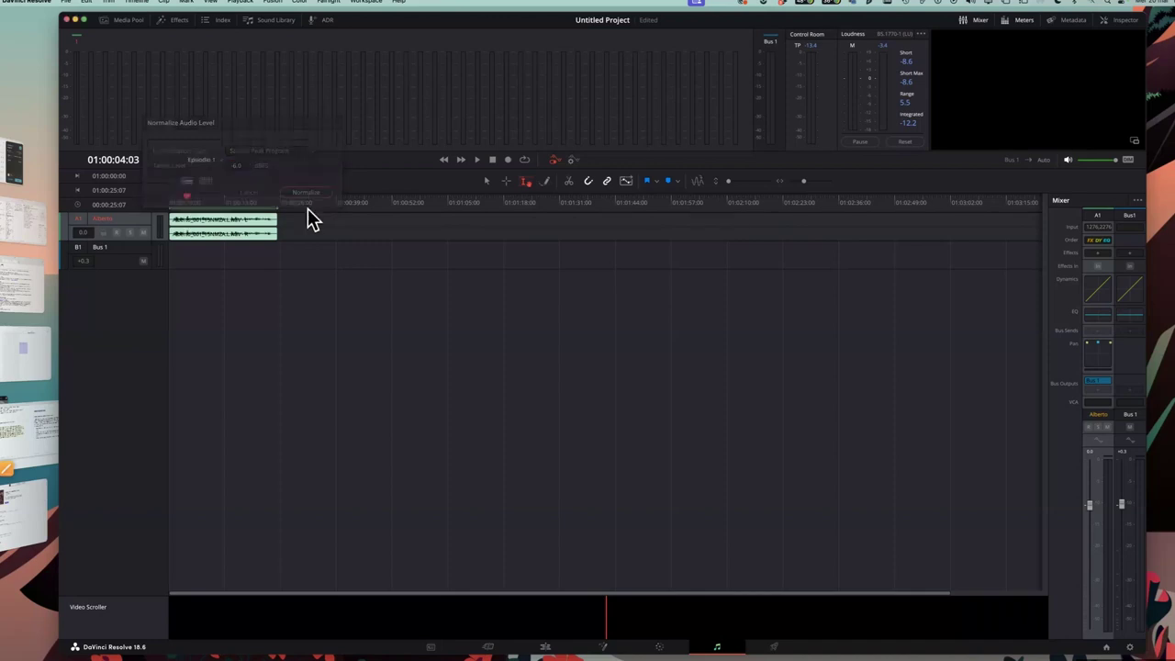
Play the clip from the start and lower the A1 fader to about -3.9 dB
left_click(477, 160)
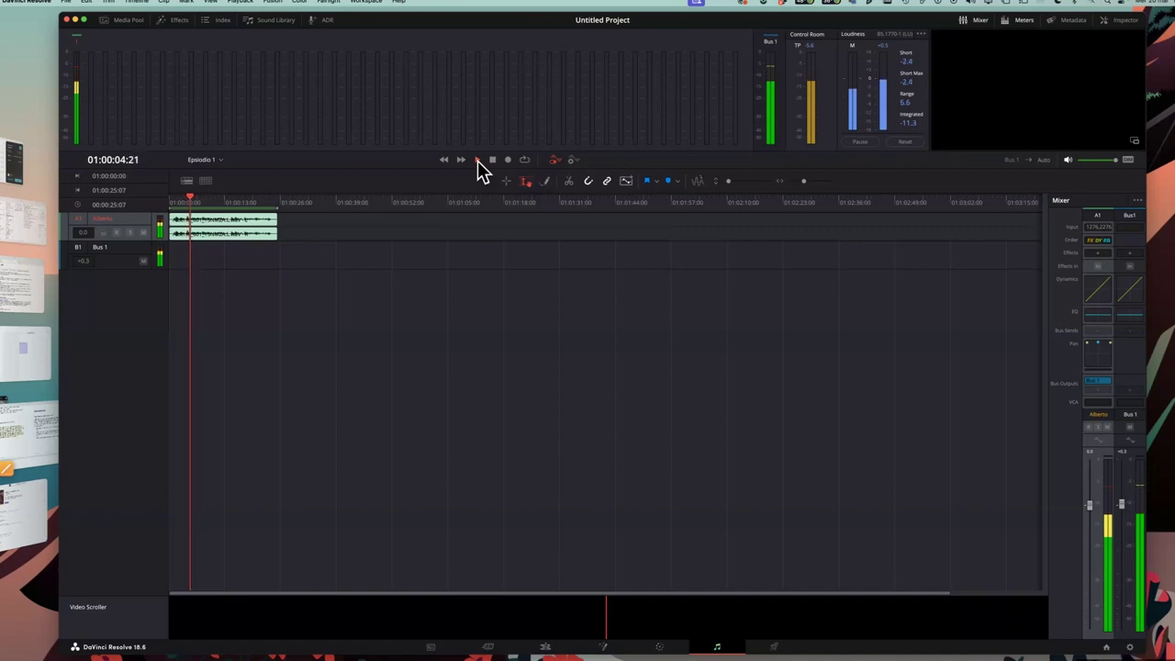
left_click(491, 161)
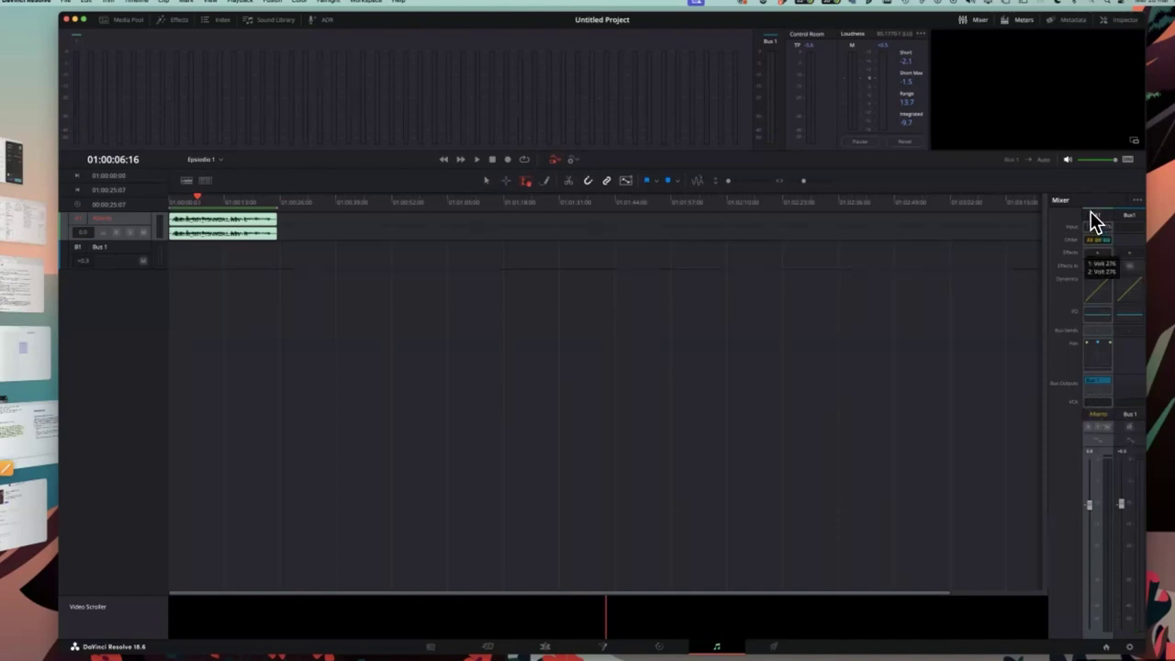
left_click(170, 198)
left_click(476, 159)
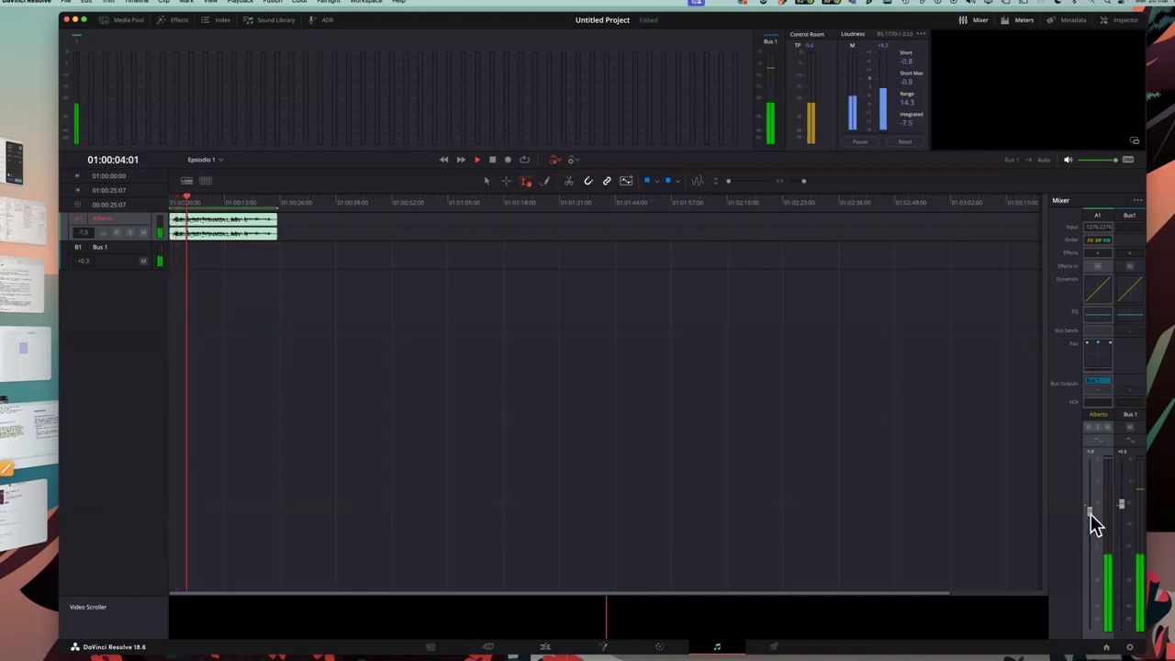
left_click_drag(1090, 514, 1090, 524)
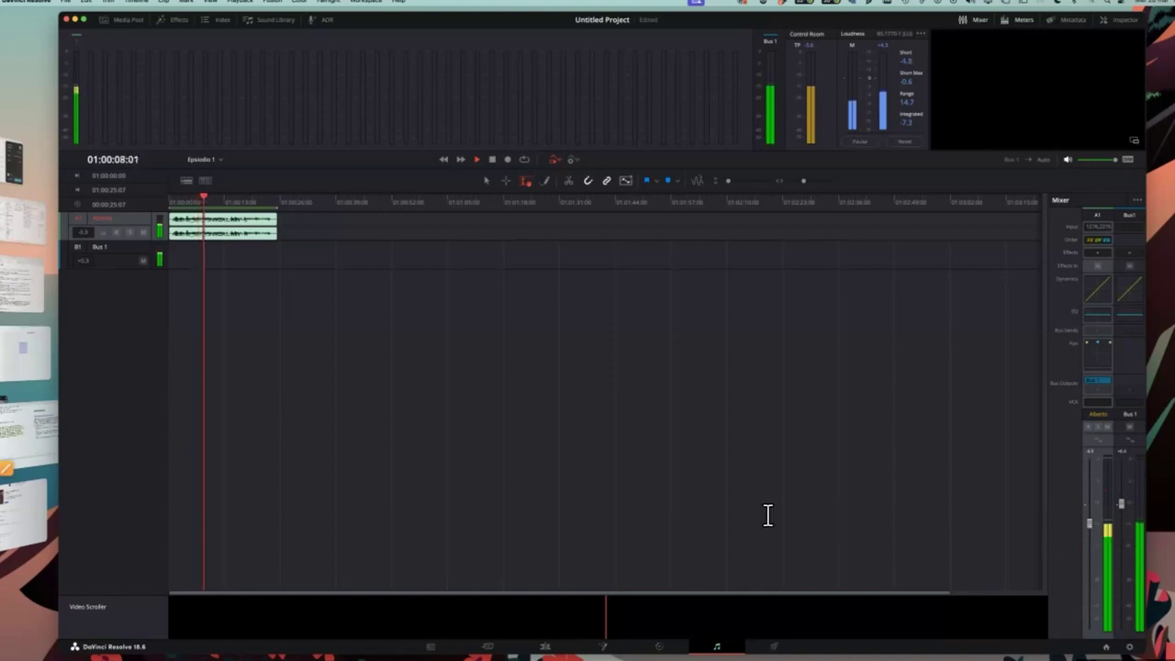
left_click(493, 159)
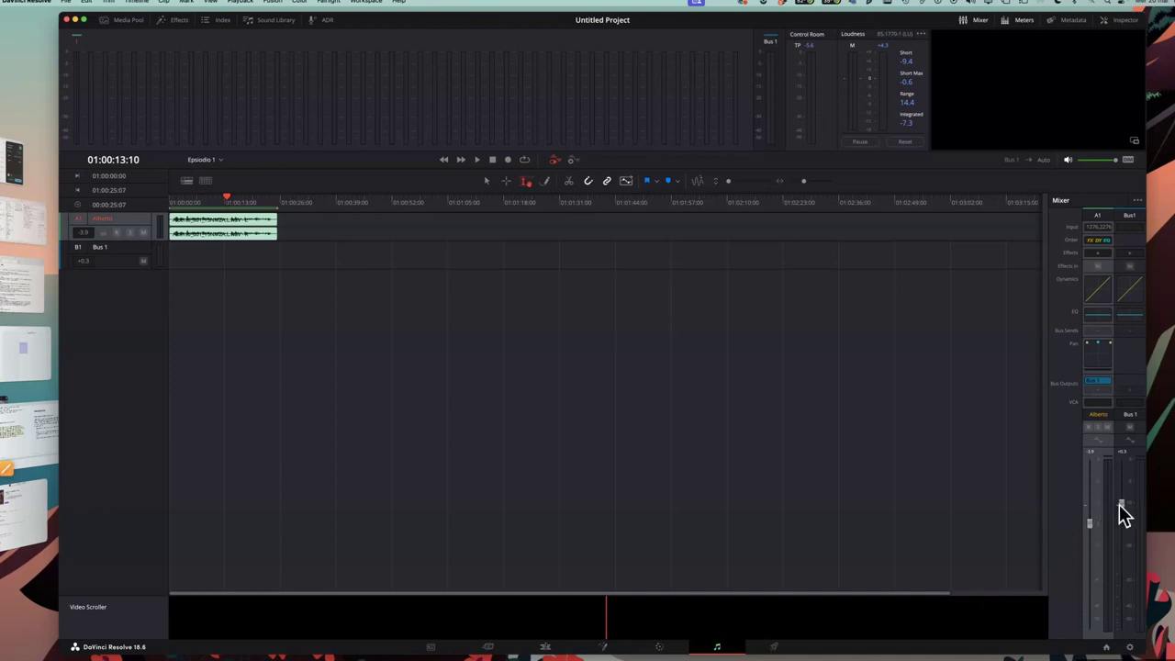
Reset Bus 1 to 0.0, raise it to about +1.2 dB, then go to the Edit page
double_click(1122, 510)
left_click(199, 200)
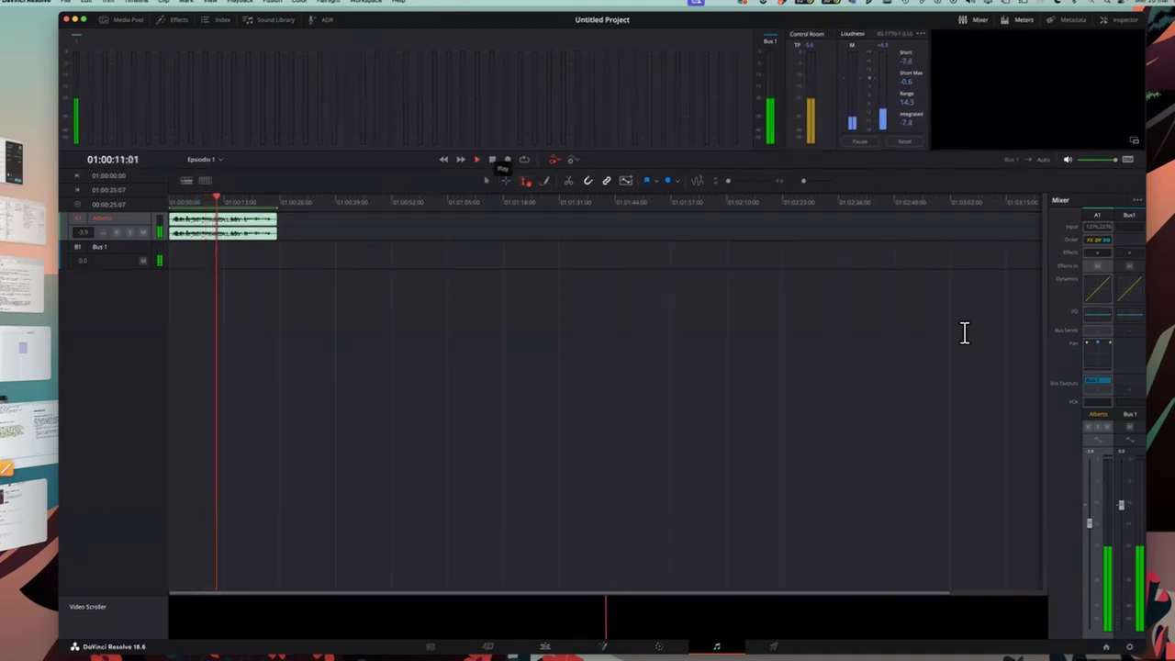
left_click_drag(1121, 505, 1123, 497)
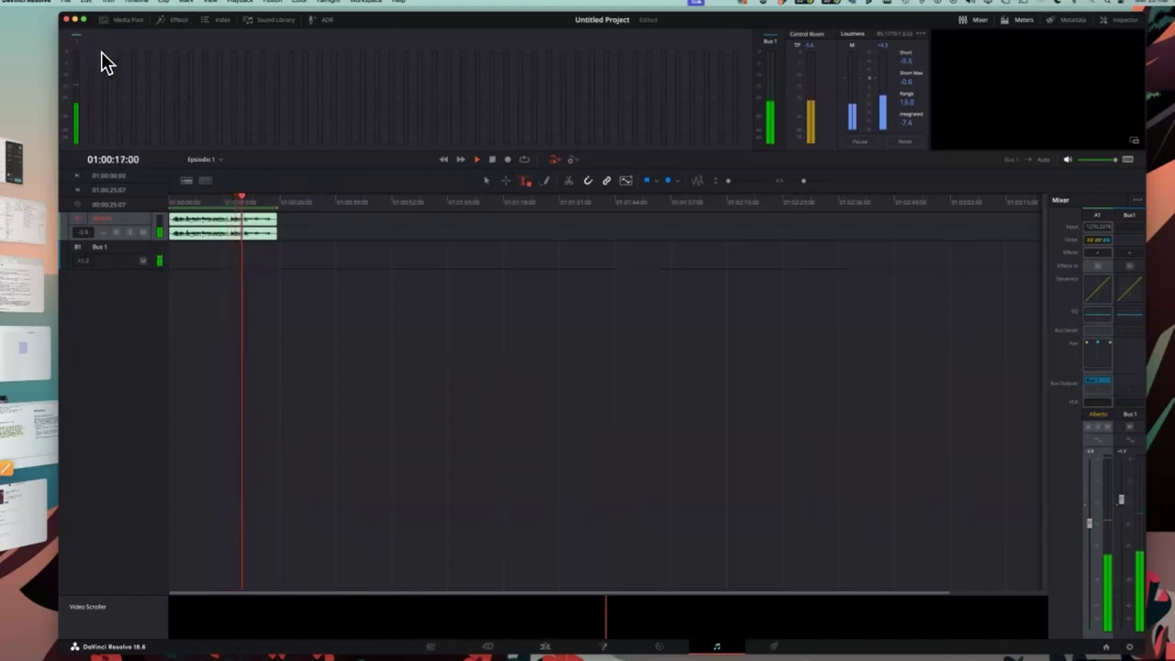
left_click(493, 160)
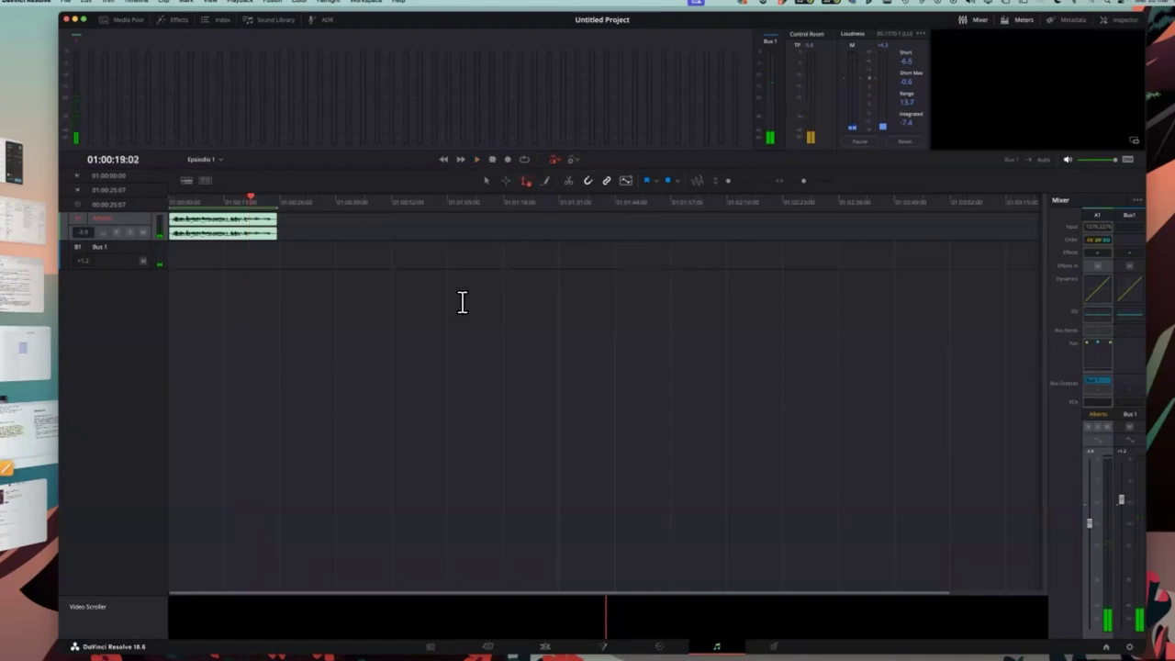
left_click(545, 647)
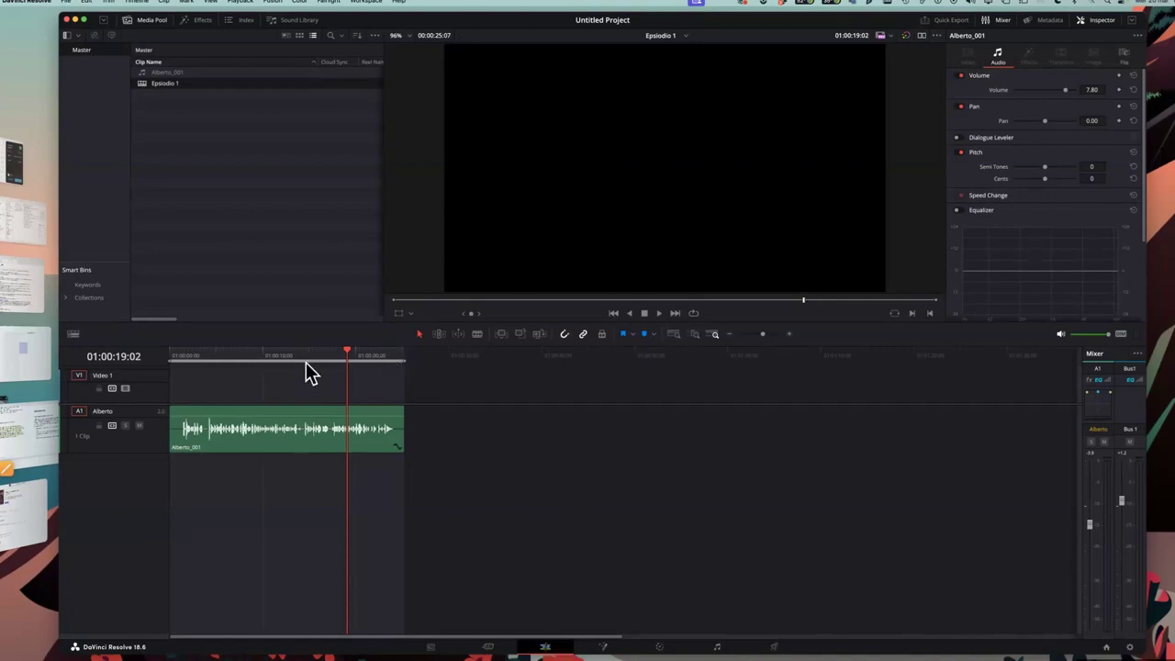
Move the playhead to about 9 seconds and clear the In and Out marks from the Mark menu
left_click_drag(171, 360, 347, 367)
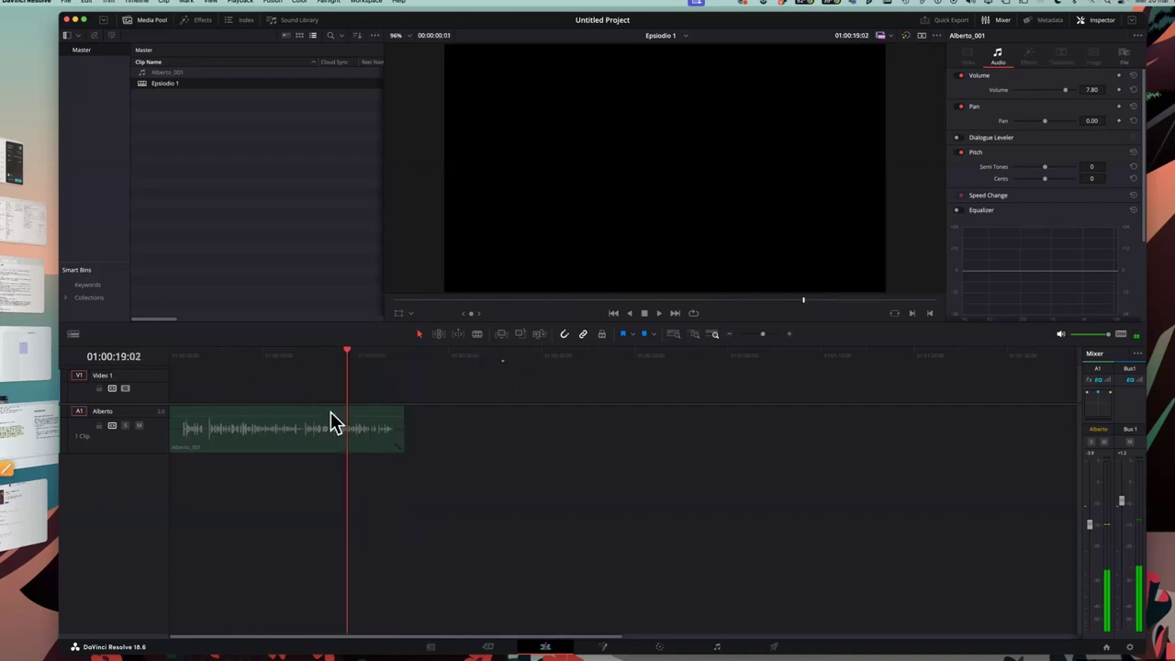
left_click(259, 357)
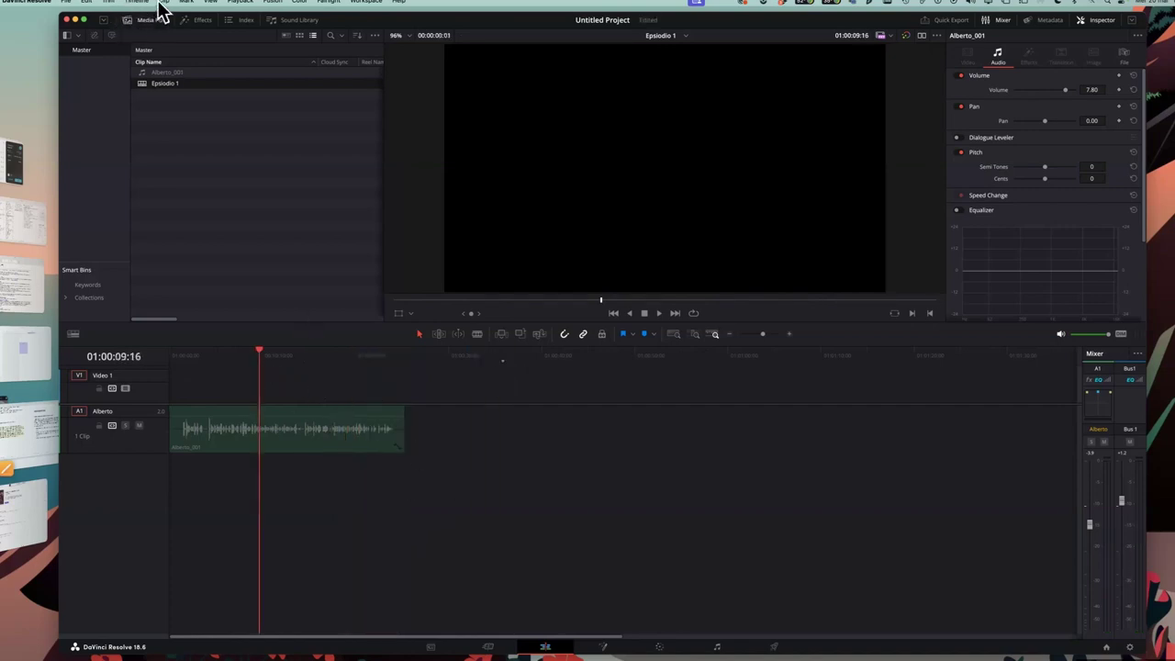
left_click(188, 4)
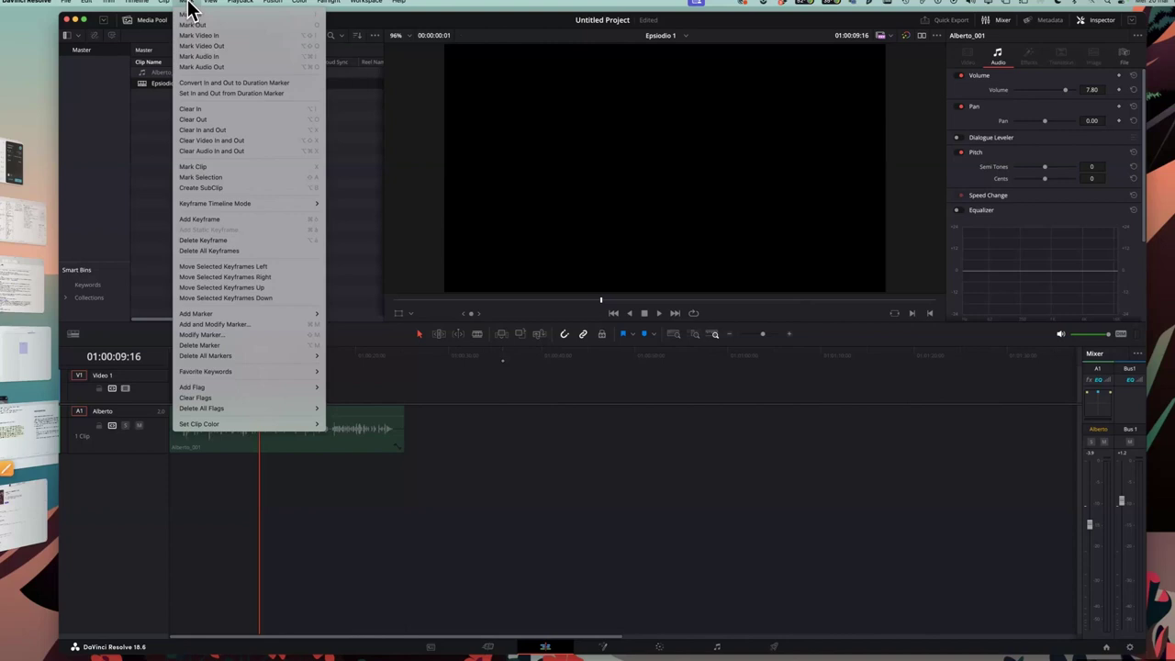
left_click(214, 133)
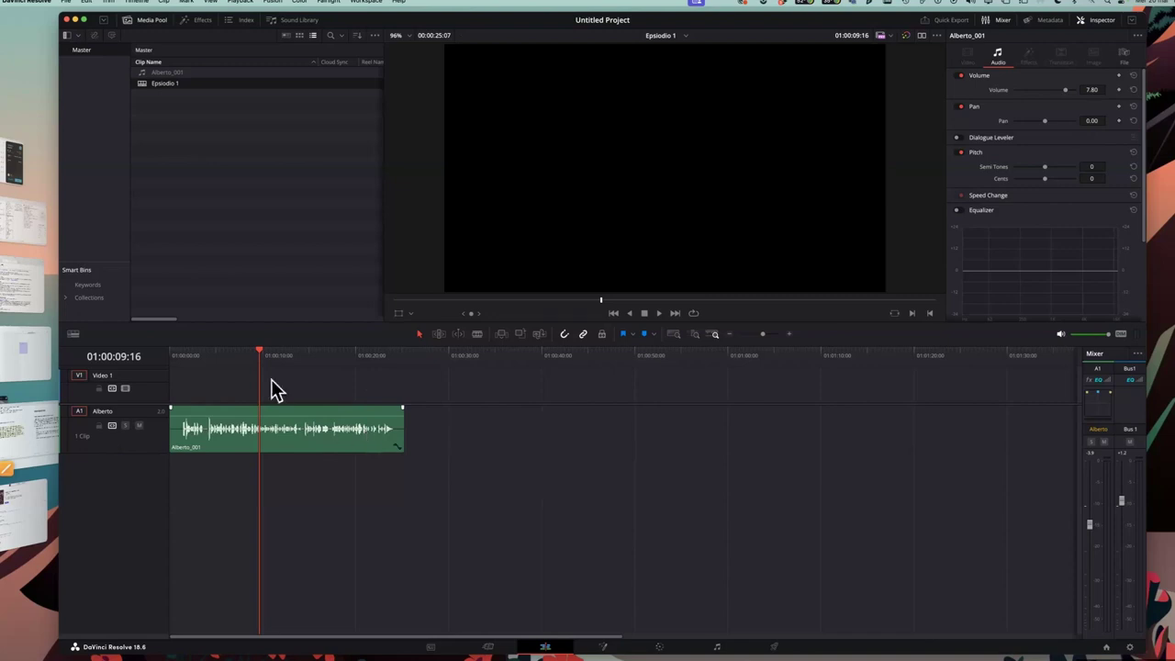
Blade the voice clip at 01:00:14:07 and at two later points, making four pieces
mouse_move(259, 352)
left_mouse_down()
mouse_move(192, 363)
mouse_move(257, 366)
left_mouse_up()
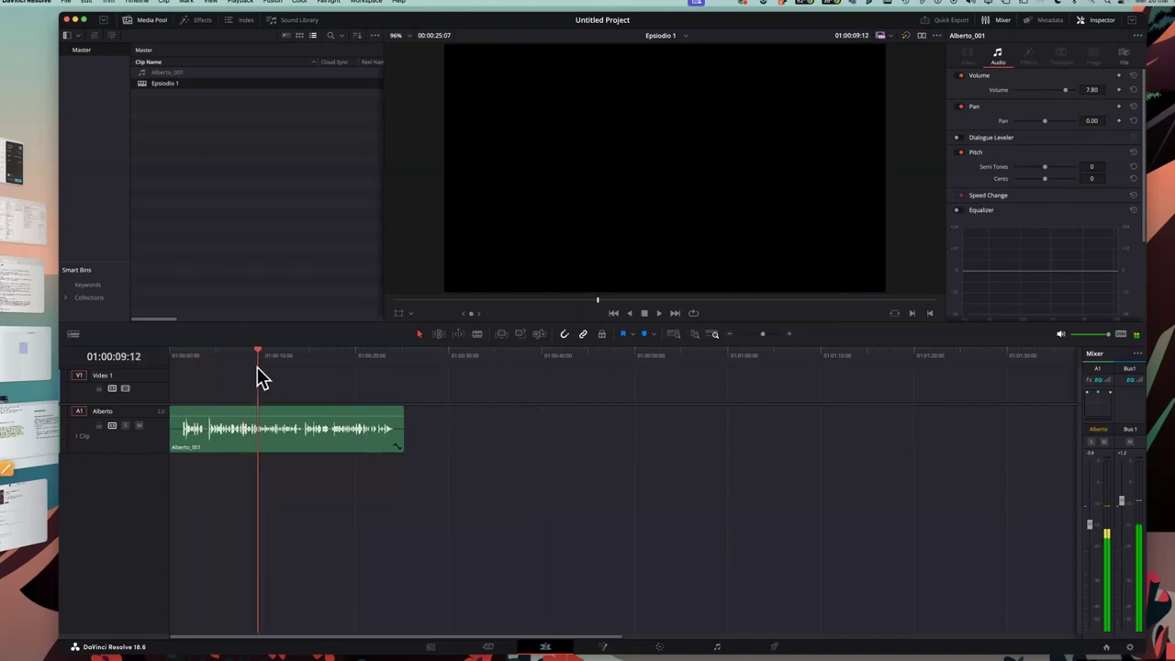
left_click_drag(322, 383, 302, 385)
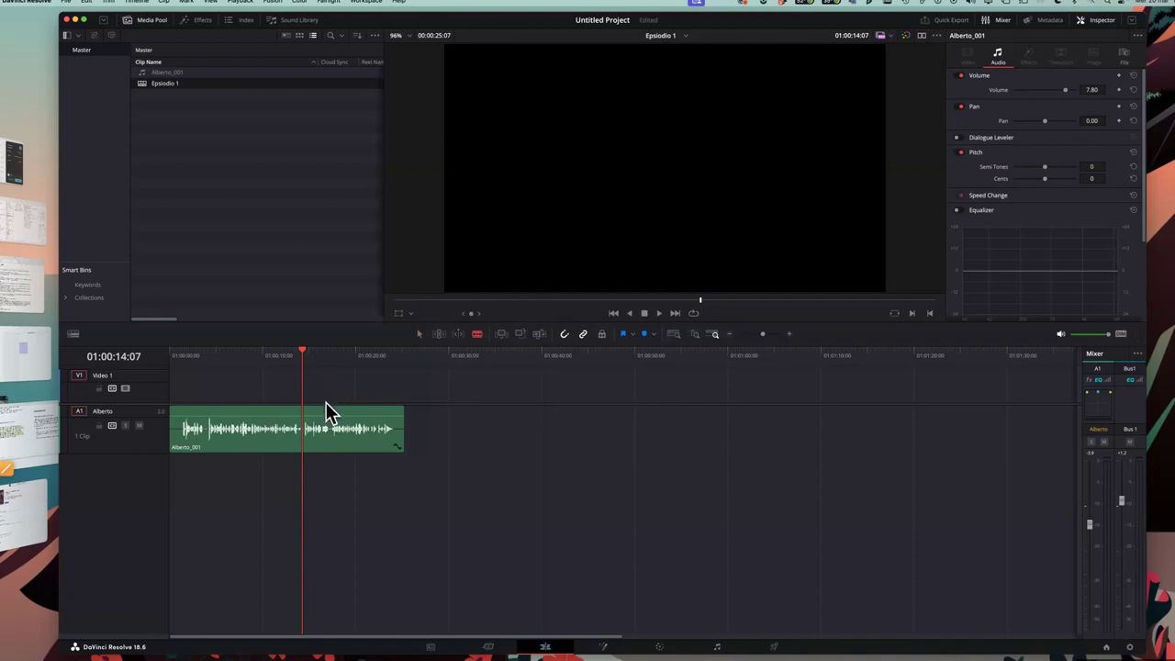
key("b")
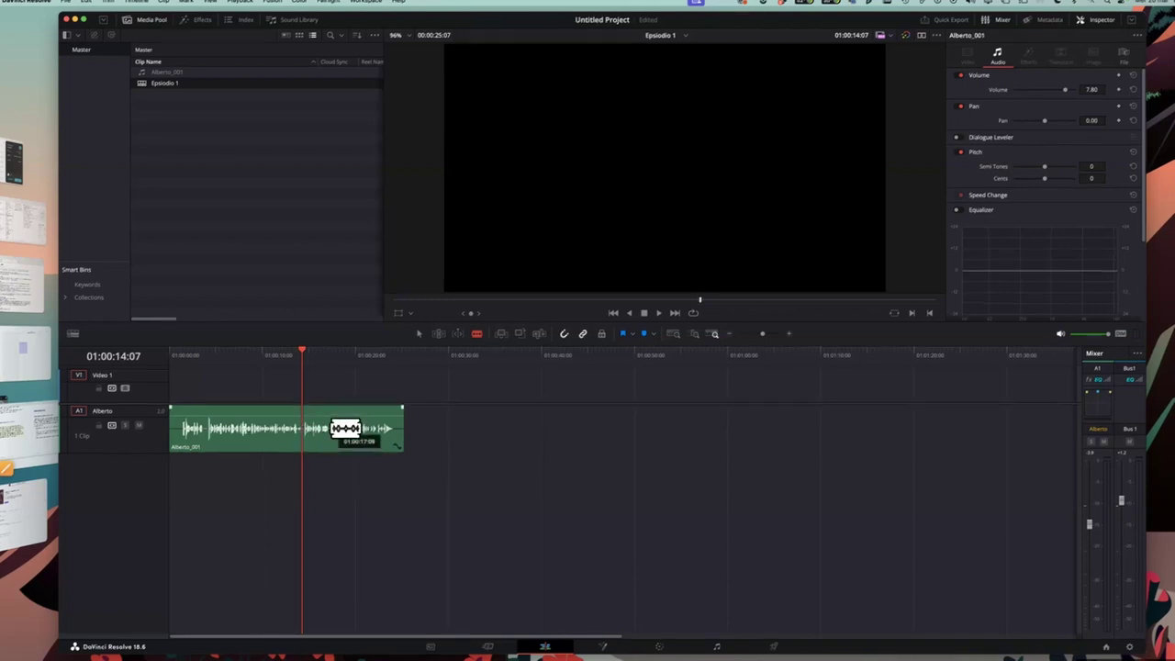
left_click(308, 428)
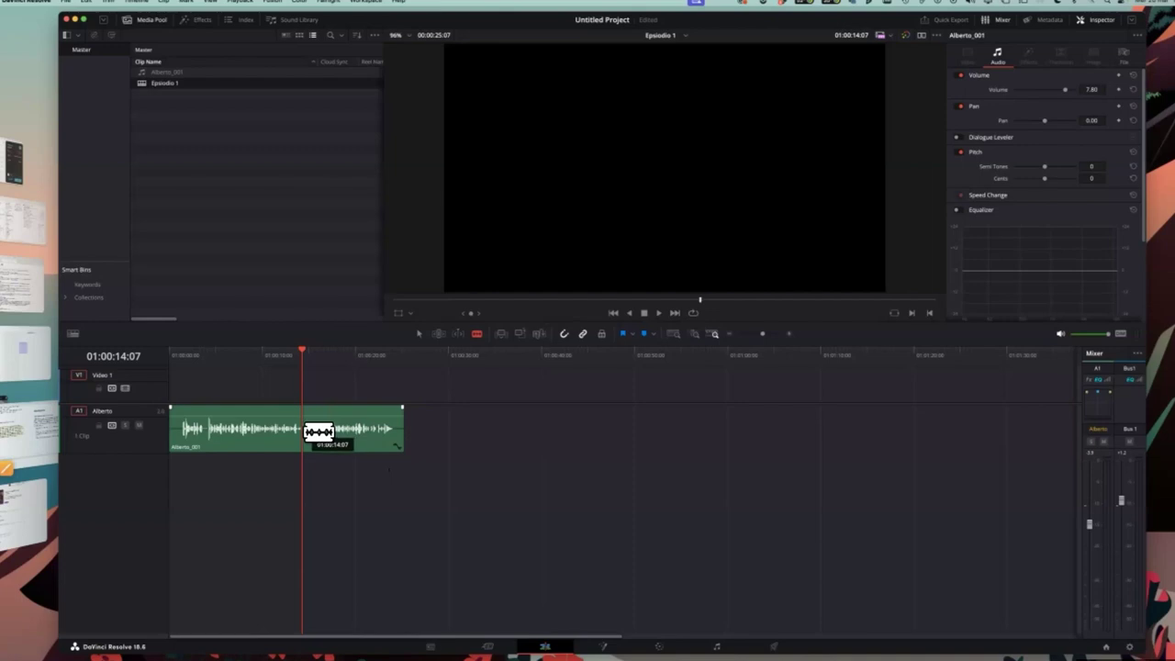
left_click(339, 429)
left_click(383, 429)
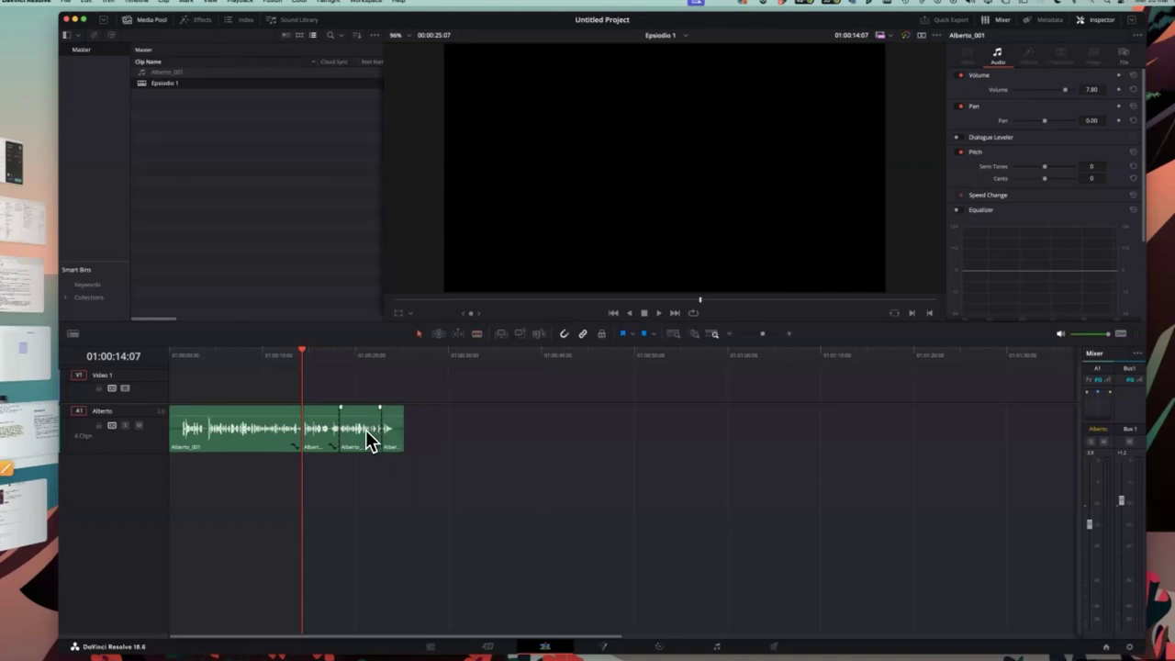
Drag the third voice clip right along A1, then back left beside the earlier clips
left_click(363, 438)
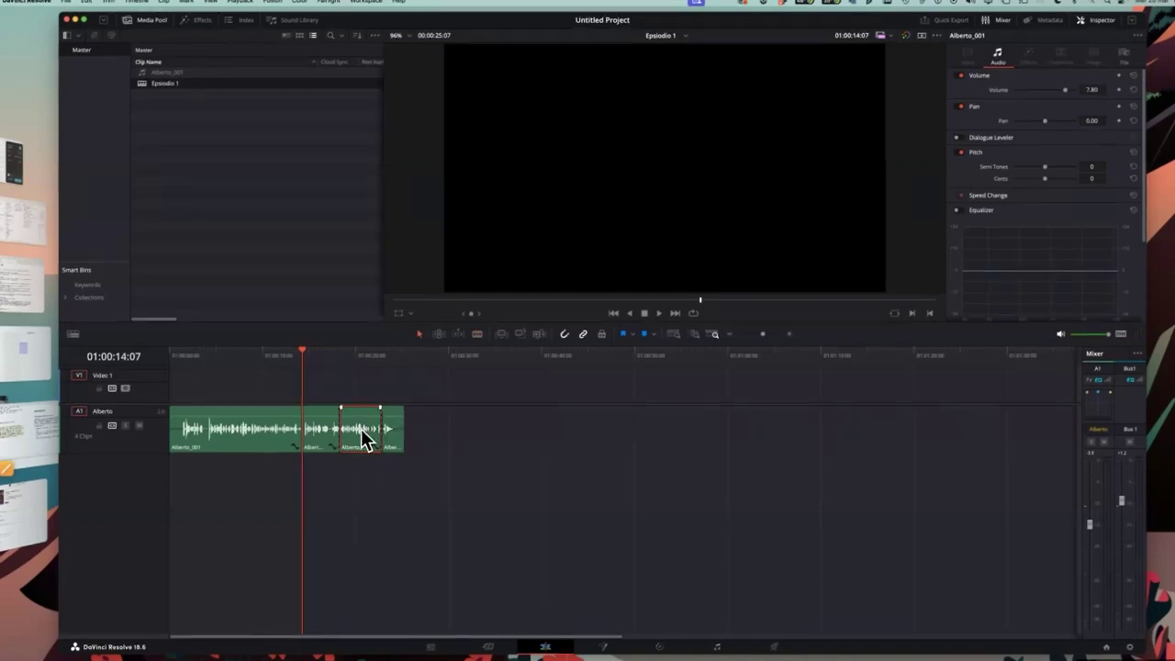
left_click_drag(362, 439, 465, 456)
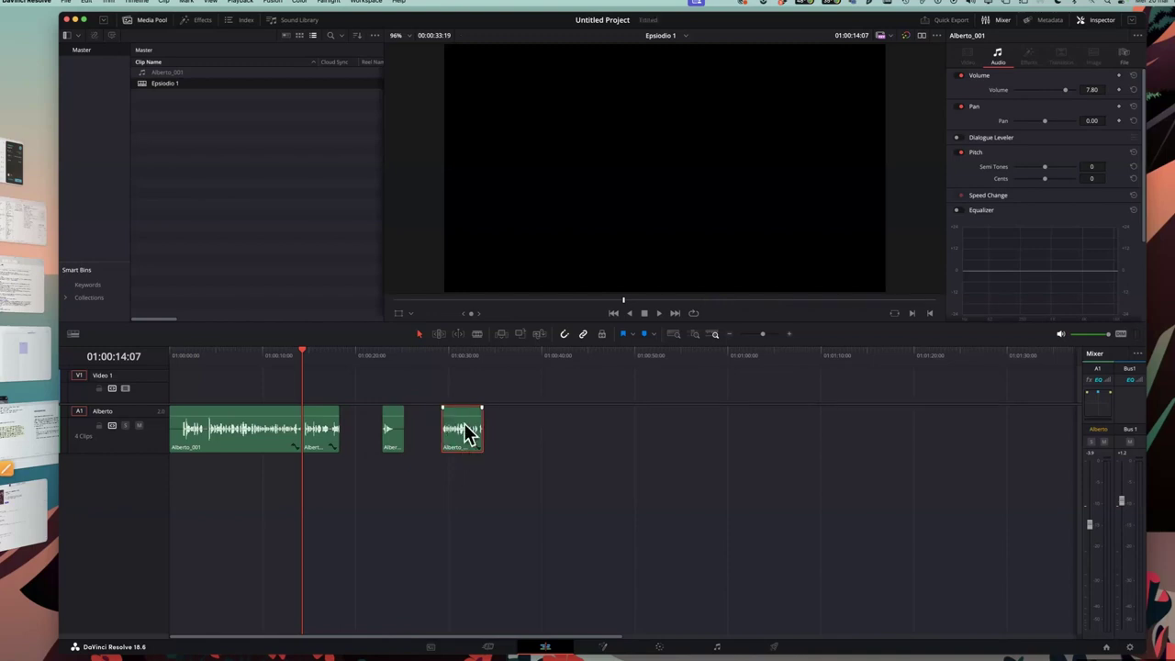
mouse_move(463, 433)
left_mouse_down()
mouse_move(315, 438)
mouse_move(273, 427)
mouse_move(433, 431)
mouse_move(339, 442)
mouse_move(355, 438)
left_mouse_up()
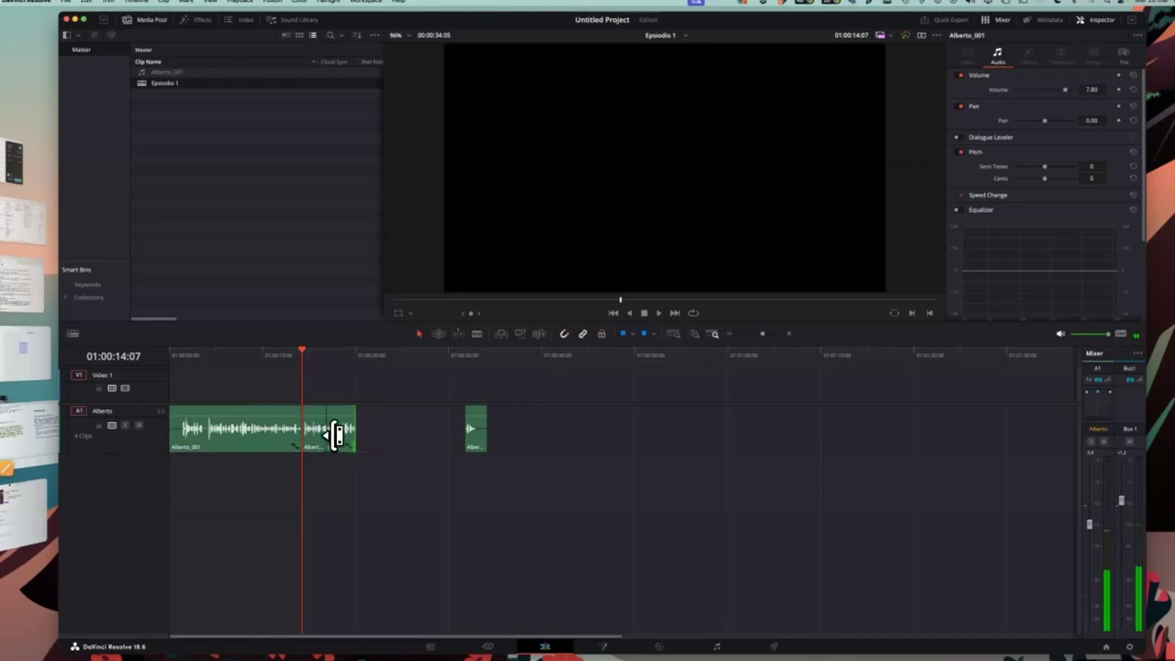
Undo a trial volume cut on the short clip, save, and slide it left against the others
left_click(335, 426)
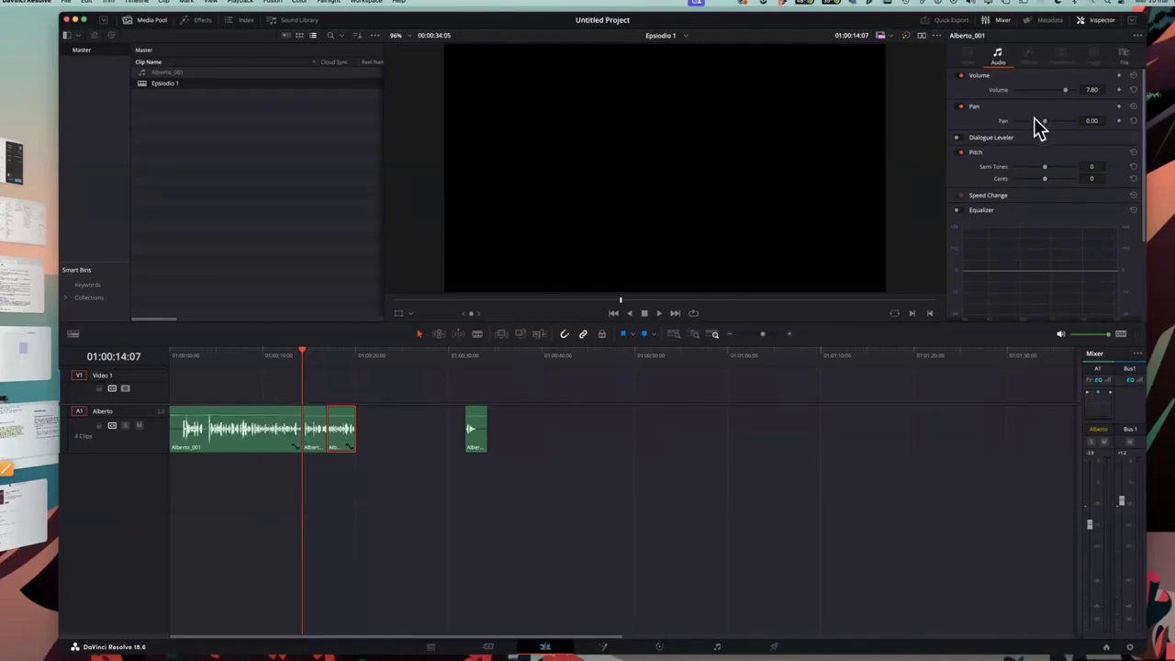
left_click_drag(1065, 90, 1051, 90)
key("super+z")
key("super+s")
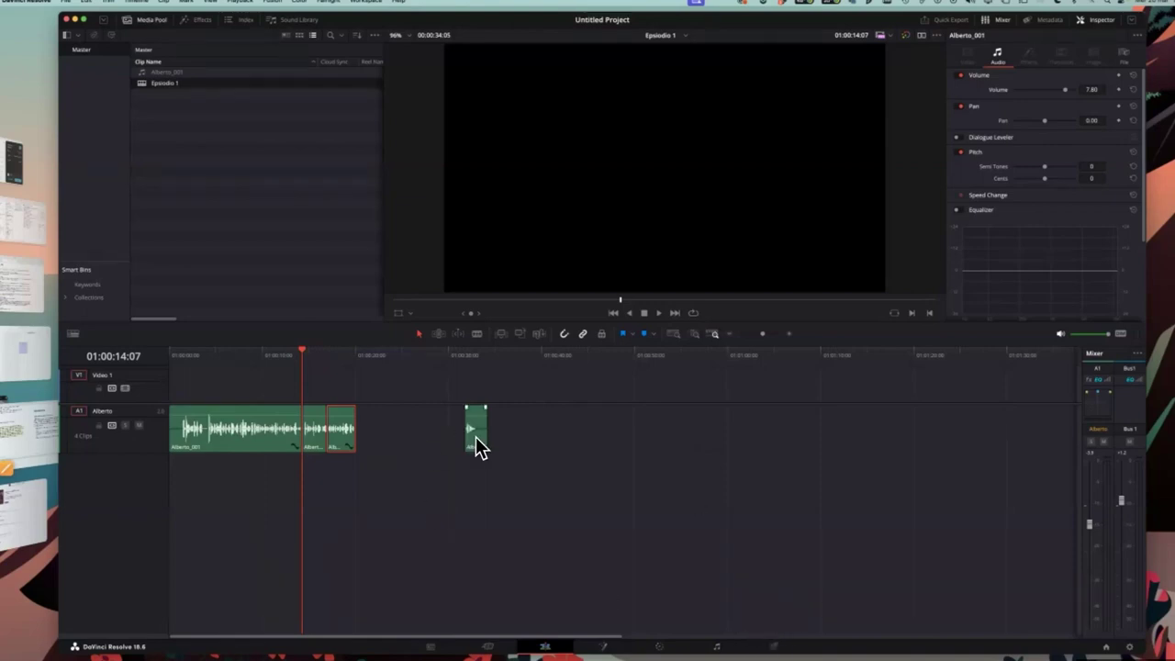
left_click_drag(475, 442, 365, 448)
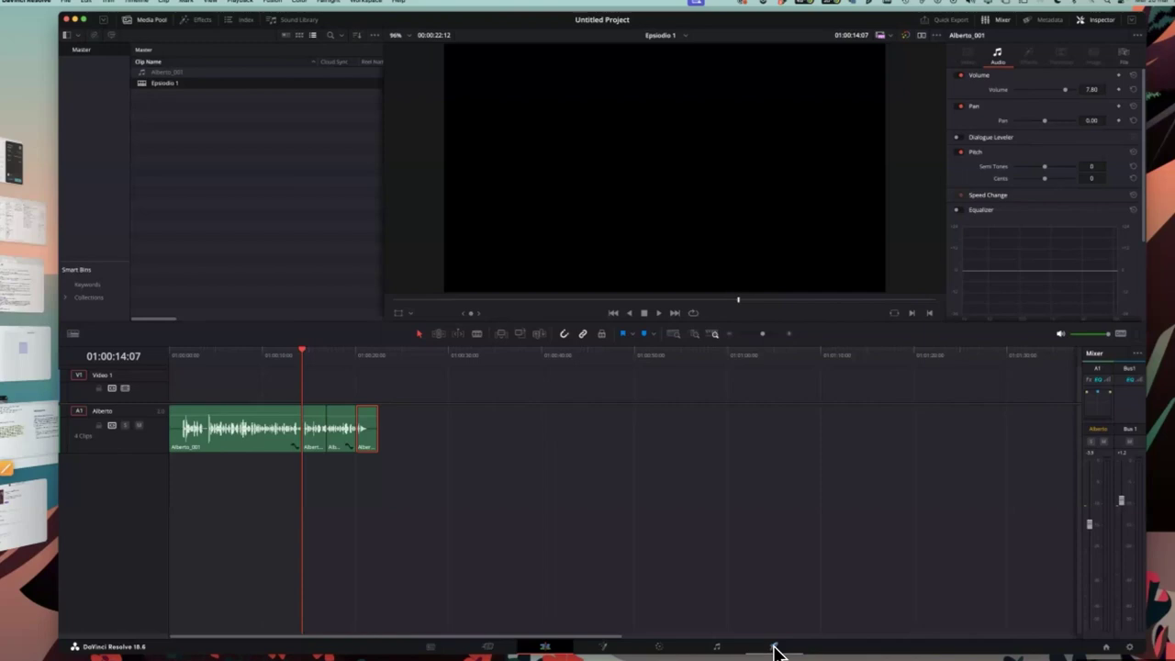
On the Deliver page, replace the output file name Untitled with 'Prova corso 56'
left_click(775, 648)
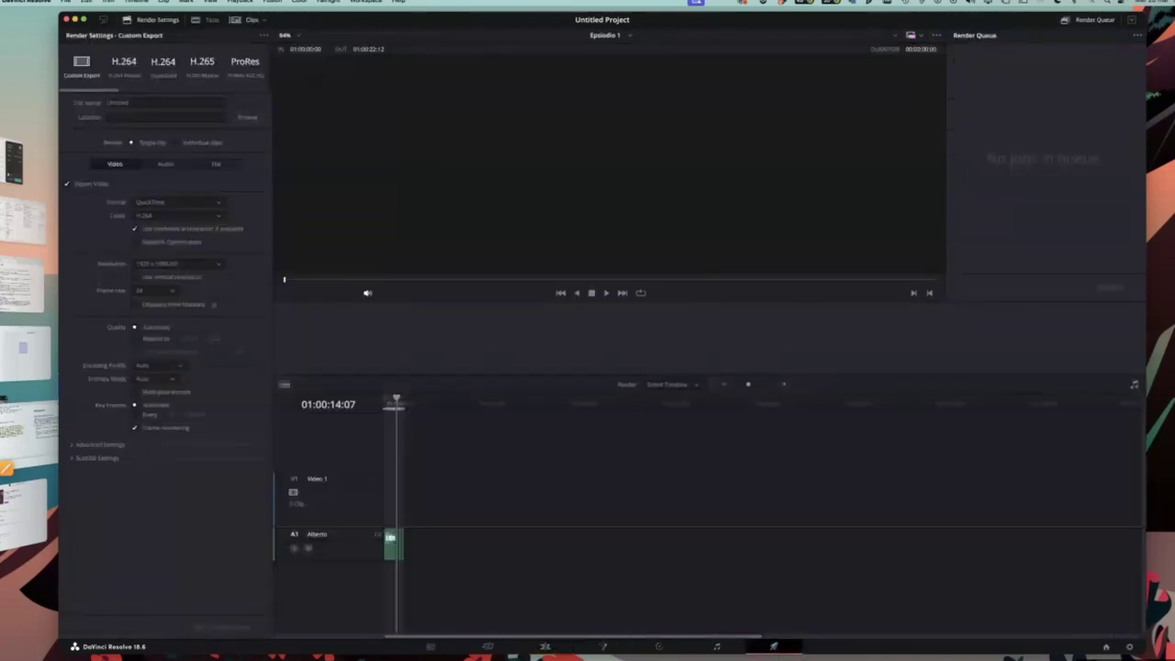
left_click(140, 103)
left_click_drag(141, 103, 70, 102)
type("Prova car")
type("ne")
type(" 56")
Set the render location to the Desktop folder Corso 26 audio registrazioni
left_click(240, 116)
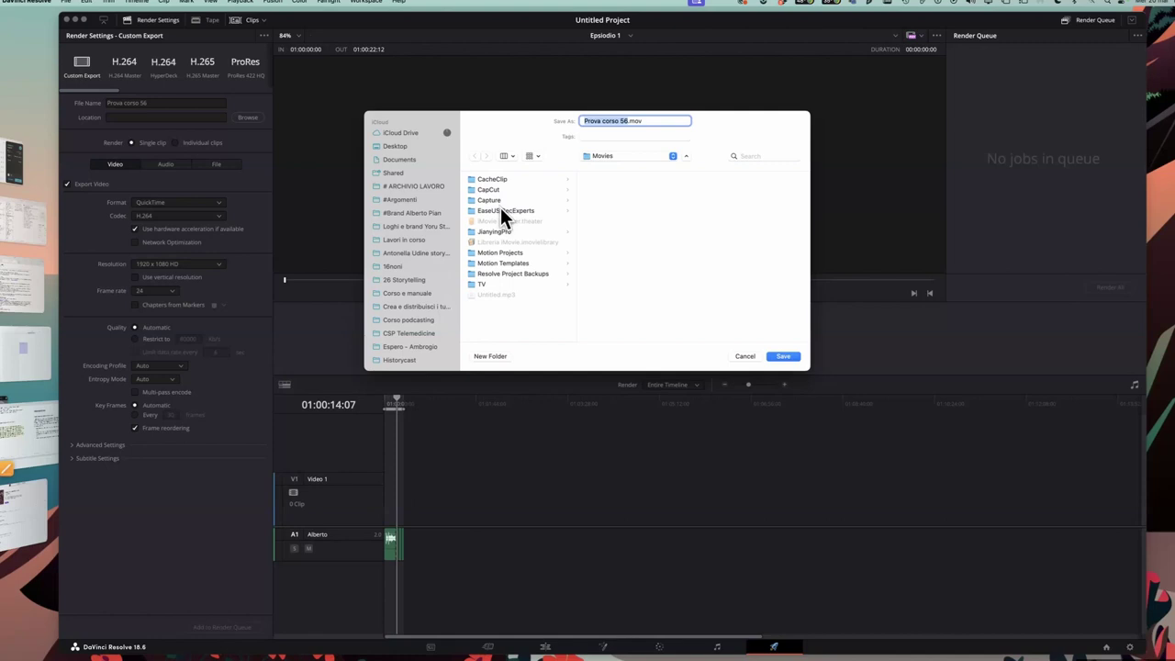
left_click(408, 145)
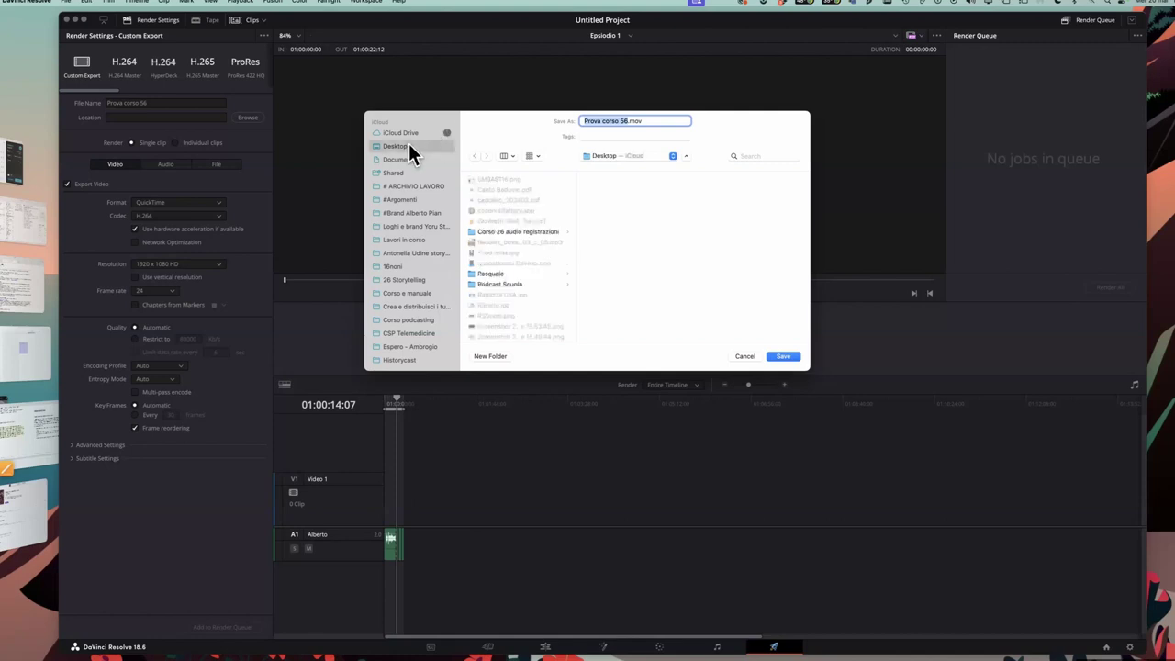
left_click(528, 234)
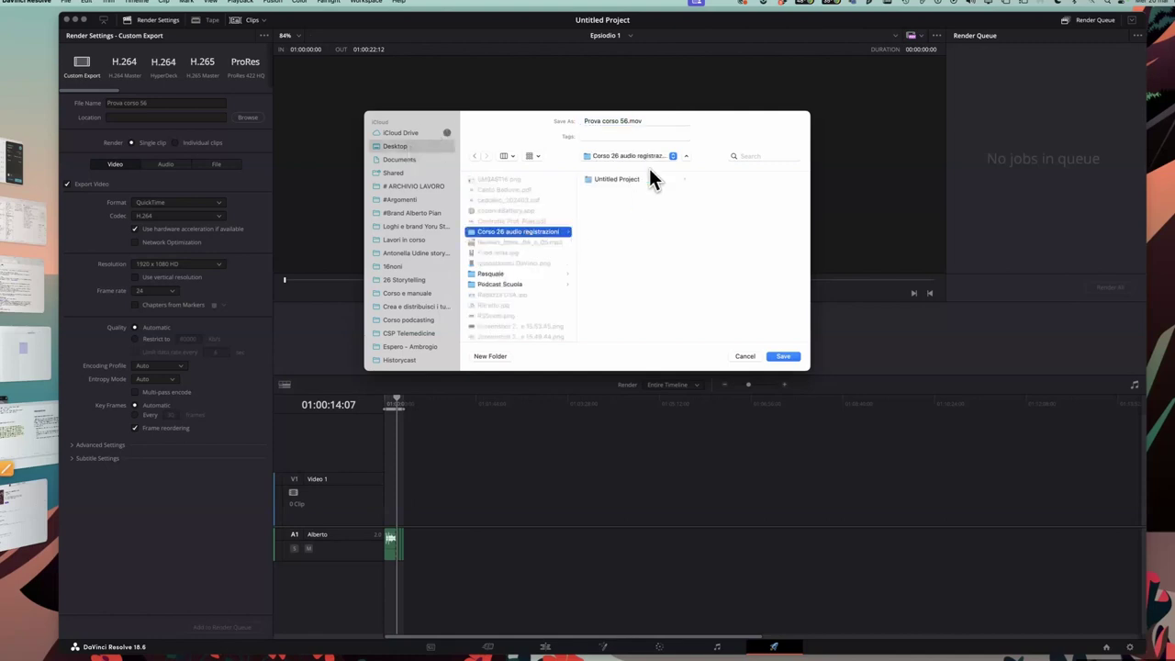
left_click(793, 360)
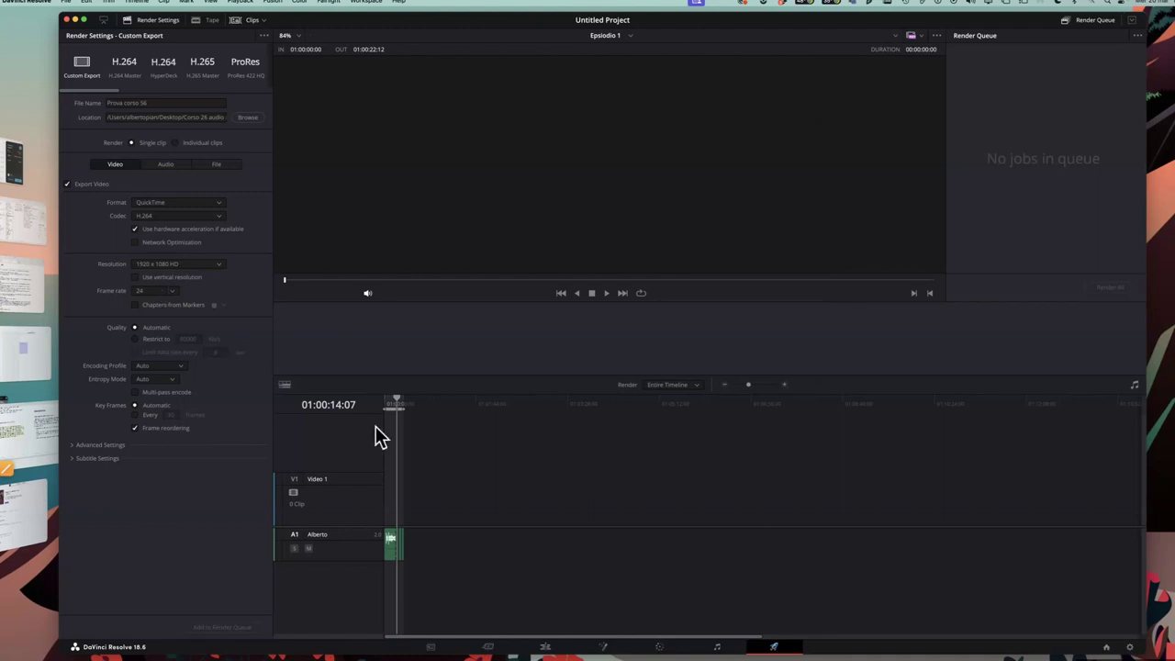
Preview the edit, disable video export, and set the audio format to MP3 (320 Kb/s, Bus 1 Stereo)
mouse_move(394, 399)
left_mouse_down()
mouse_move(381, 401)
mouse_move(399, 406)
left_mouse_up()
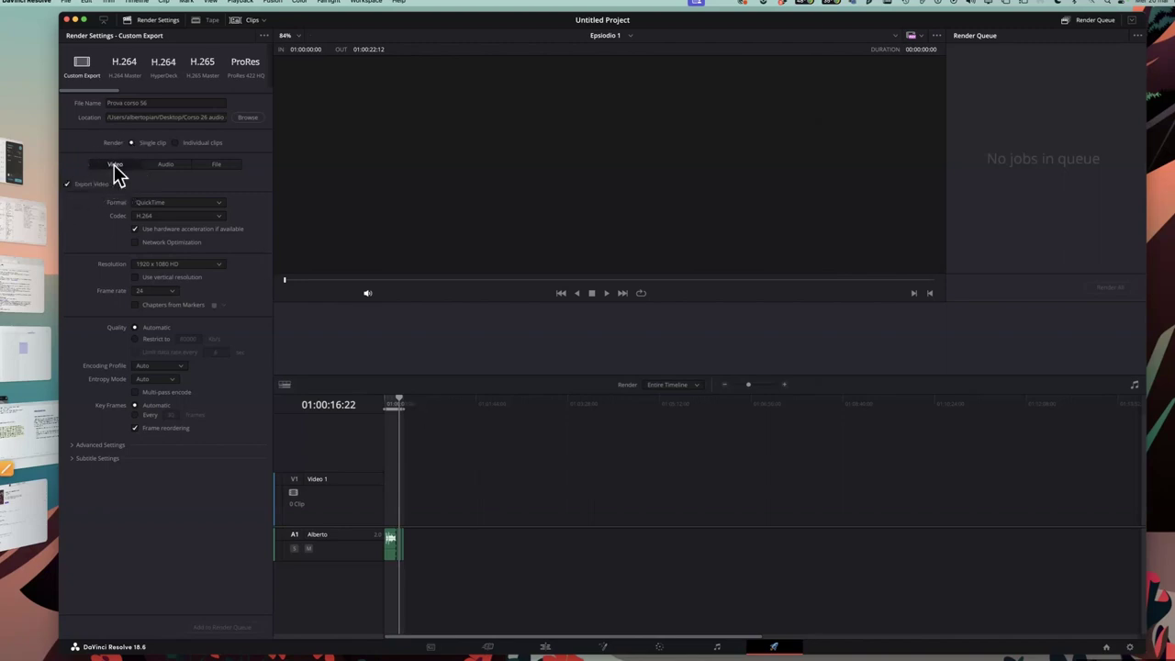
left_click(68, 184)
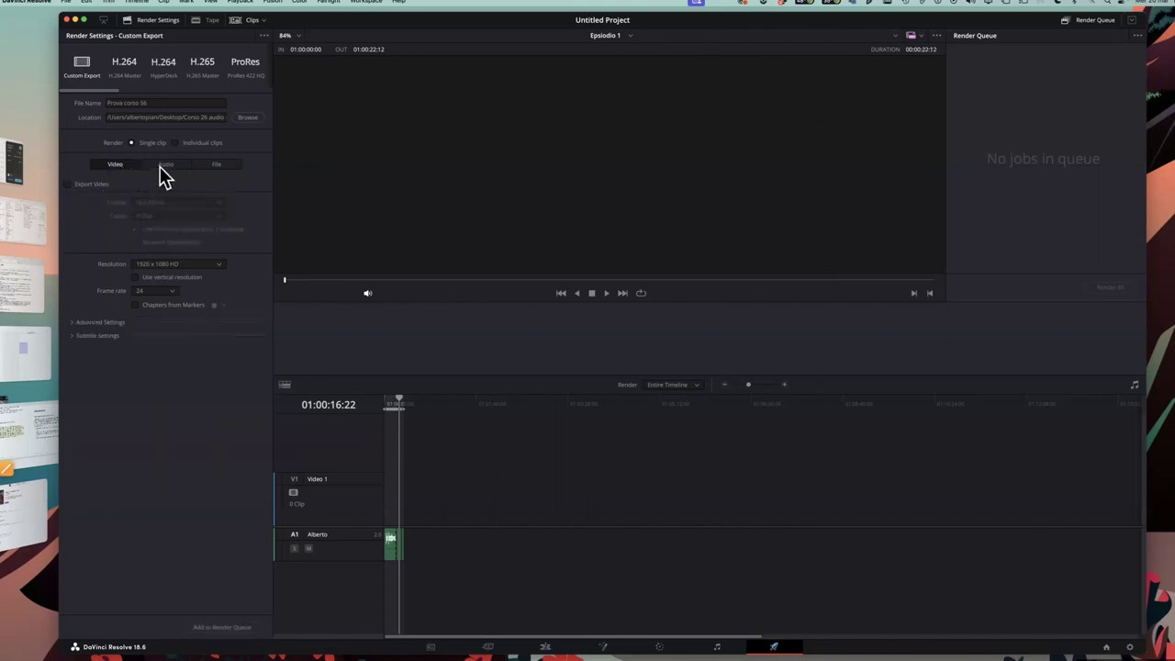
left_click(164, 165)
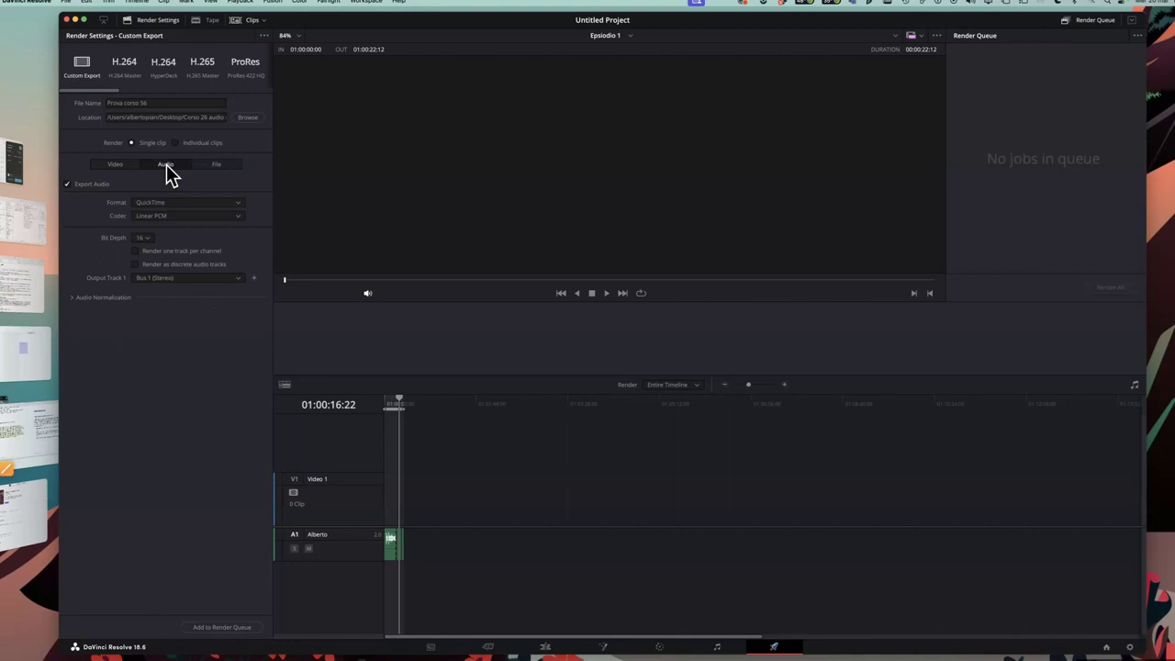
left_click(190, 203)
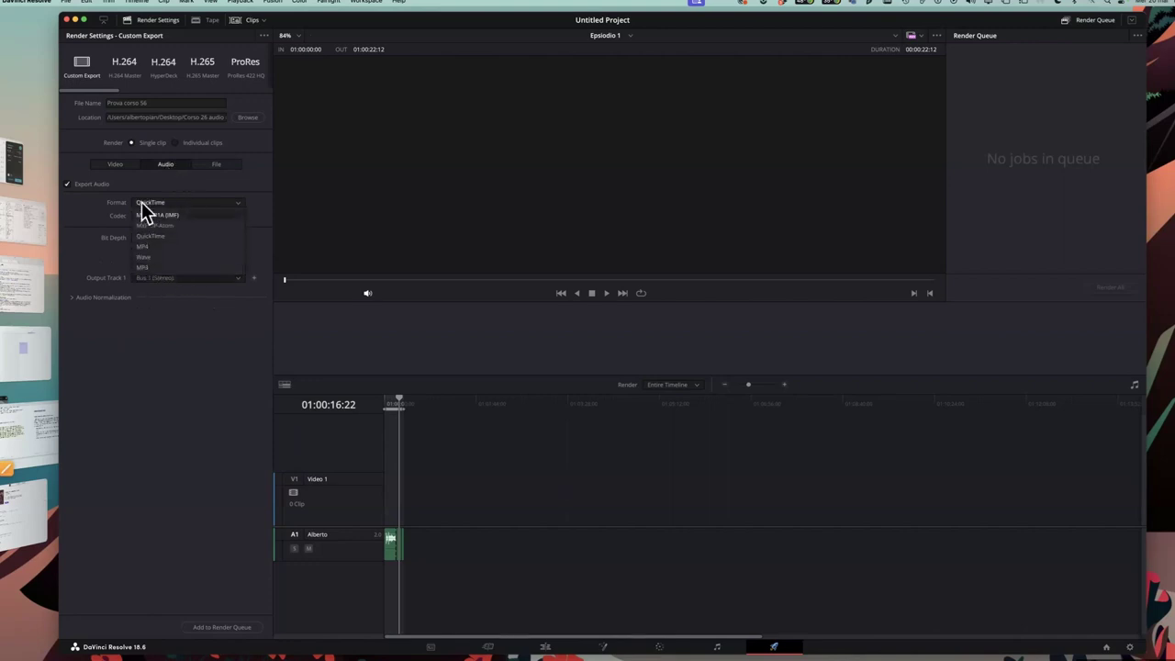
left_click(143, 268)
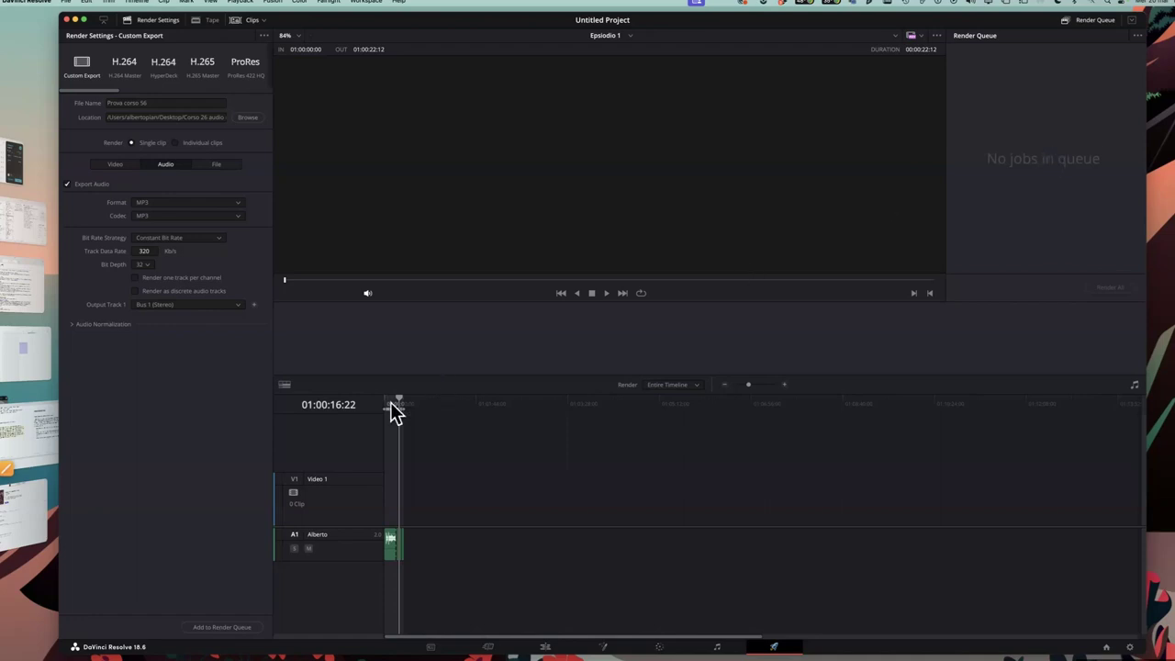
Queue Job 1 for Prova corso 56.mp3, render it, then switch apps with Cmd+Tab
left_click(220, 628)
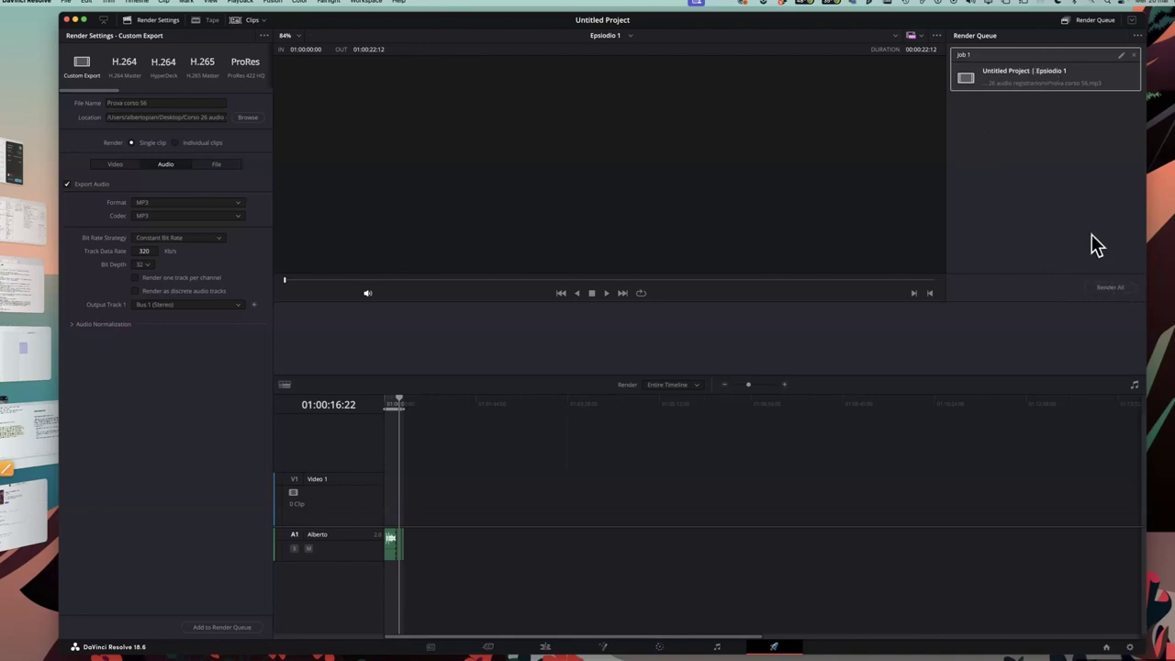
left_click(1108, 288)
key("super+Tab")
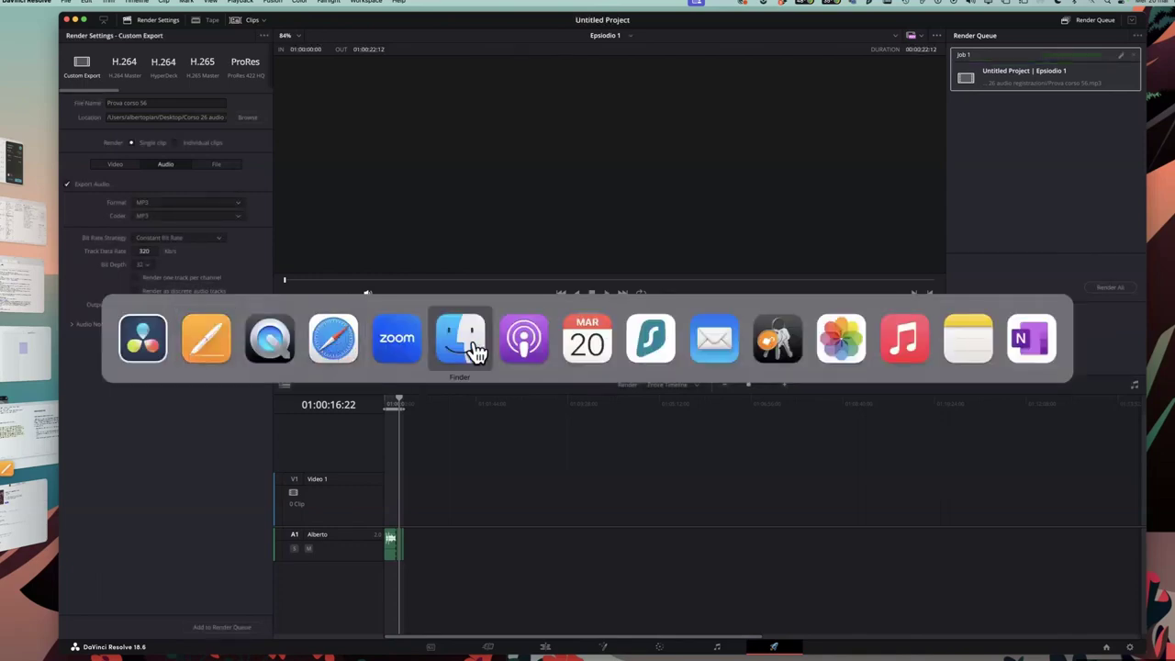
In Finder, confirm Prova corso 56.mp3 (902 KB, 00:23) is saved, resize the window, and return to Resolve
left_click(475, 349)
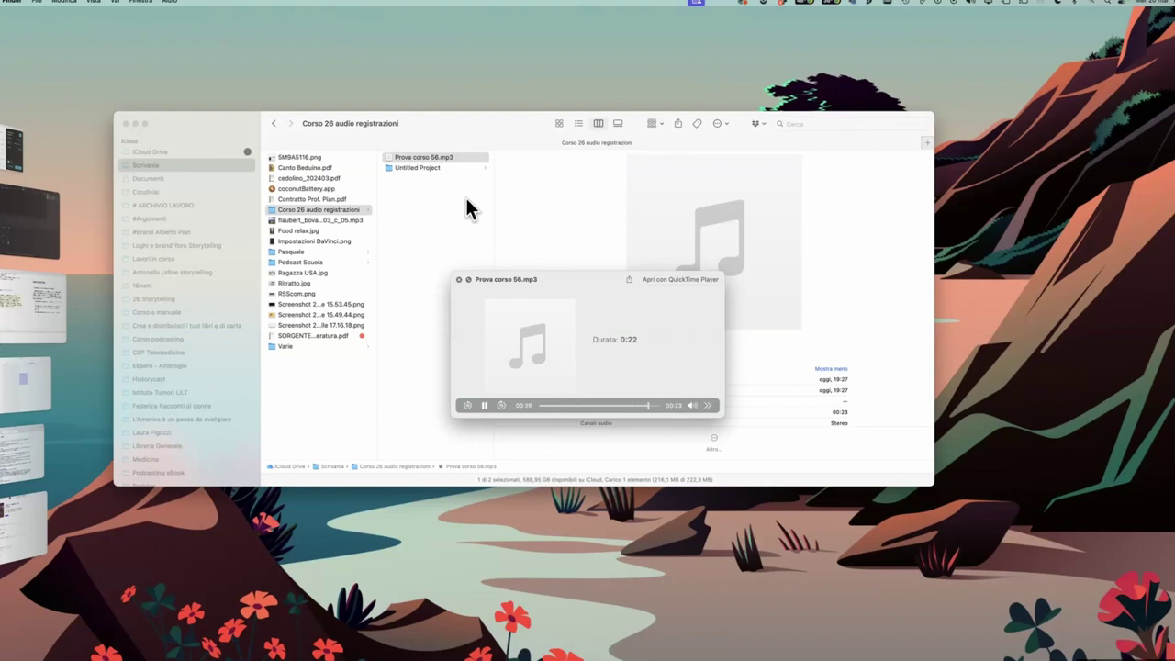
left_click(458, 276)
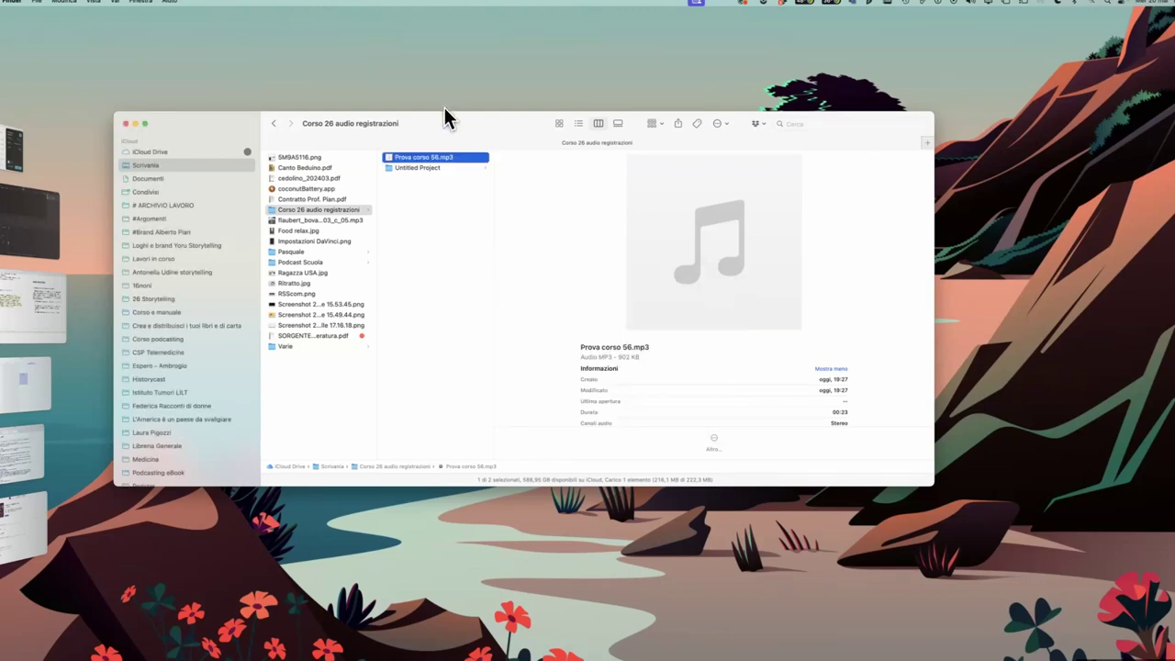
left_click_drag(445, 126, 446, 108)
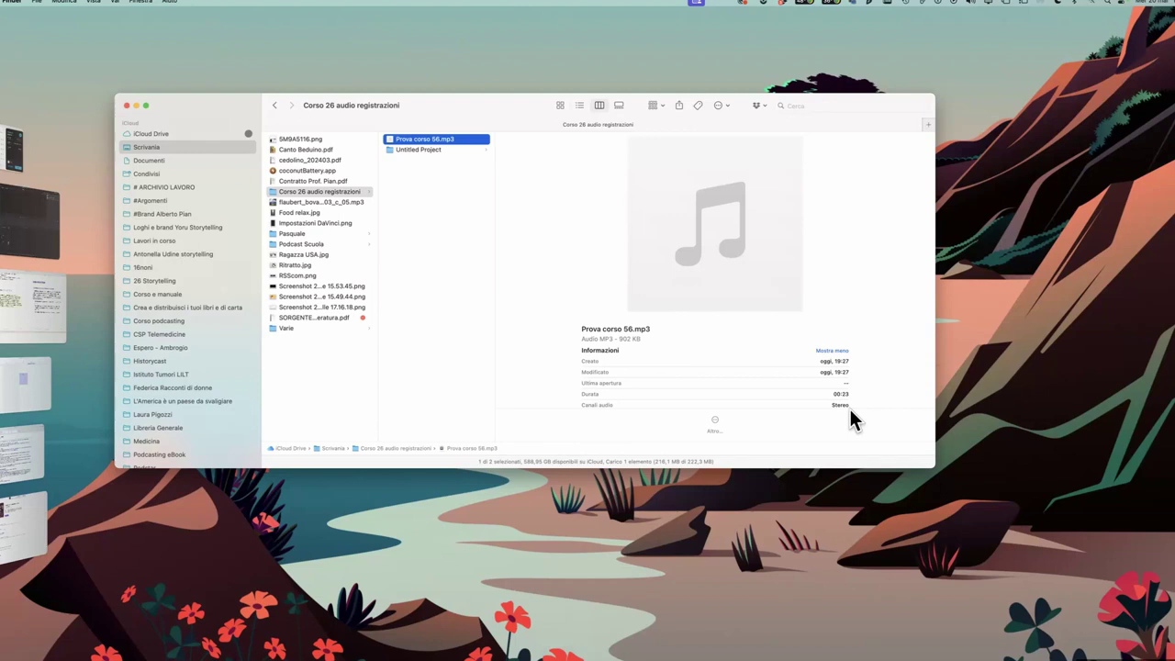
left_click_drag(466, 100, 480, 84)
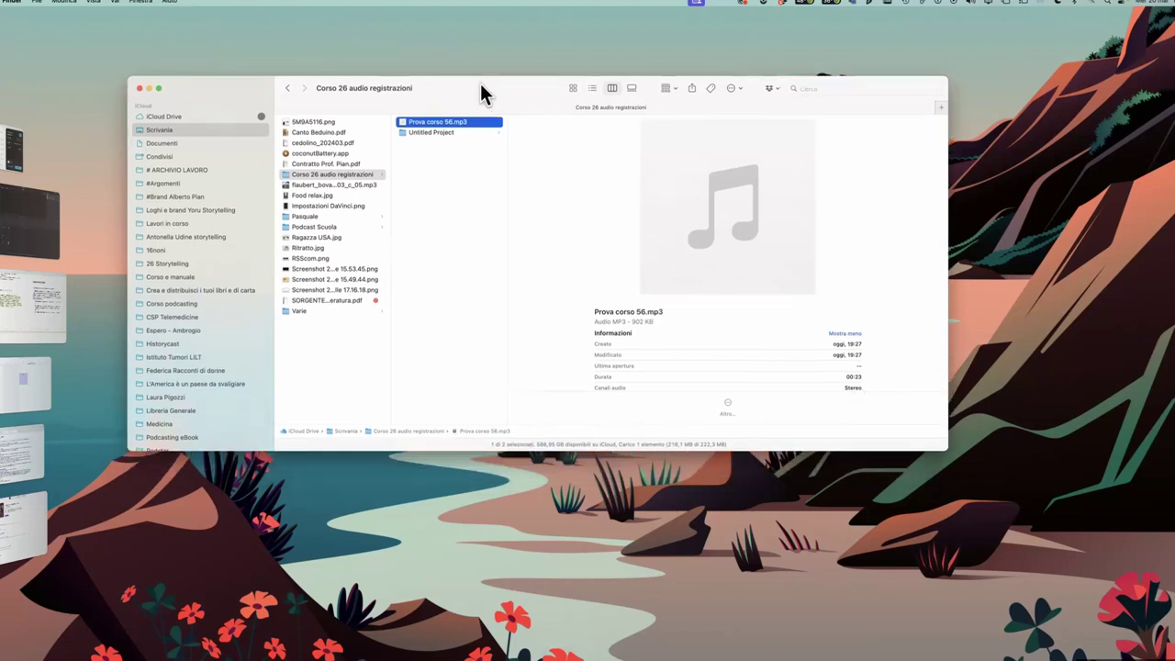
left_click_drag(947, 451, 926, 414)
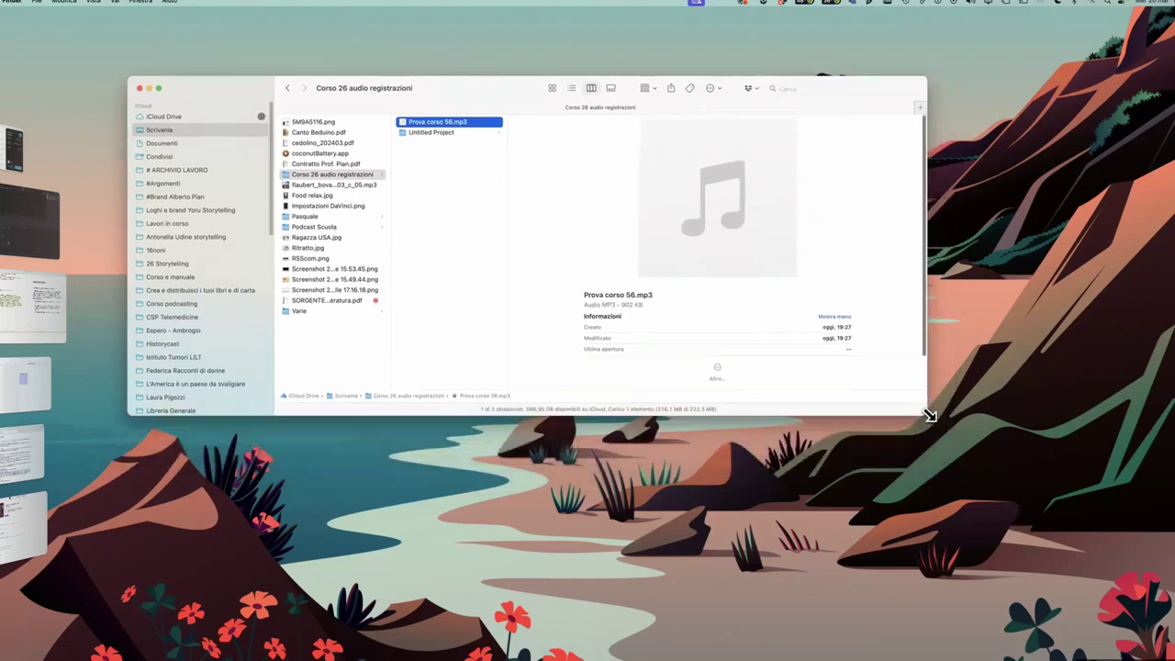
left_click(31, 230)
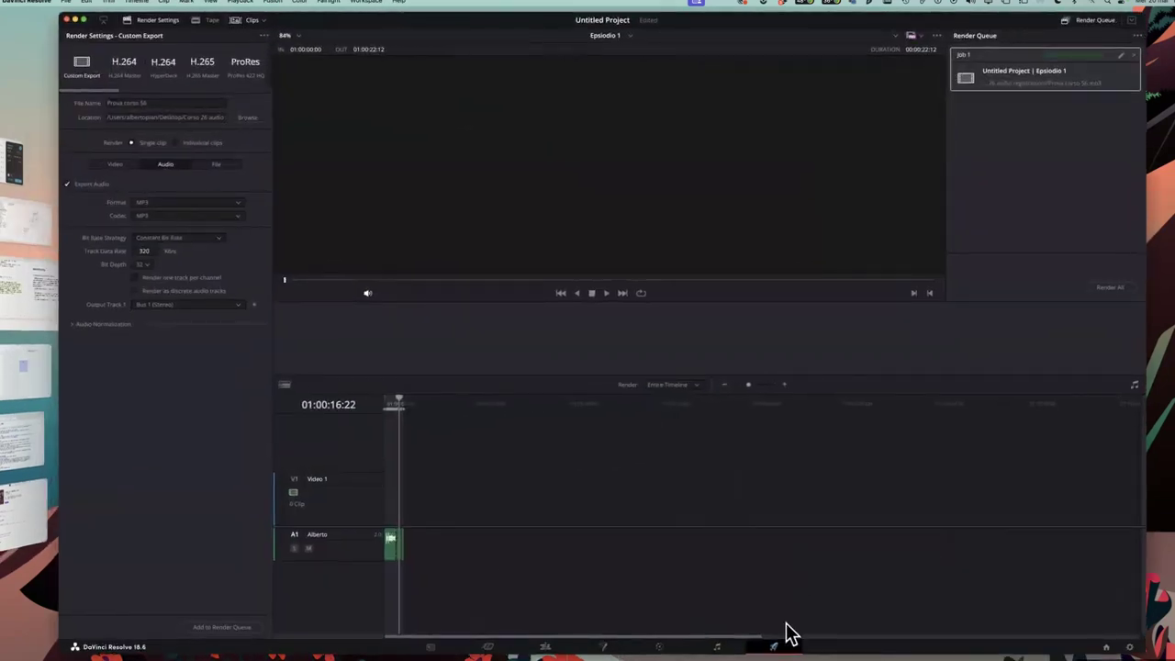
Switch to the Fairlight page and browse track A1's effects list without adding any
left_click(719, 647)
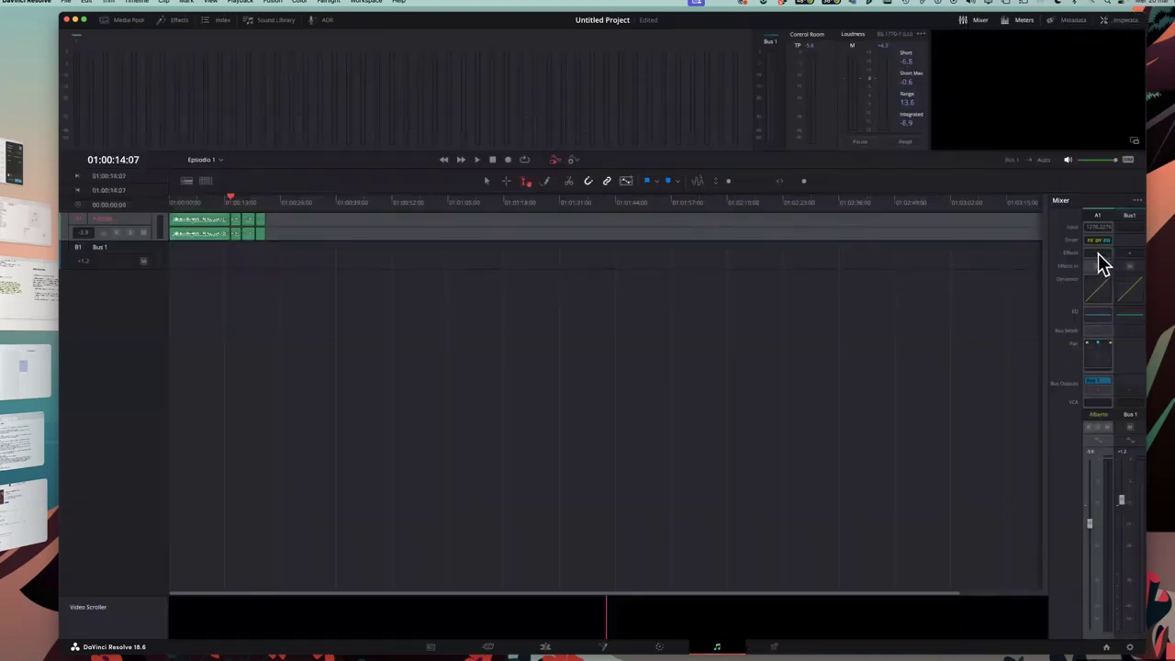
left_click(1098, 253)
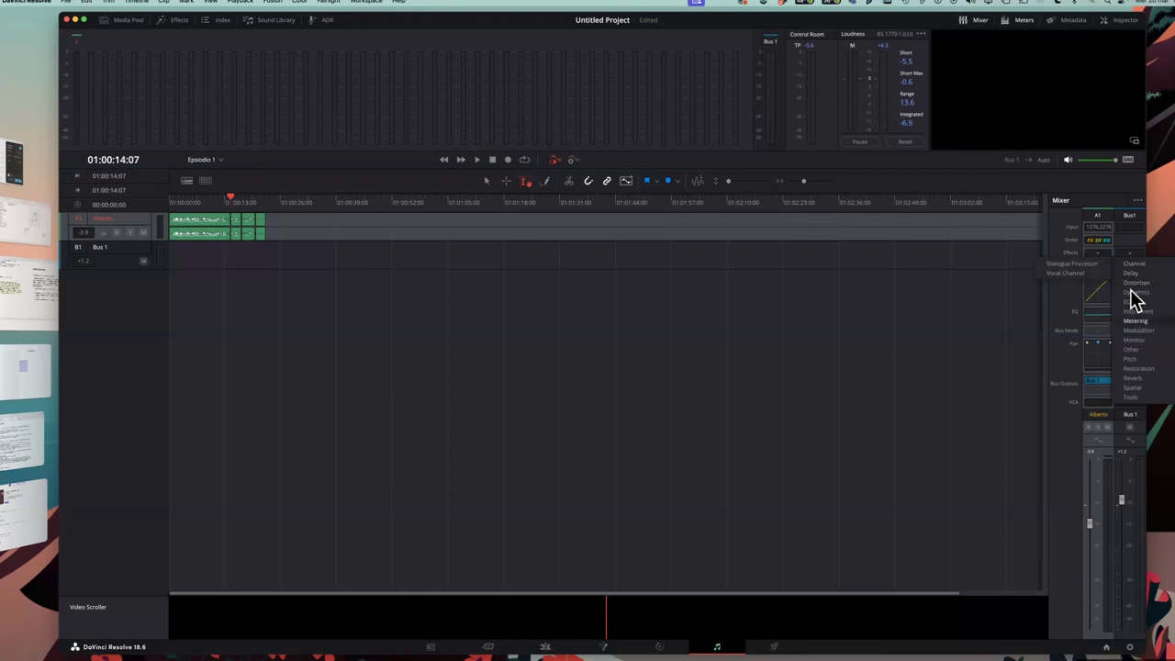
mouse_move(1131, 266)
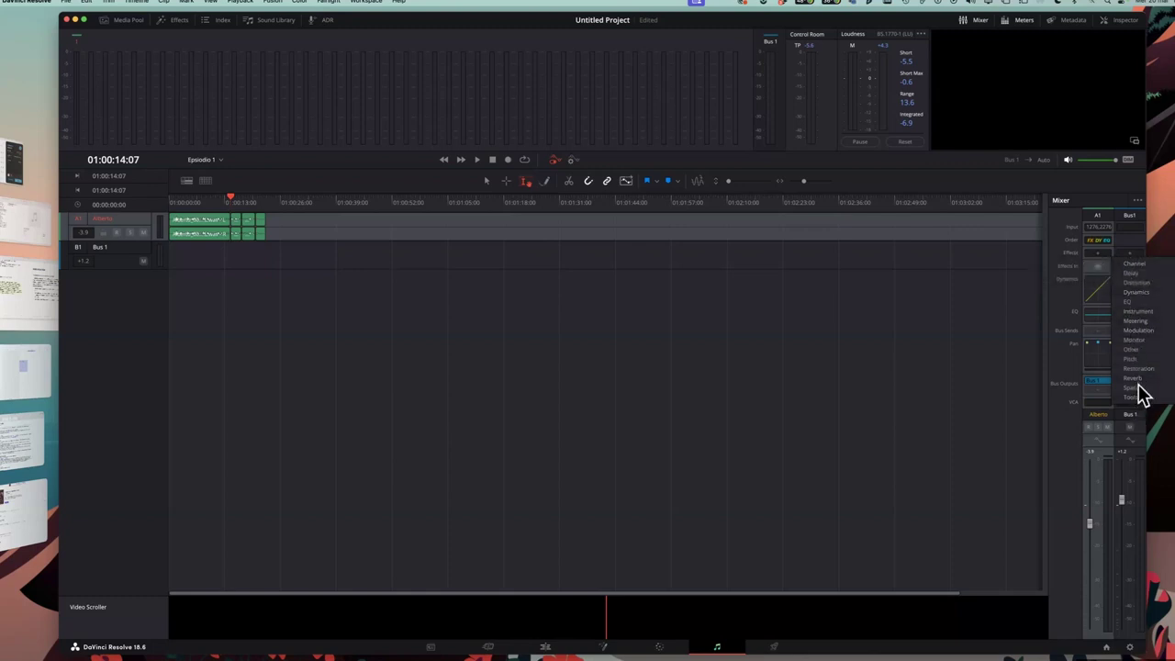
mouse_move(1135, 367)
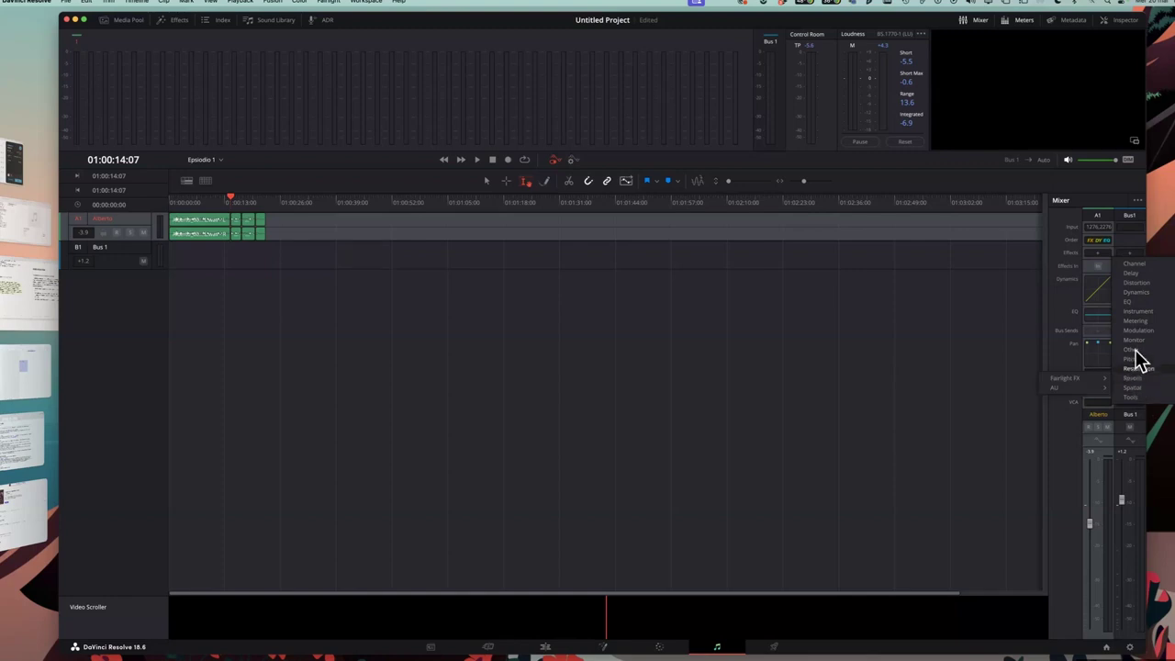
left_click(1098, 292)
Open and close track A1's Dynamics and EQ settings windows in the mixer
double_click(1097, 290)
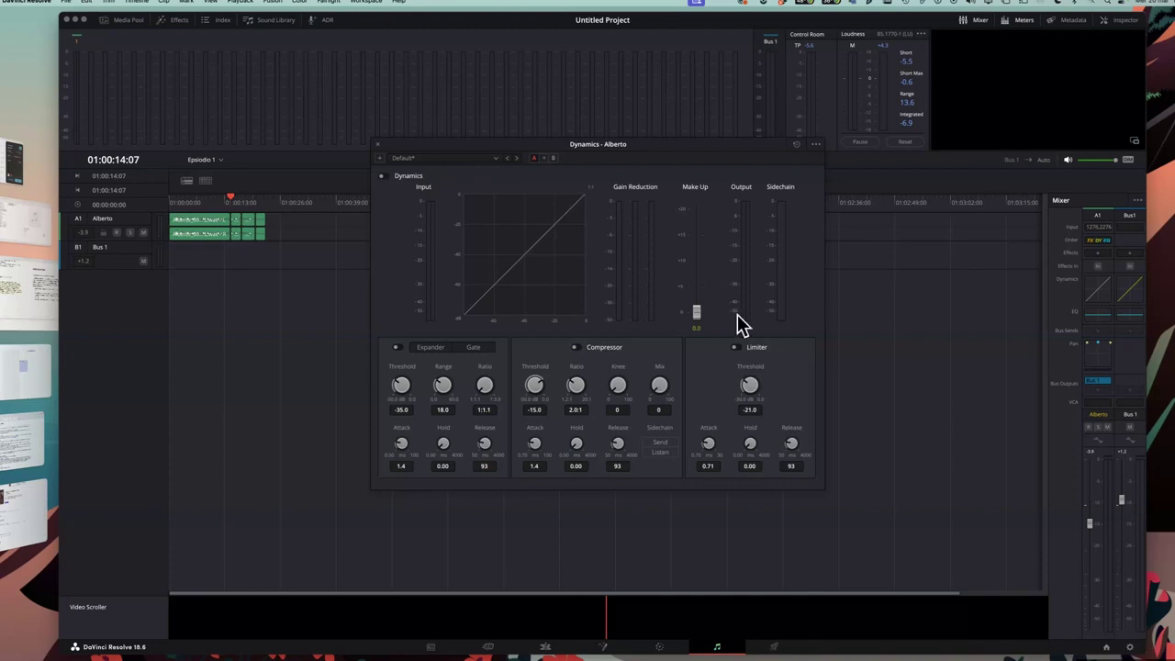
left_click(378, 145)
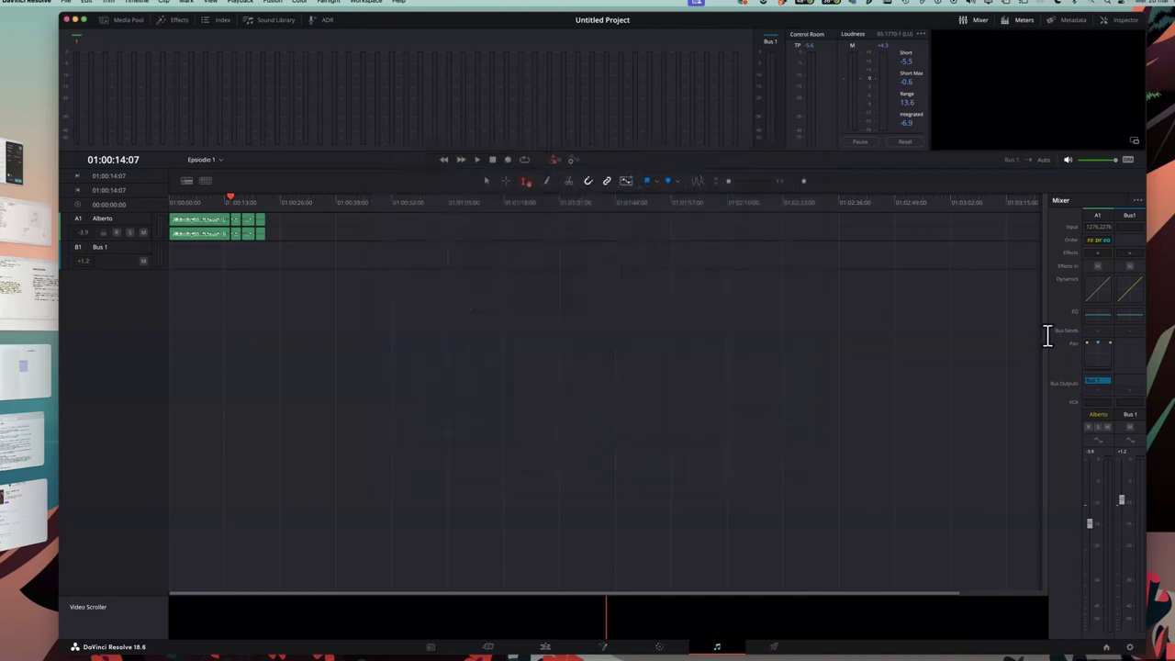
double_click(1096, 317)
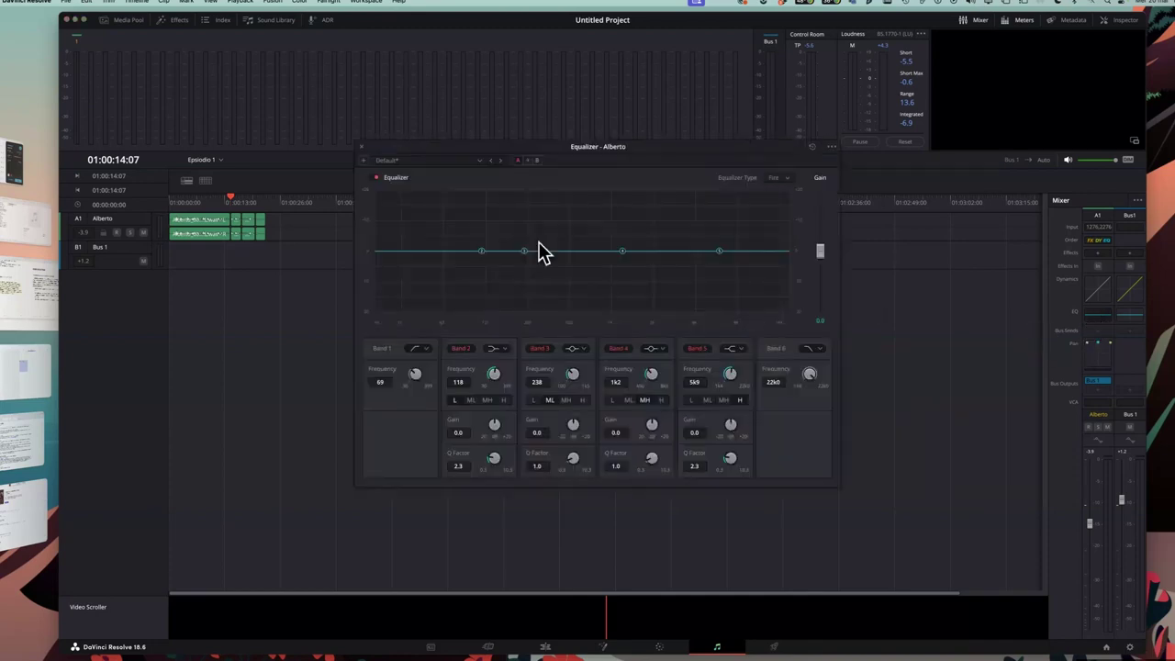
left_click(362, 146)
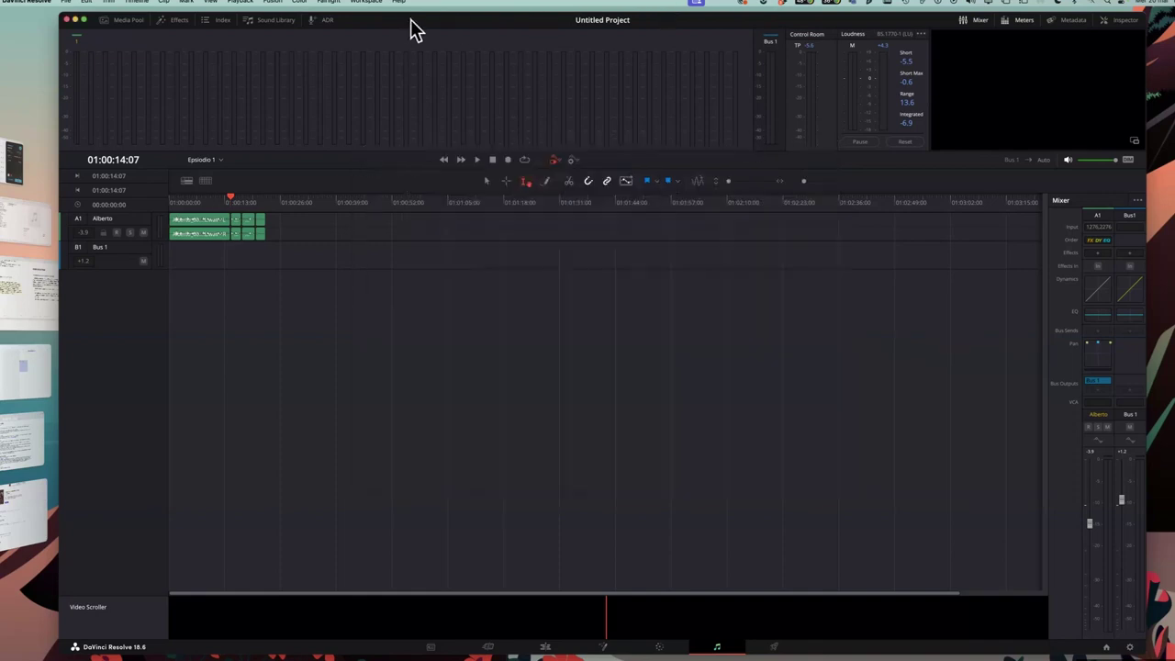